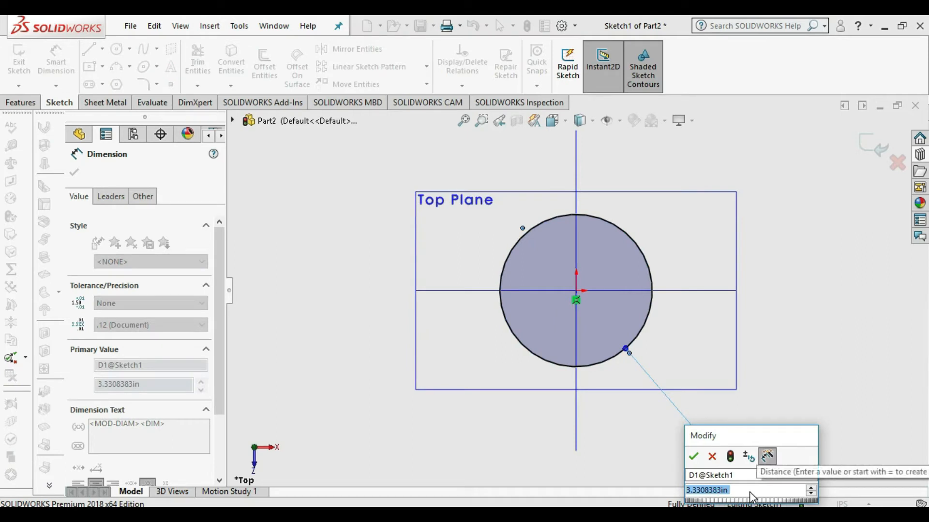
- Accept the circle's diameter dimension and change the document units to MMGS (millimeter, gram, second)
key("Return")
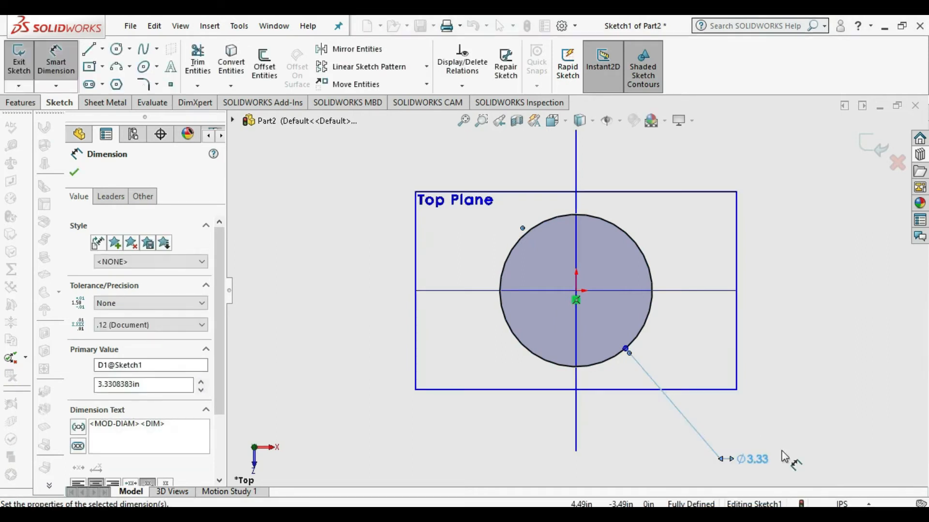
left_click(865, 504)
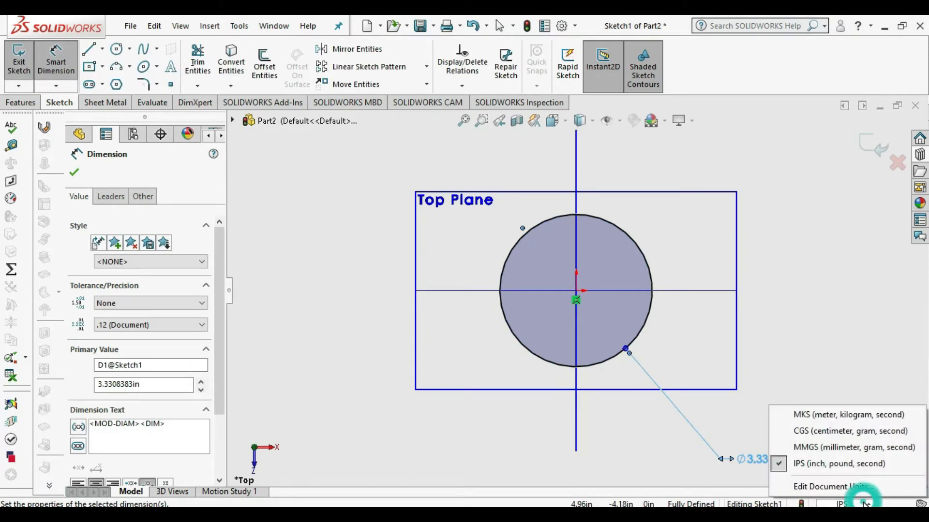
left_click(833, 454)
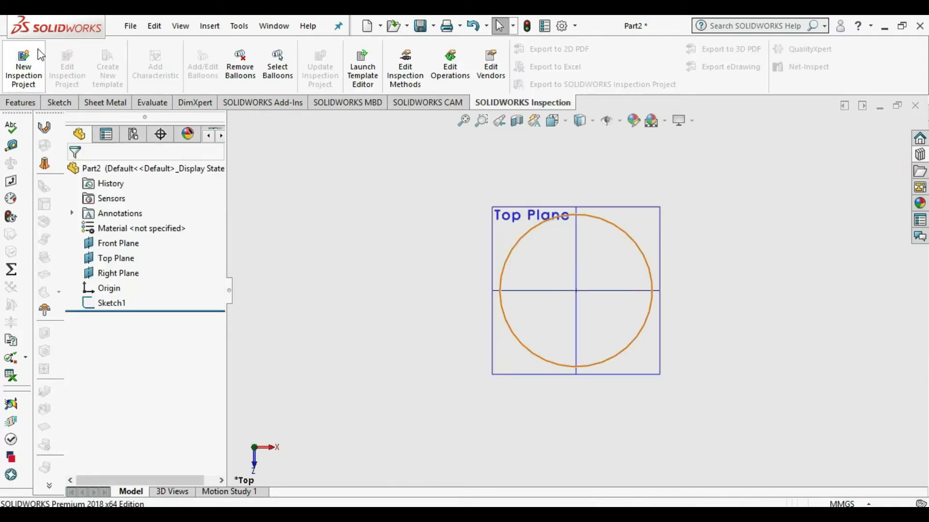
- Reopen the circle sketch on the Top Plane for editing and set the circle's diameter to 114.3 mm
left_click(542, 360)
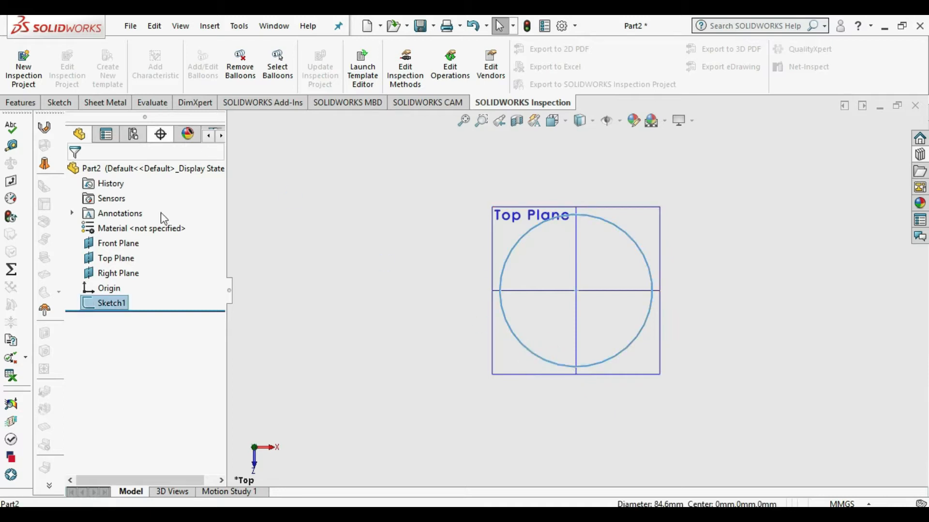
right_click(123, 304)
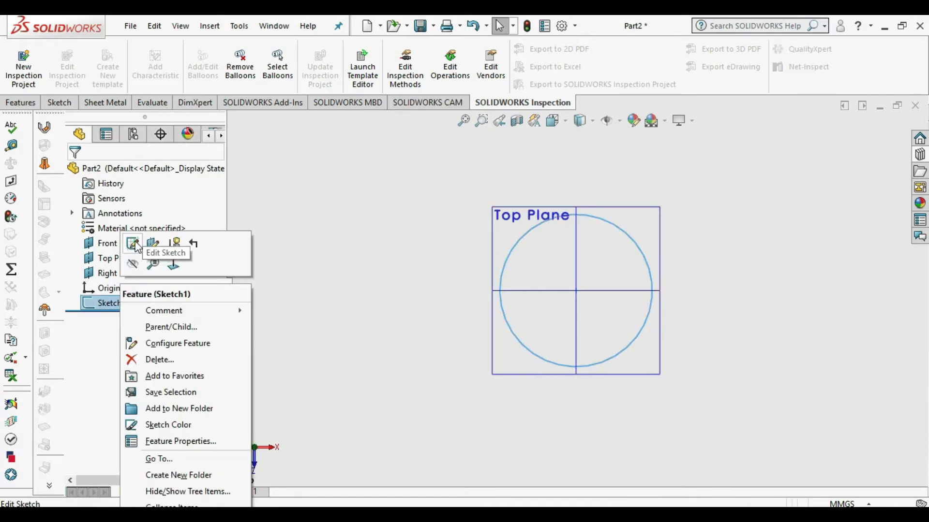
left_click(139, 246)
left_click(754, 460)
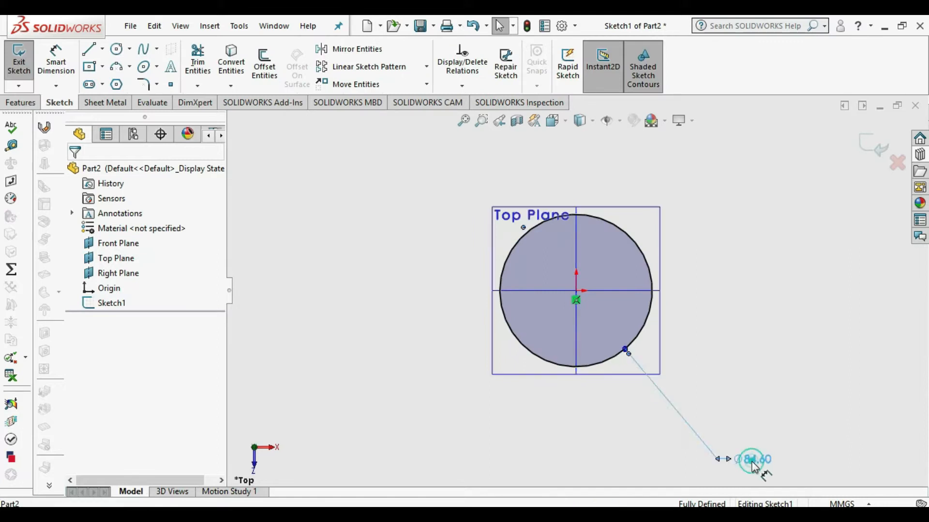
type("114.3")
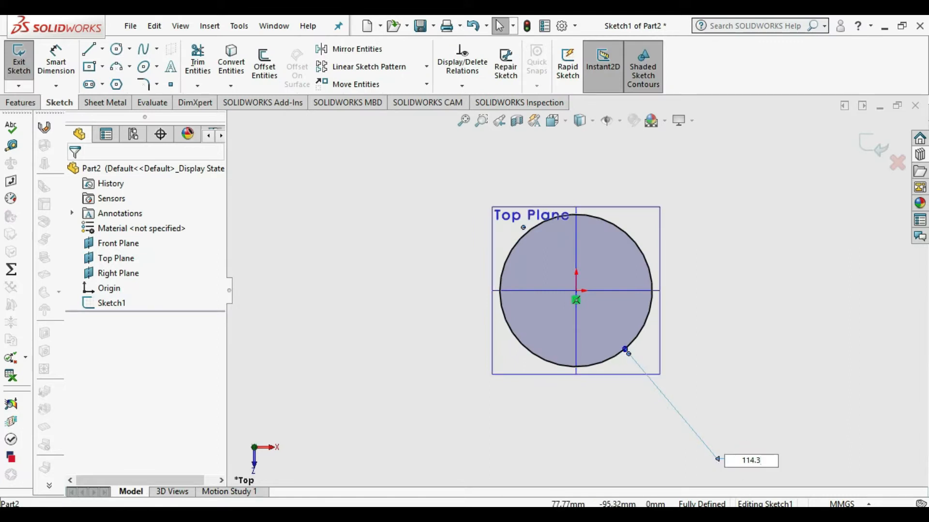
key("Return")
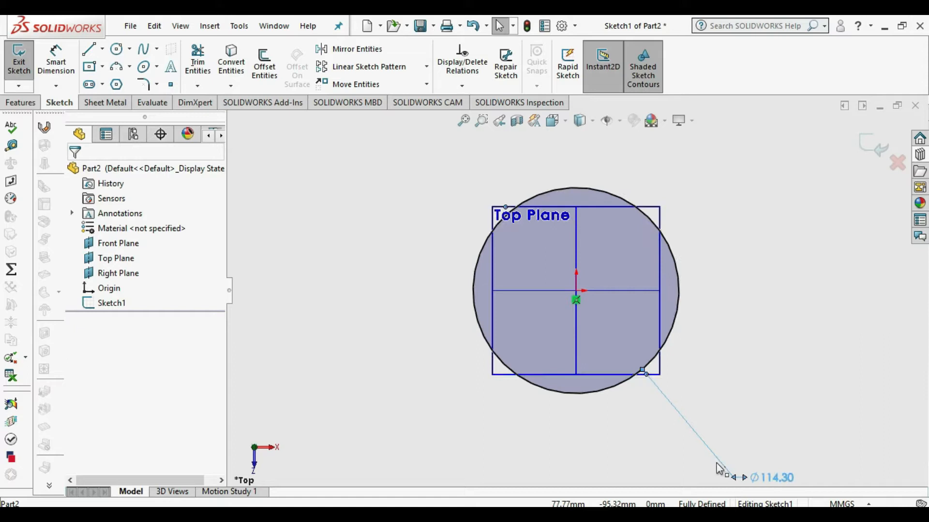
- Sketch a second circle about 71 mm in diameter, centred on the origin inside the 114.3 mm circle
left_click(577, 291)
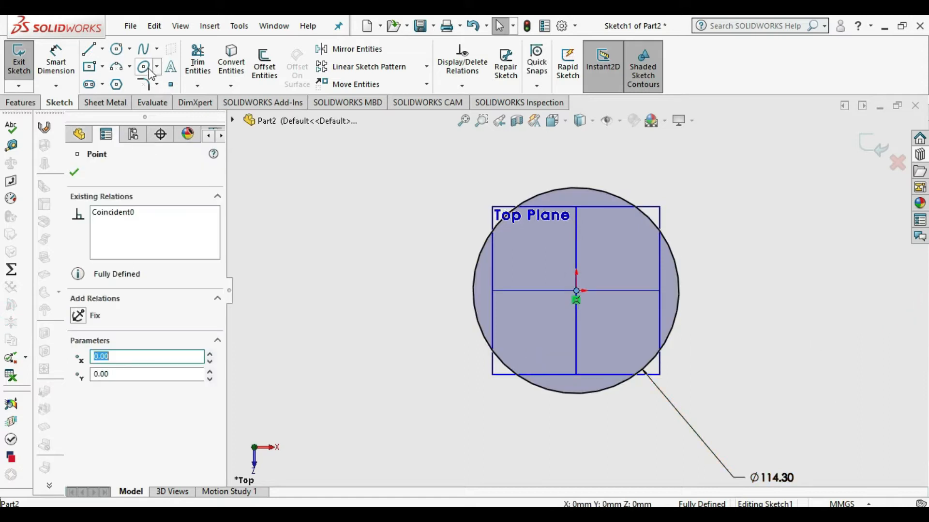
left_click(118, 50)
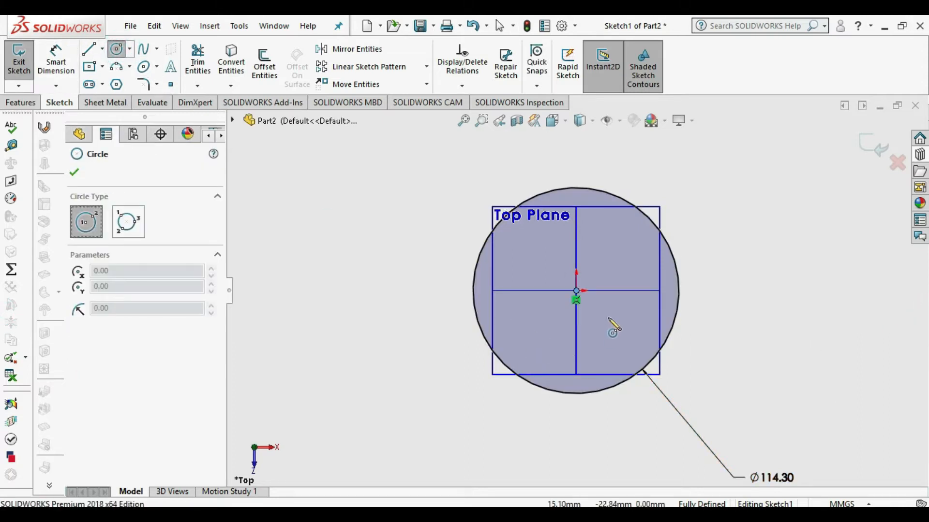
left_click_drag(571, 300, 538, 343)
key("Escape")
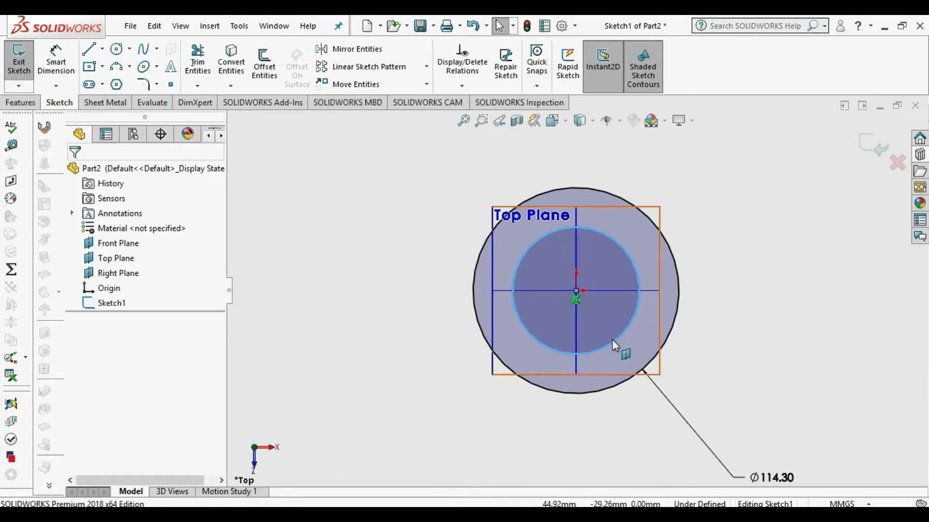
- Dimension the inner circle's diameter with Smart Dimension and set it to 108.2 mm
left_click(56, 62)
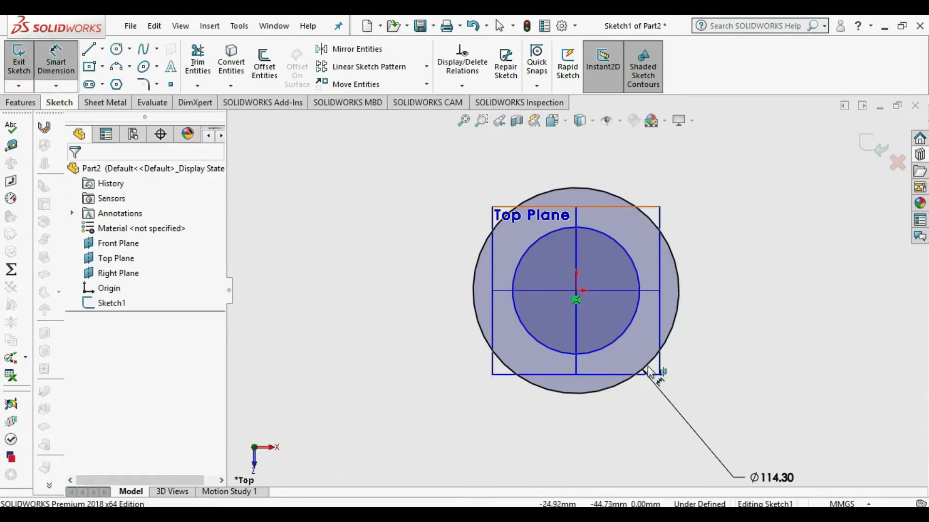
left_click(619, 332)
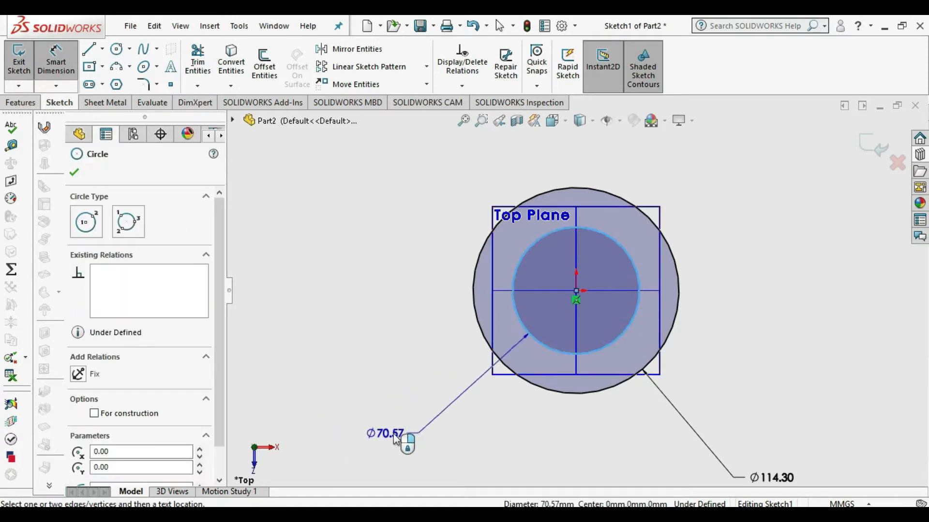
left_click(425, 464)
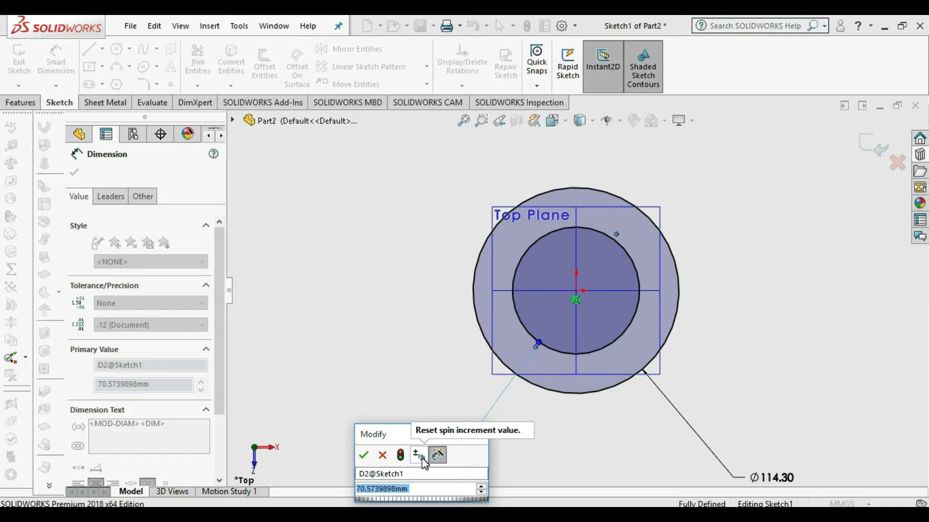
type("108.")
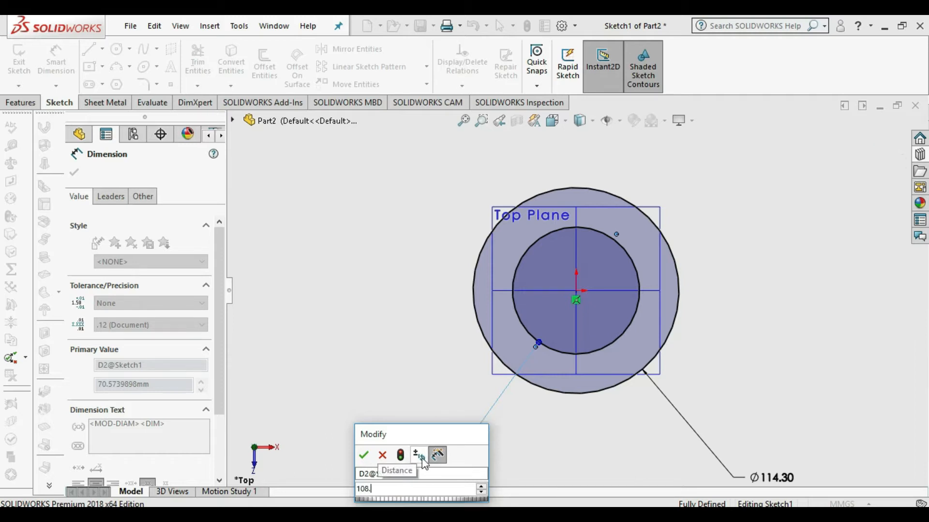
type("2")
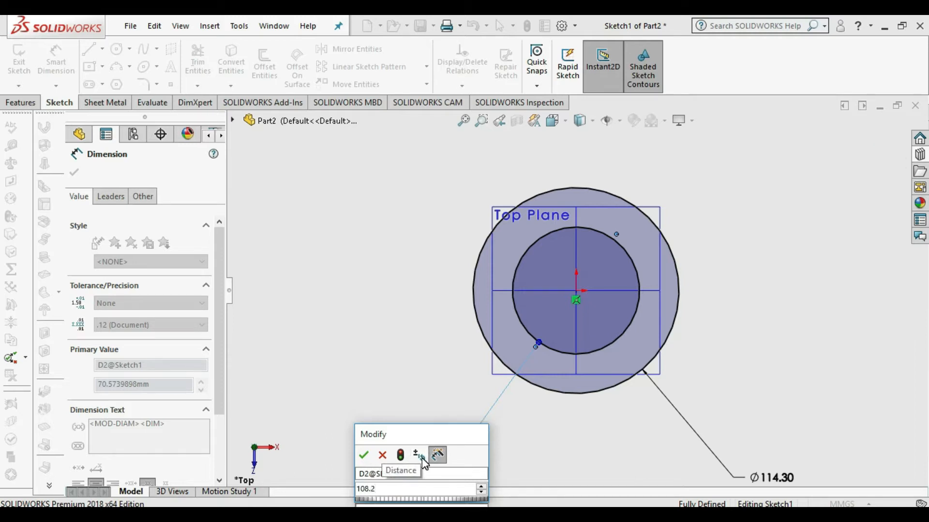
key("Return")
left_click(735, 367)
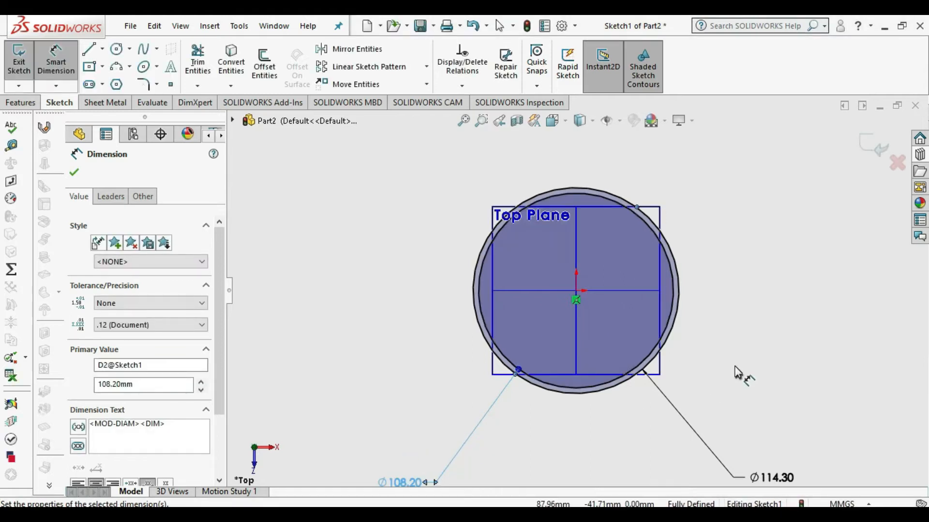
scroll(553, 266, "up", 2)
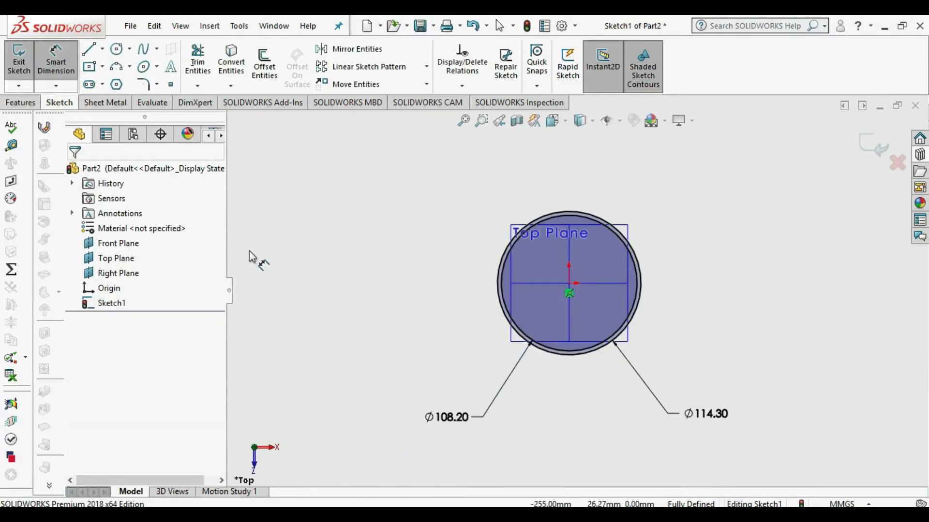
- Exit the sketch and extrude the ring profile as a blind boss 700 mm deep in the reversed direction
left_click(19, 54)
left_click(112, 305)
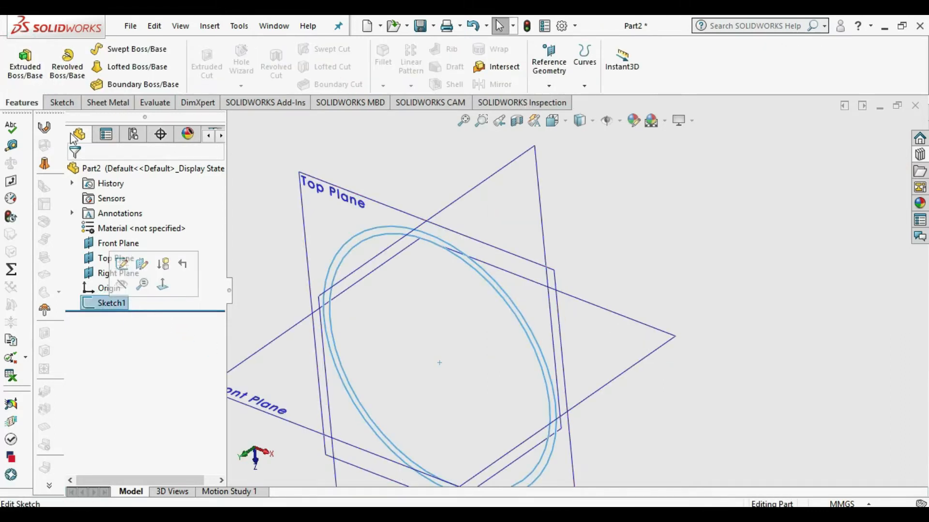
left_click(22, 63)
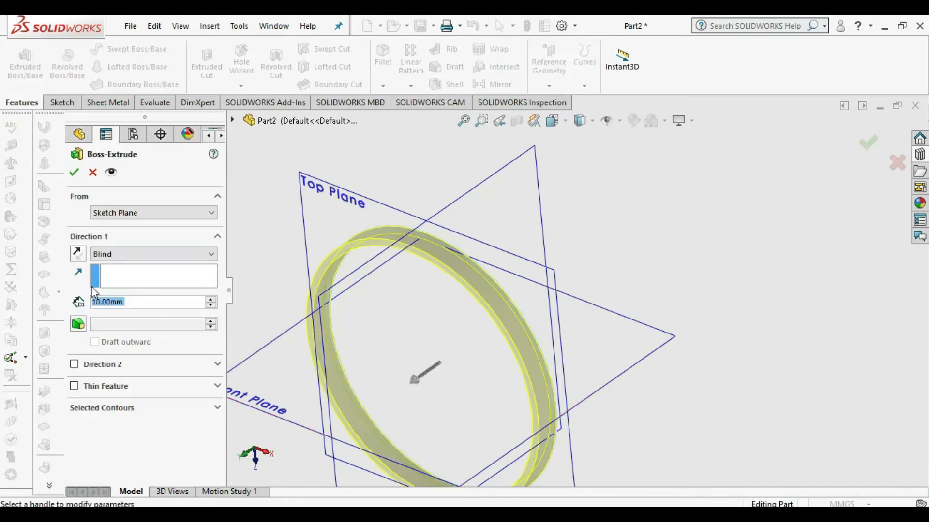
left_click(78, 253)
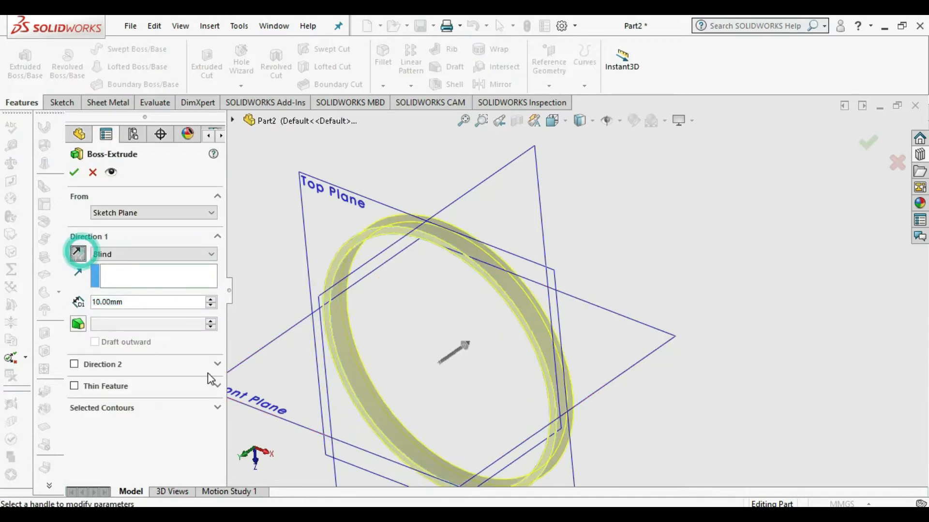
double_click(144, 302)
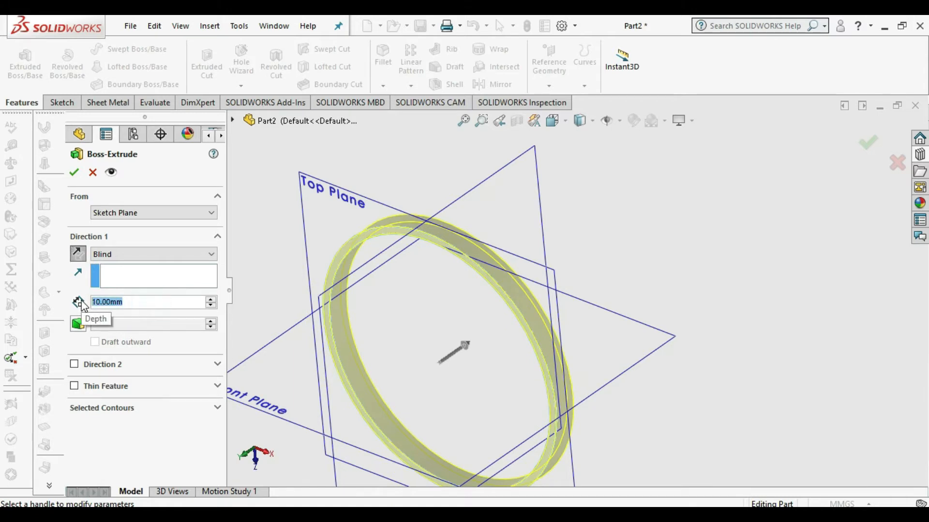
type("1")
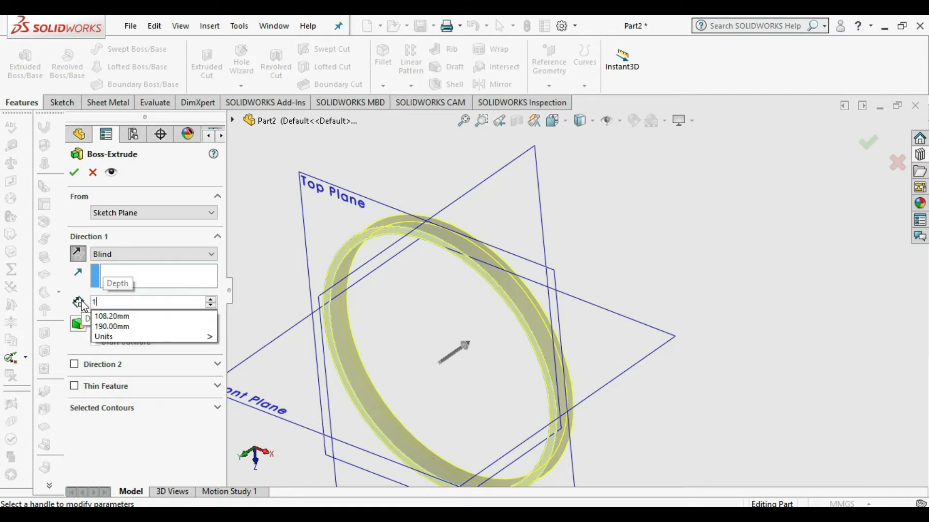
key("BackSpace")
type("700")
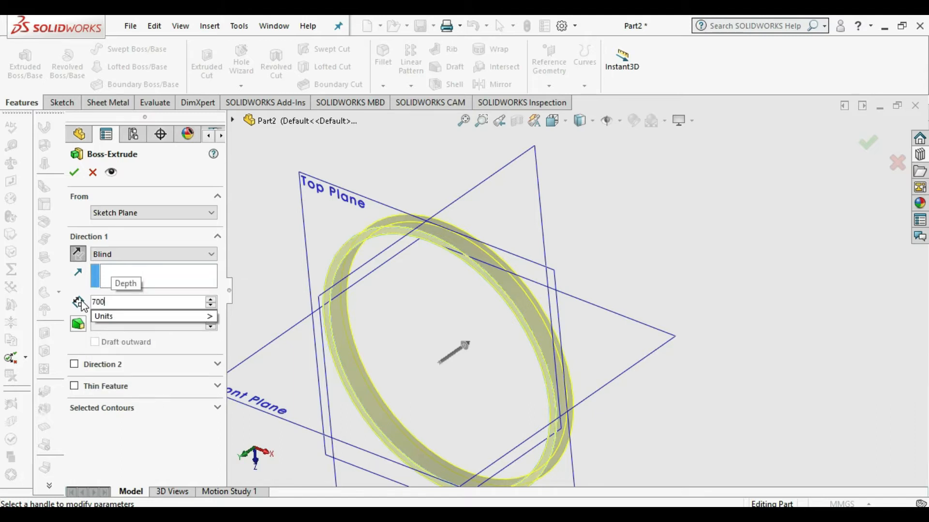
key("Return")
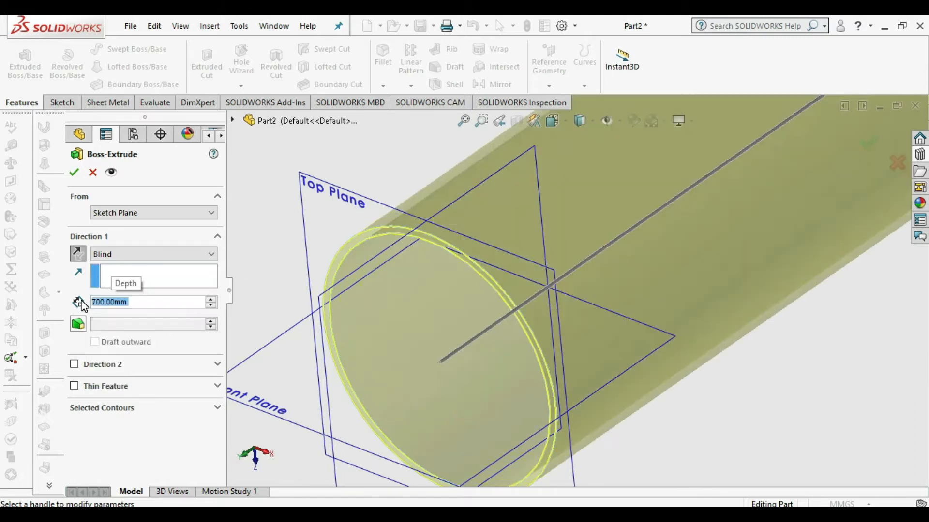
left_click(75, 172)
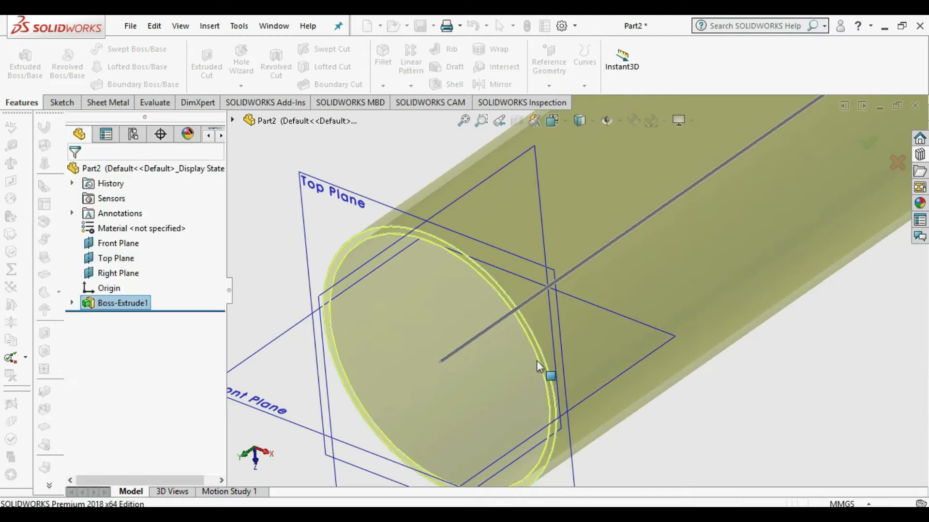
- Examine the extruded pipe's open end and full length from several angles
scroll(558, 361, "up", 5)
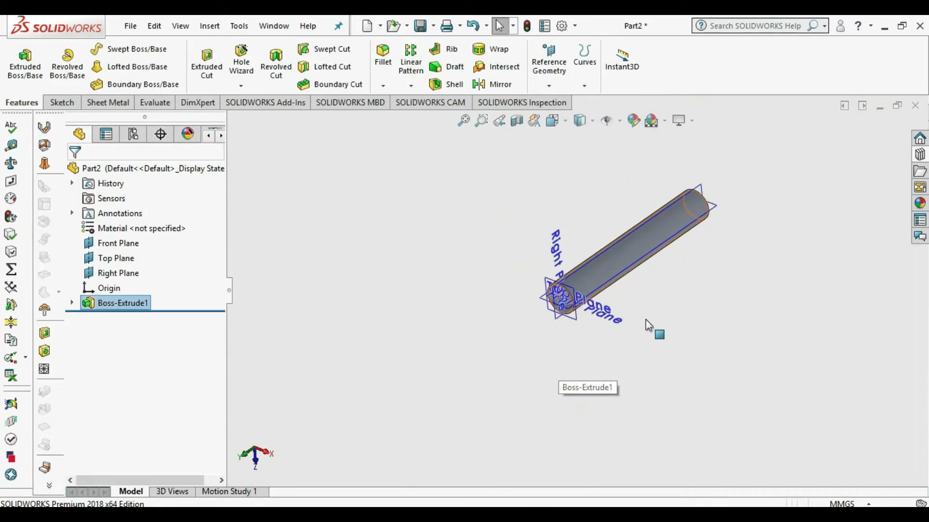
middle_click_drag(645, 320, 680, 208)
scroll(658, 242, "down", 5)
middle_click_drag(683, 240, 596, 271)
middle_click_drag(684, 323, 498, 355)
middle_click_drag(554, 361, 552, 204)
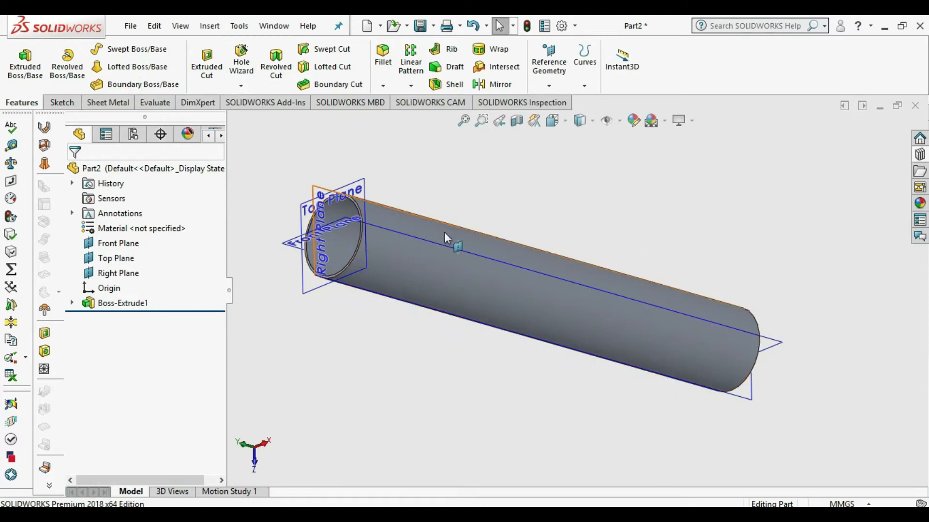
scroll(306, 196, "down", 1)
left_click(543, 205)
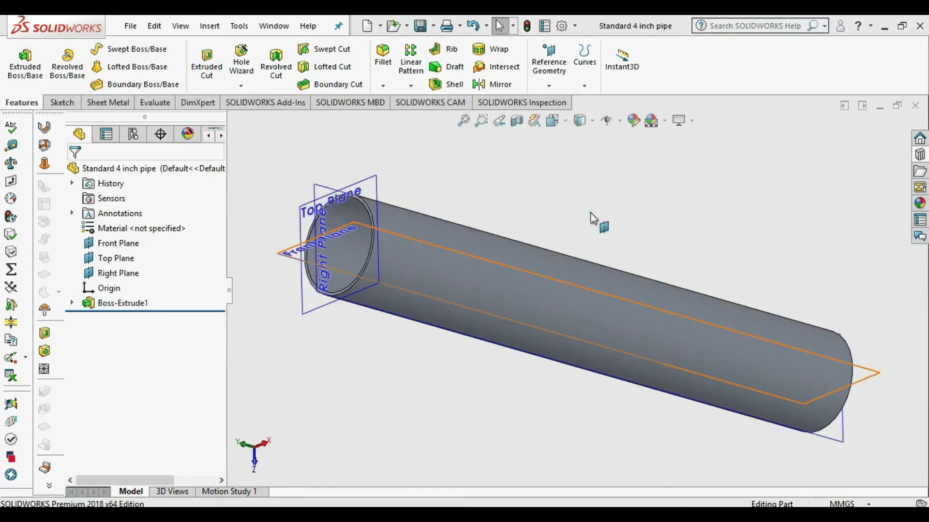
left_click(592, 216)
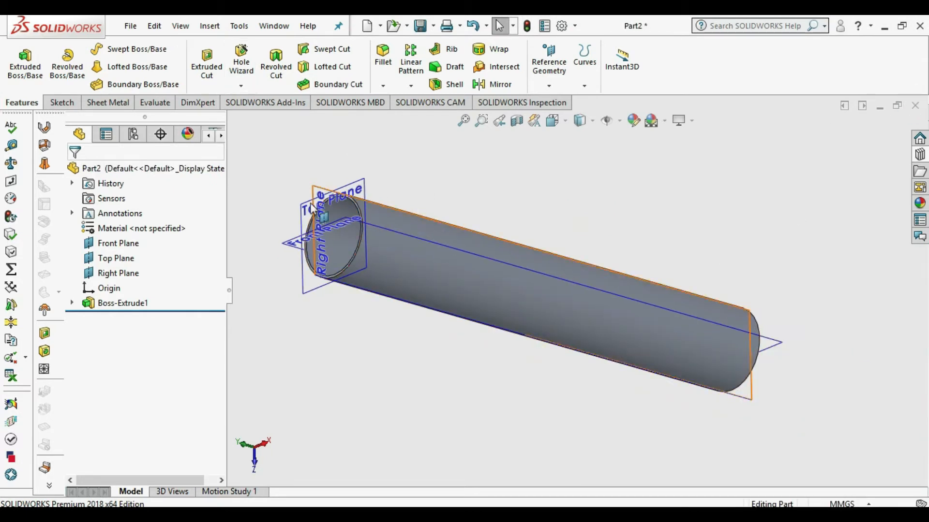
scroll(384, 210, "down", 2)
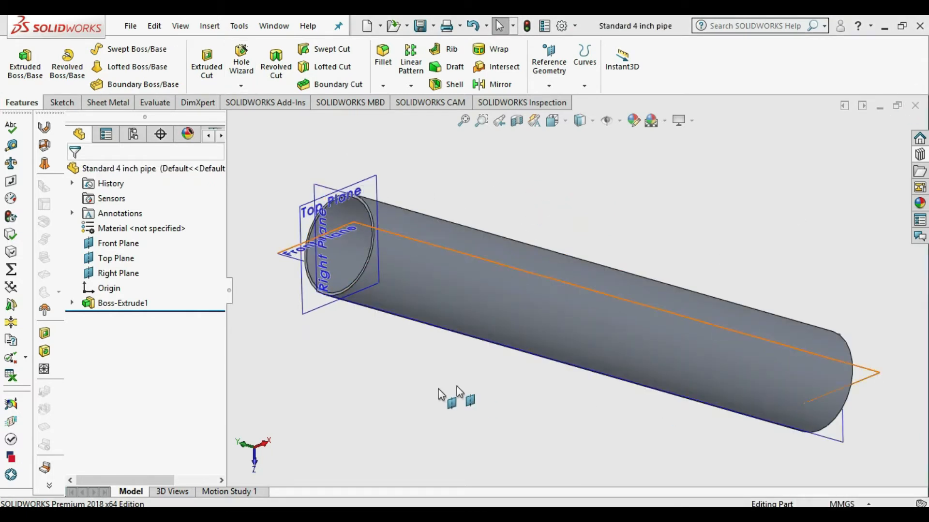
left_click(589, 213)
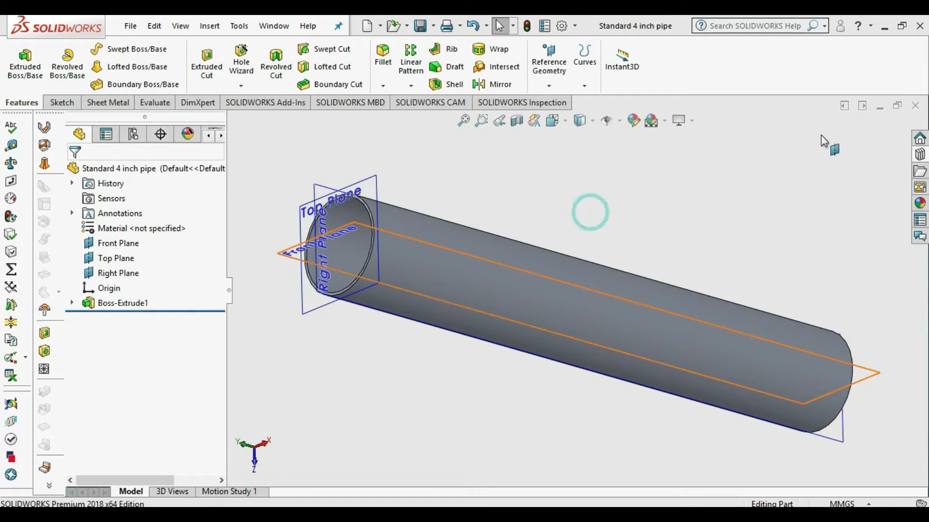
- Close the pipe part and create a new document from the Part template
left_click(916, 106)
left_click(285, 26)
left_click(286, 42)
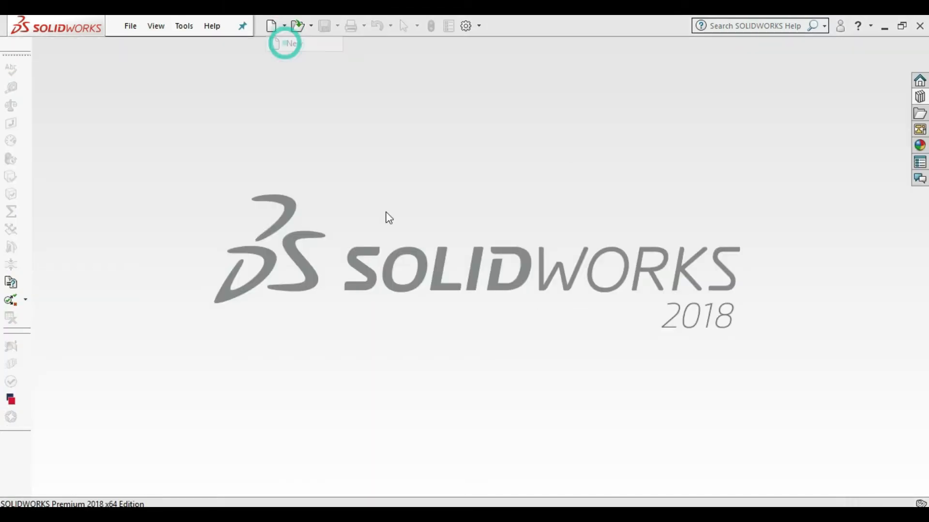
left_click(491, 293)
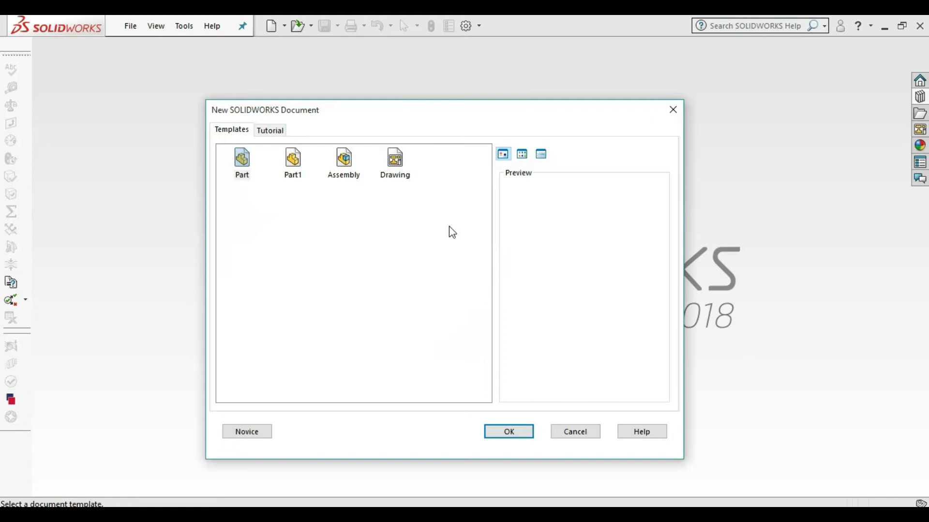
double_click(242, 155)
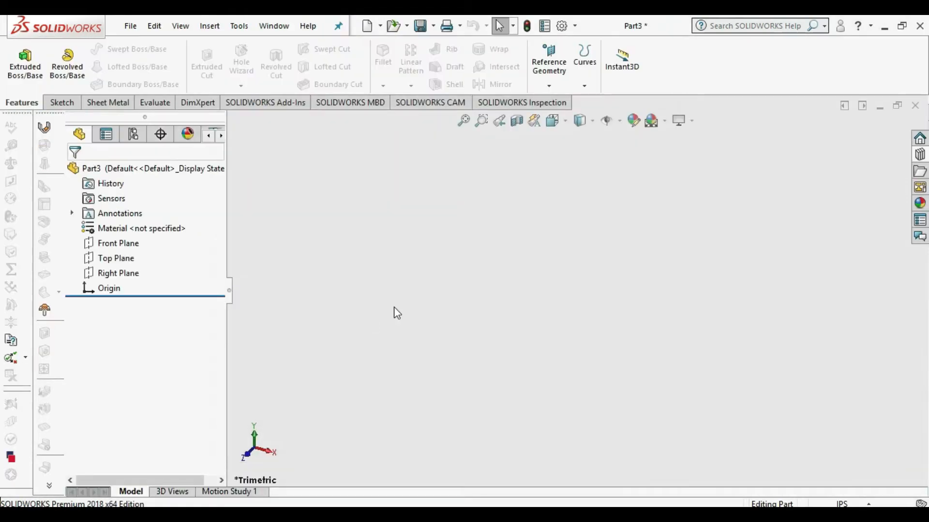
- Show the Front, Top and Right reference planes together in the new part
left_click_drag(148, 243, 114, 278)
right_click(114, 278)
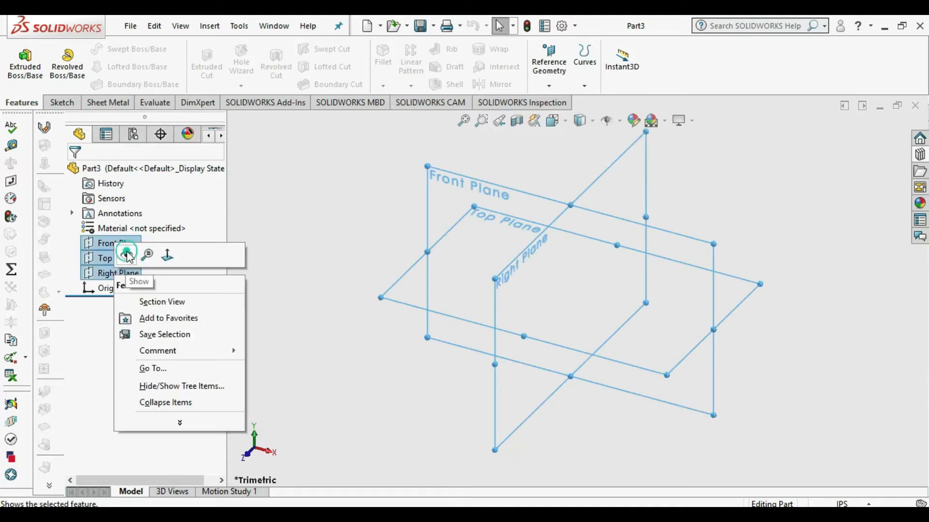
left_click(125, 250)
left_click(290, 332)
- Start a sketch on the Top Plane and draw a circle about 222 mm in diameter centred on the origin
right_click(393, 300)
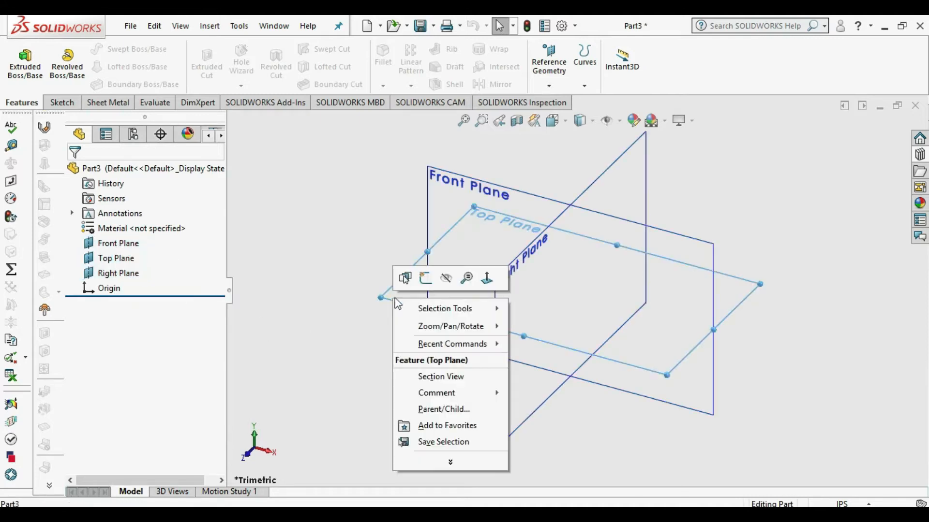
left_click(422, 279)
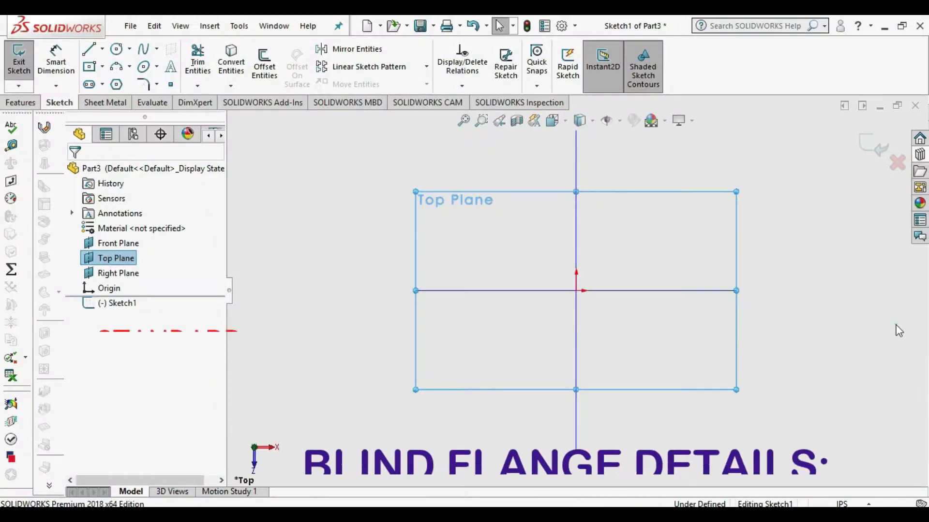
left_click(119, 50)
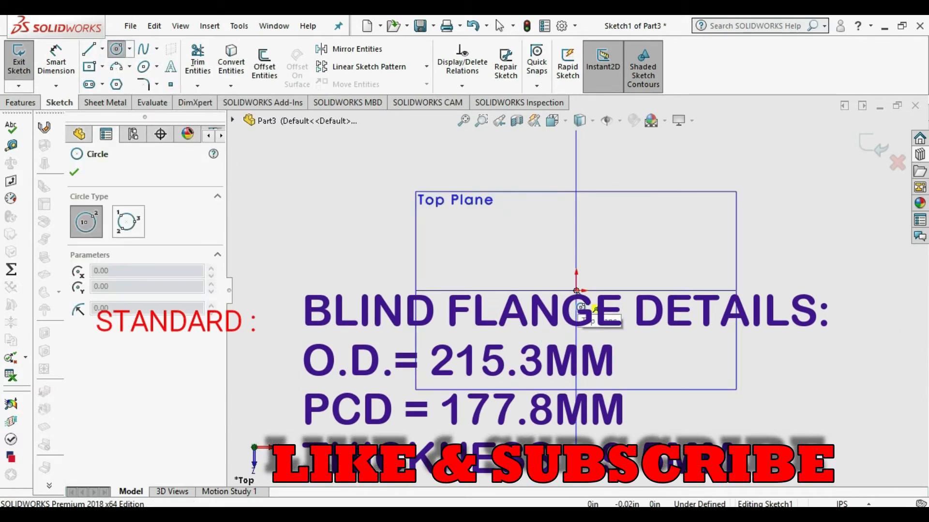
left_click(575, 291)
left_click(407, 377)
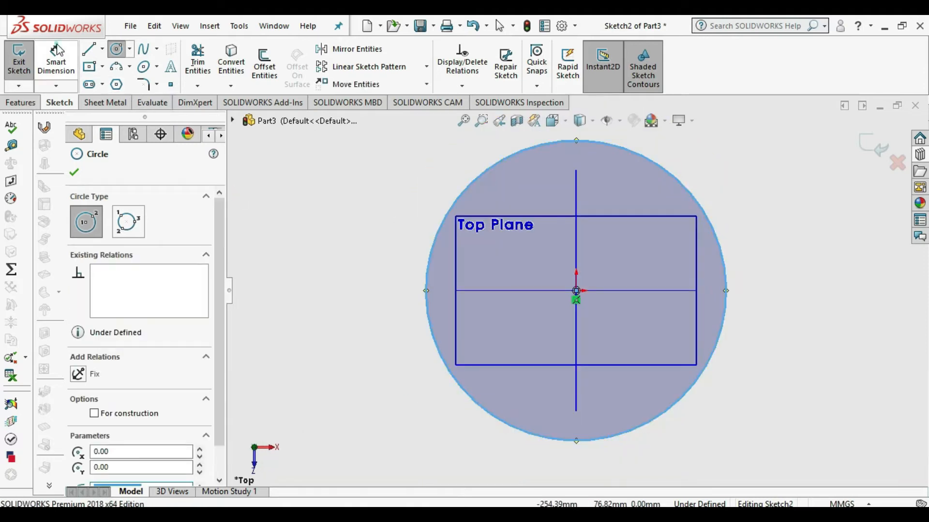
- Dimension the circle's diameter with Smart Dimension and set it to 215.9 mm
left_click(56, 53)
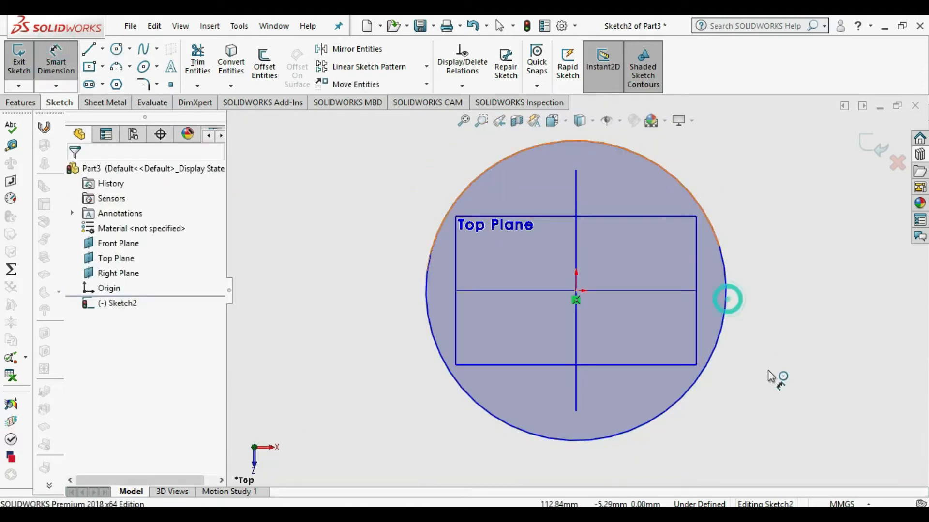
left_click(783, 395)
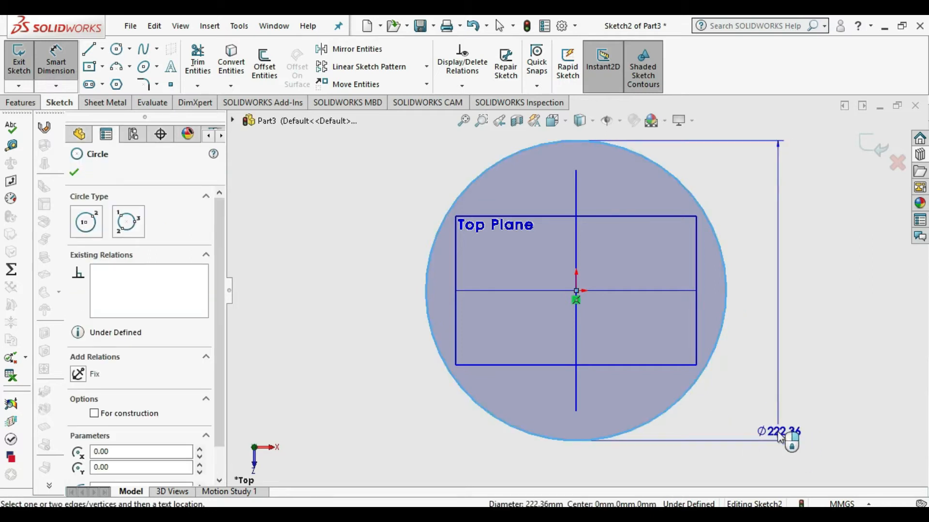
scroll(788, 438, "down", 3)
scroll(788, 441, "up", 3)
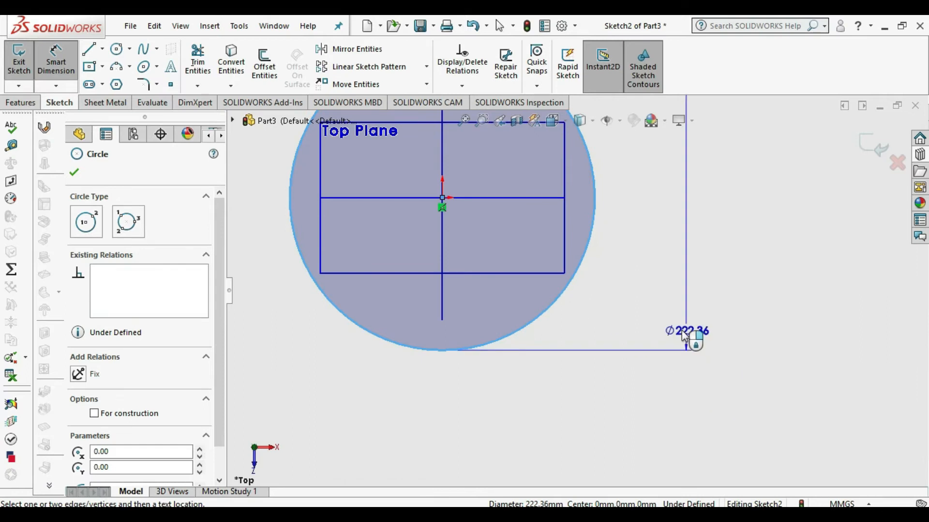
left_click(686, 379)
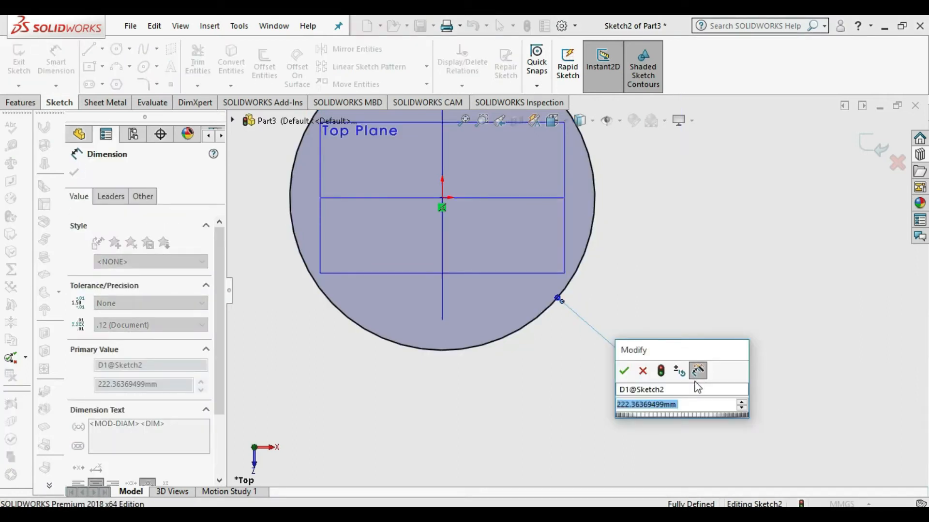
type("215.9")
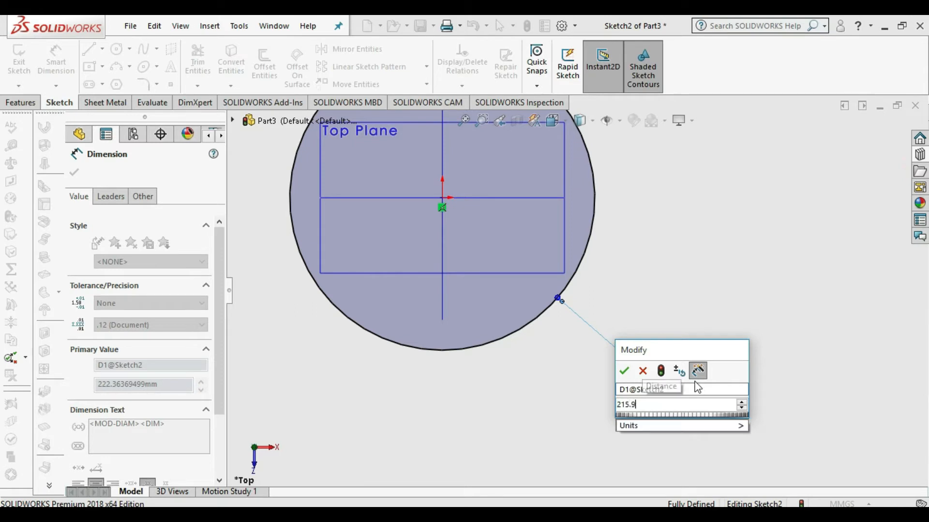
key("Return")
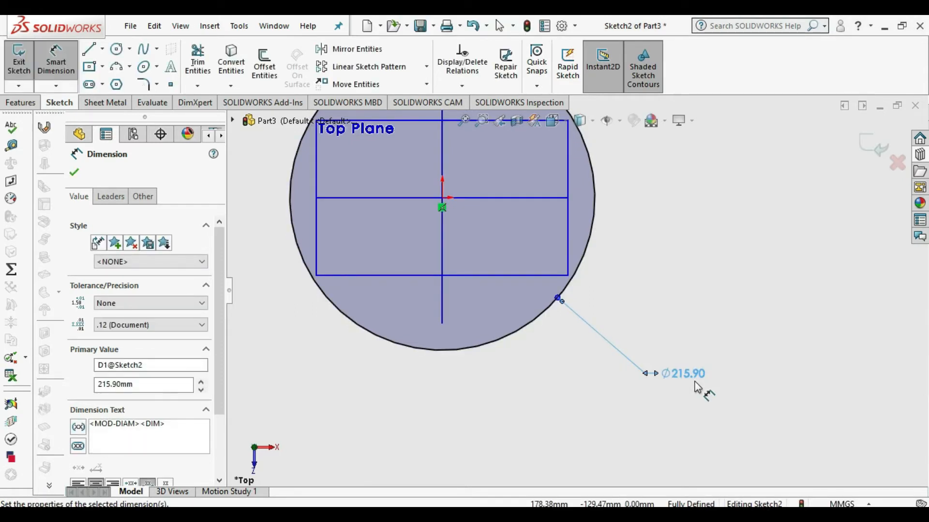
scroll(573, 289, "up", 2)
scroll(490, 106, "up", 1)
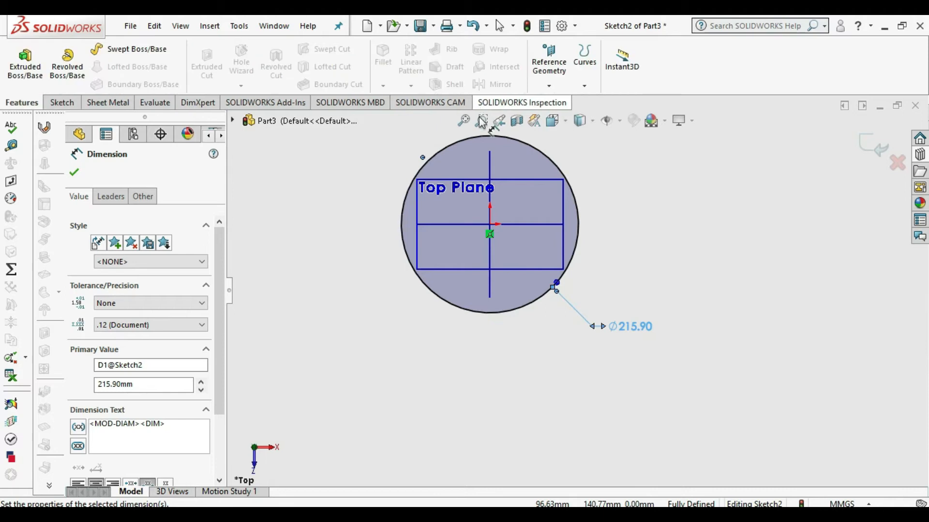
scroll(479, 127, "down", 3)
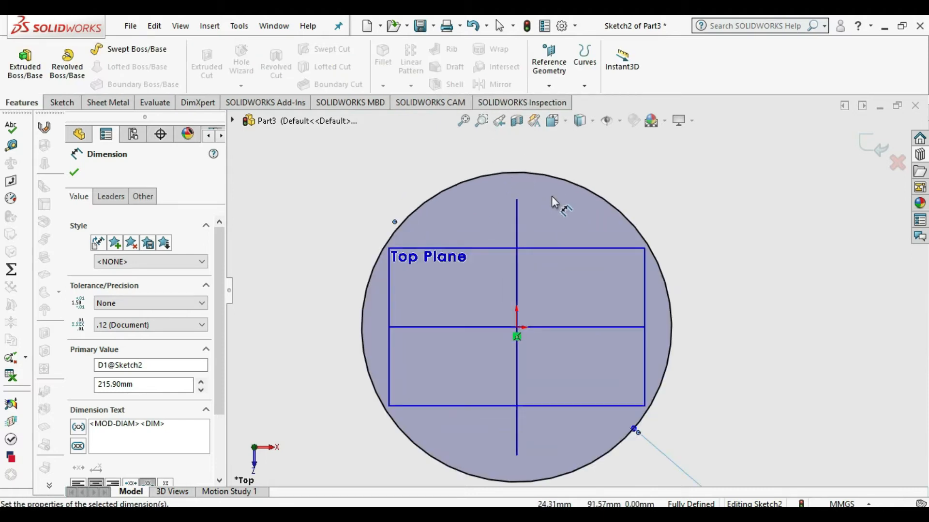
scroll(553, 197, "down", 2)
scroll(556, 208, "up", 4)
scroll(678, 454, "down", 2)
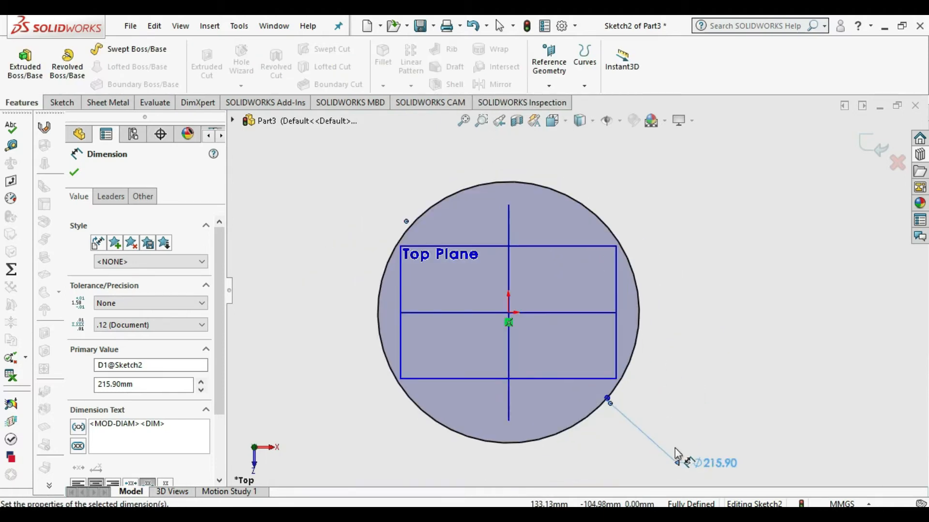
left_click(74, 172)
- Extrude the circle as a blind boss 10 mm deep in the reversed direction
left_click(25, 62)
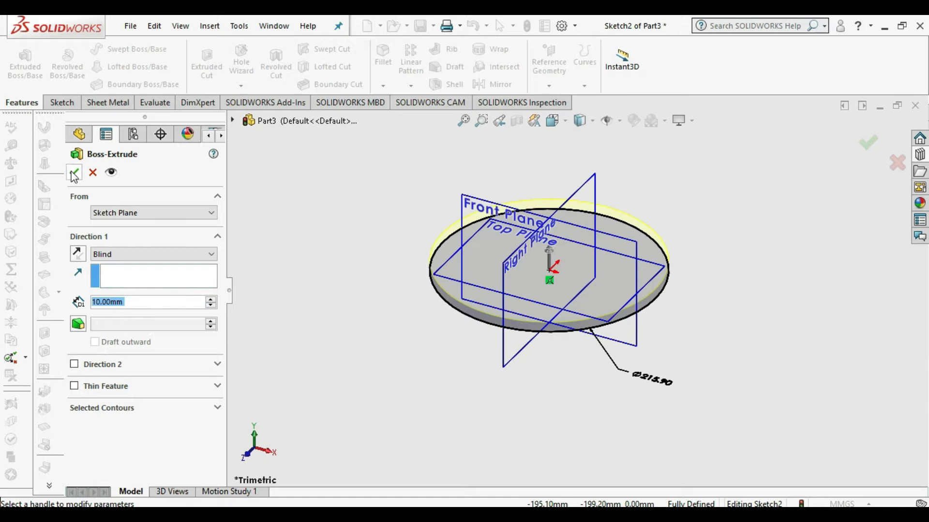
left_click(79, 255)
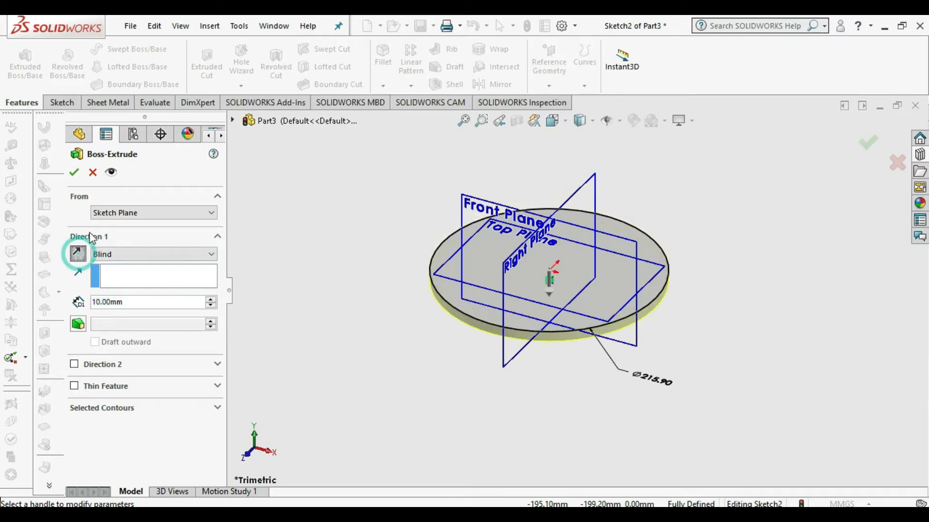
left_click(74, 172)
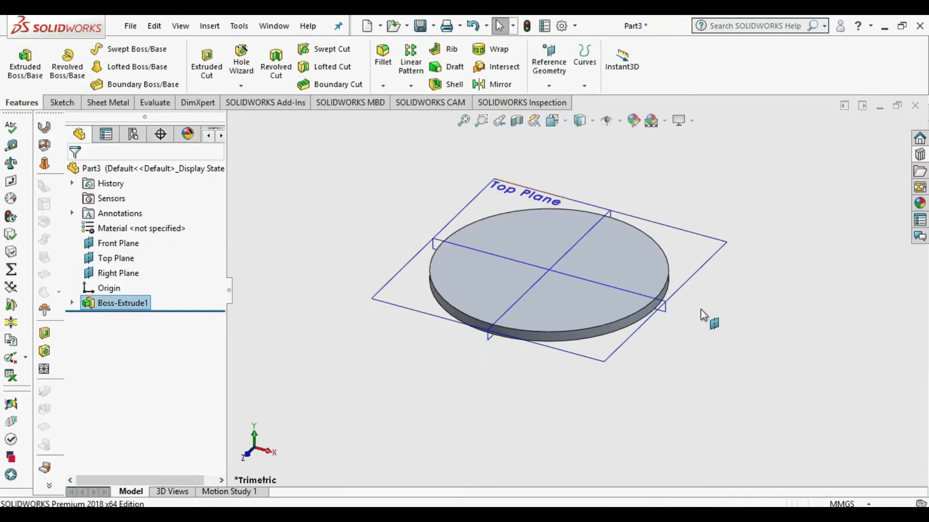
right_click(633, 261)
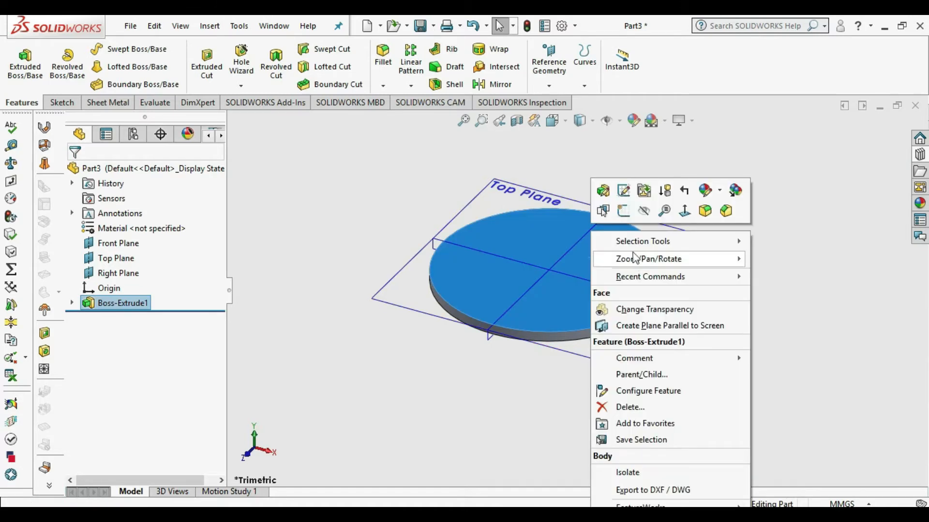
left_click(623, 191)
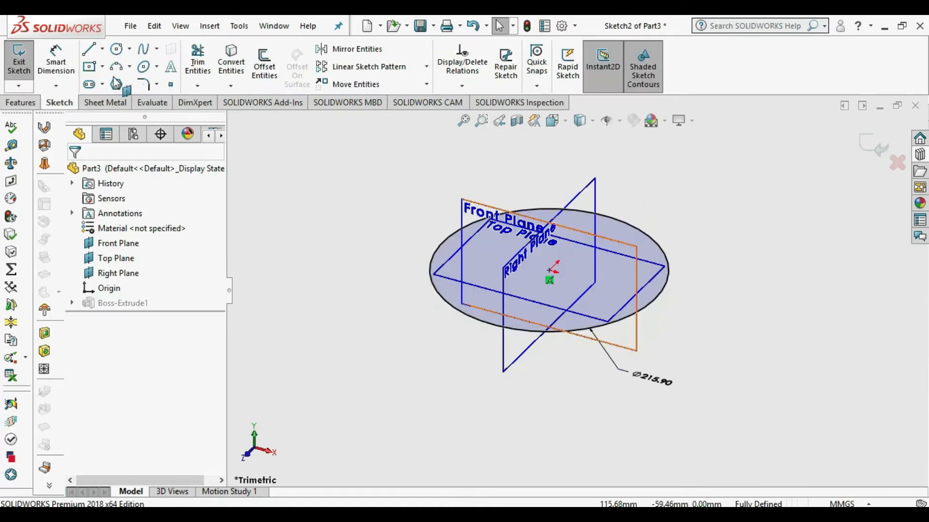
left_click(19, 61)
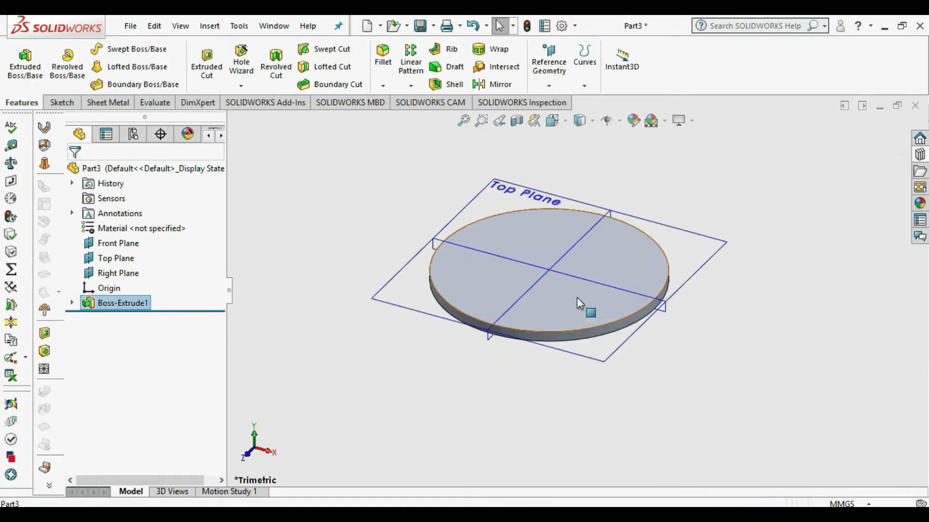
- Start a sketch on the disc's upper face and draw a circle about 152 mm in diameter centred on the origin
right_click(577, 298)
left_click(611, 211)
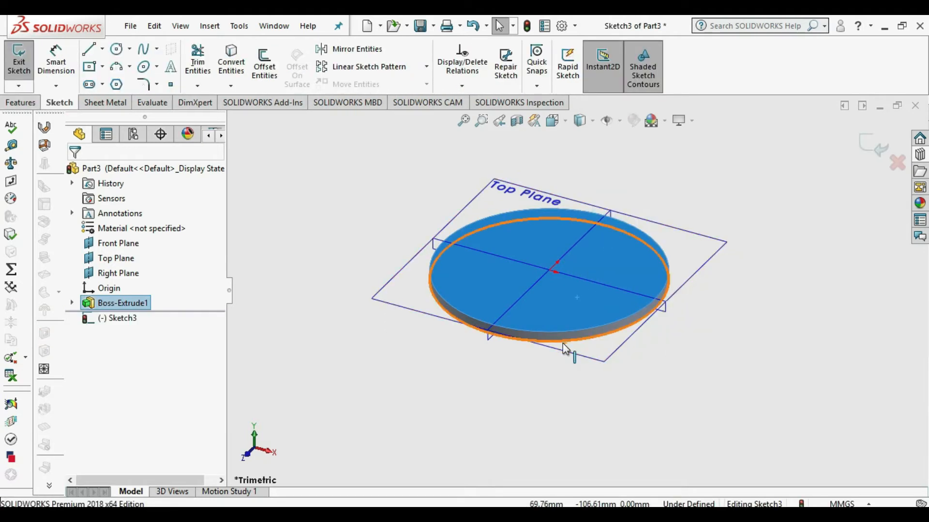
left_click(798, 370)
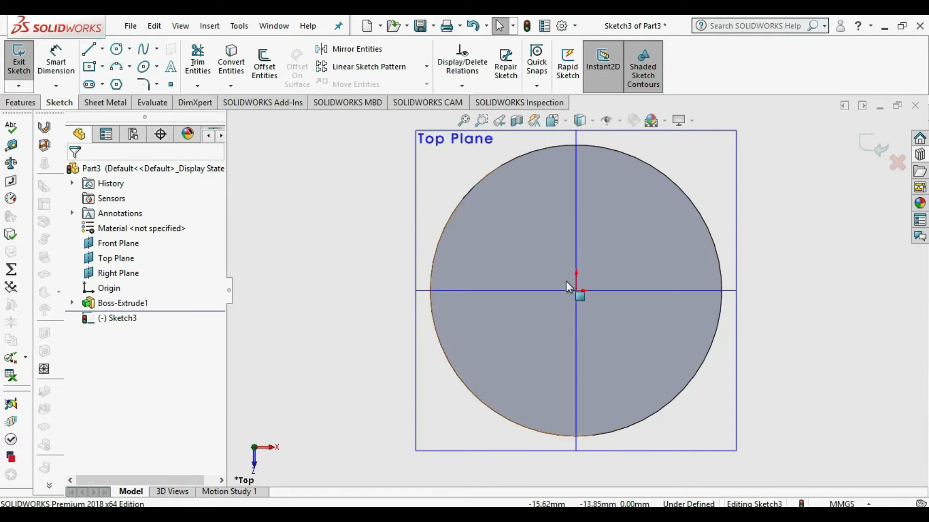
left_click(117, 50)
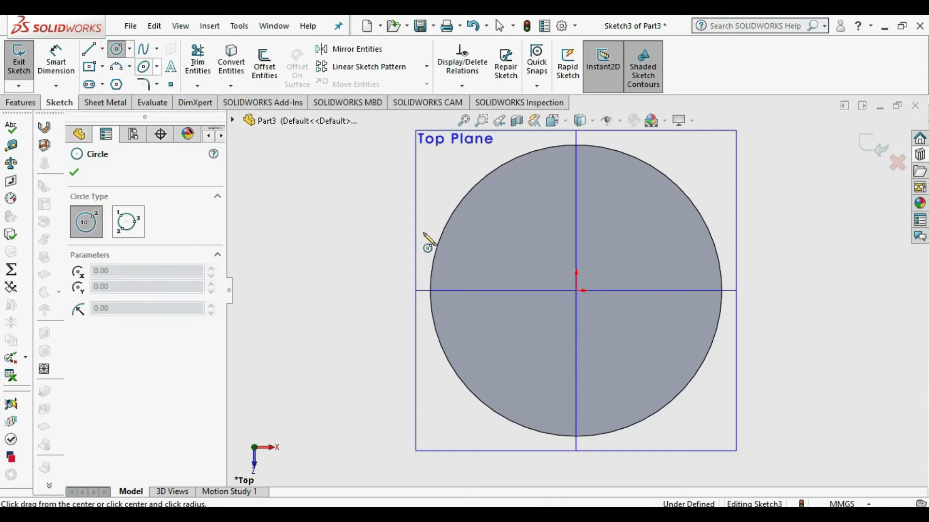
left_click(576, 291)
left_click(550, 389)
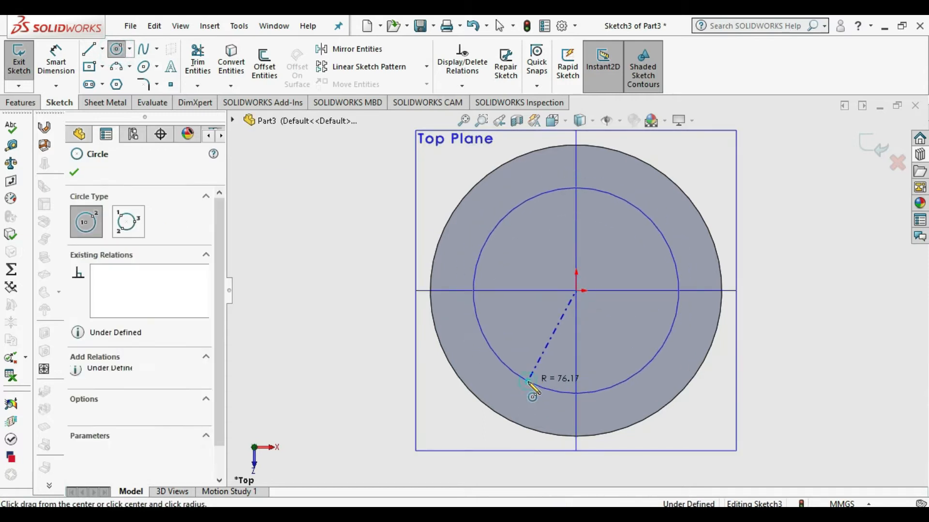
- Dimension the new circle's diameter with Smart Dimension and set it to 177.8 mm
left_click(56, 61)
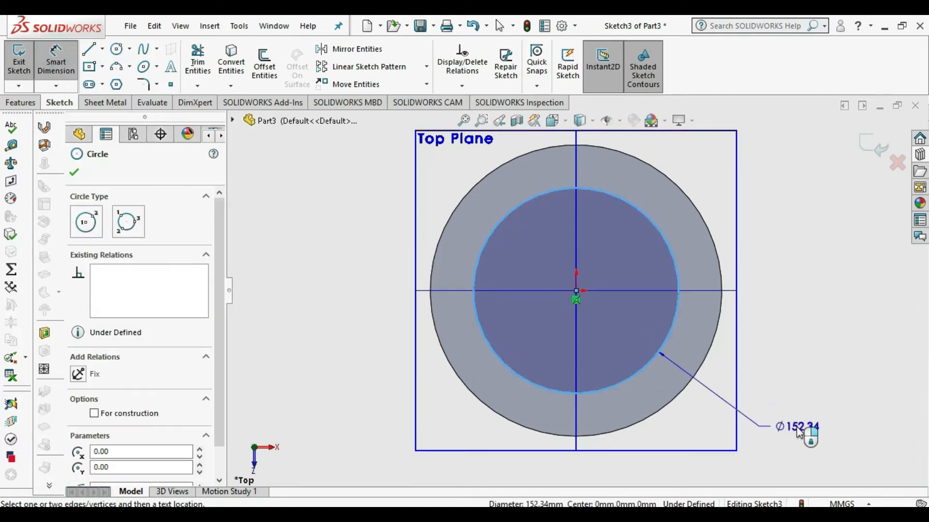
left_click(801, 434)
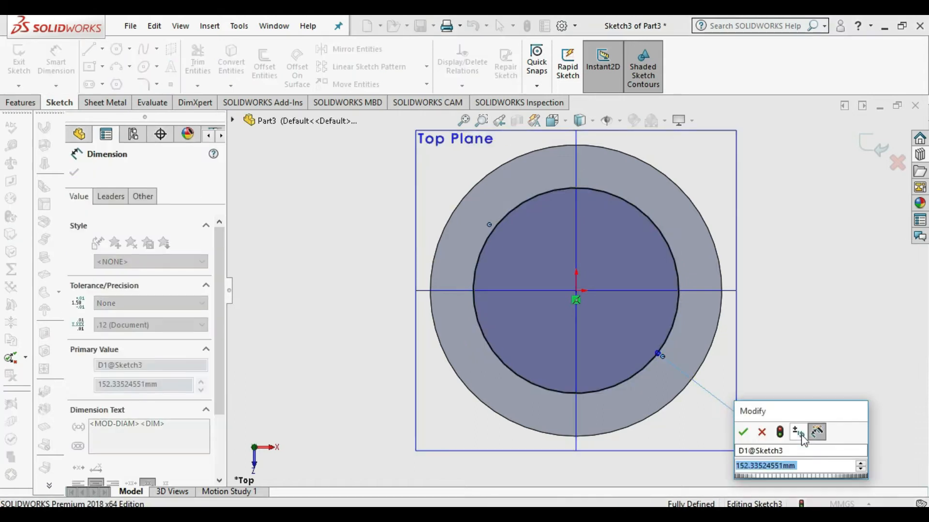
type("177.8")
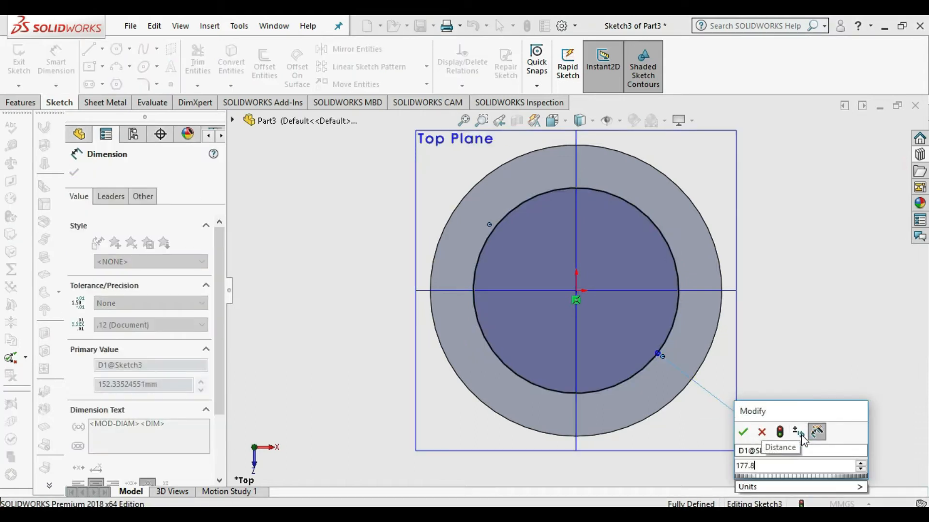
key("Return")
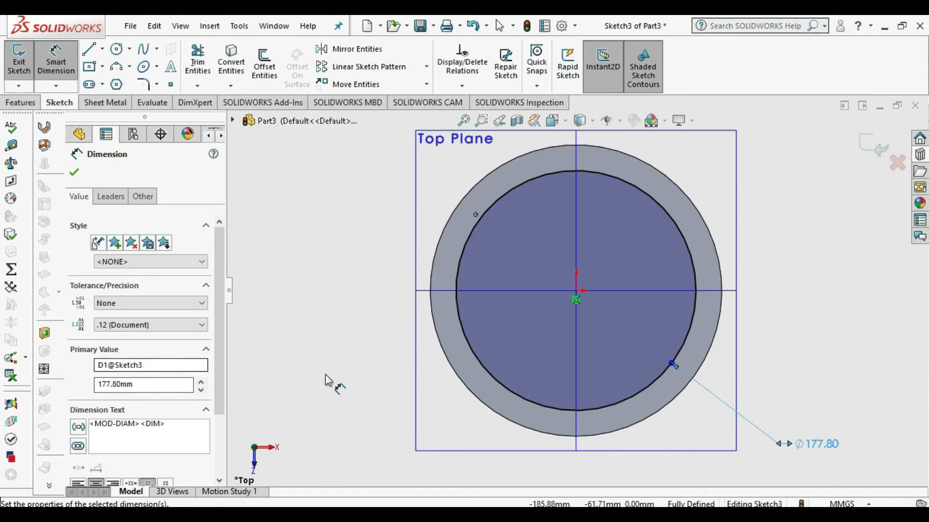
left_click(347, 409)
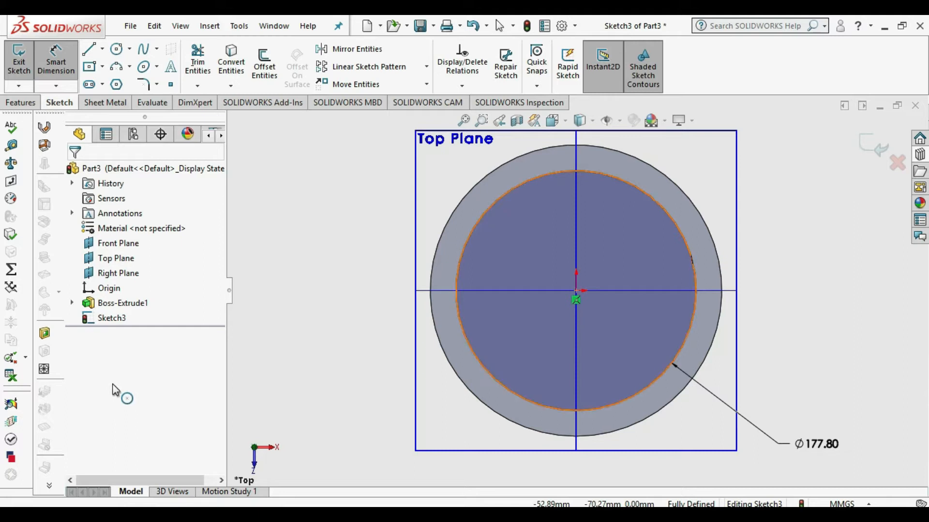
- Convert the 177.8 mm circle to construction geometry so it serves as the pitch circle
left_click(118, 416)
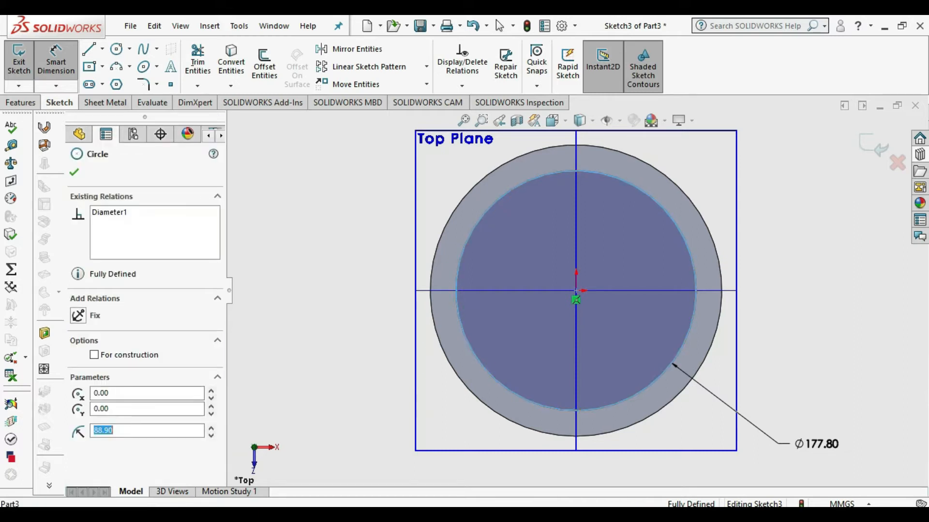
left_click(498, 24)
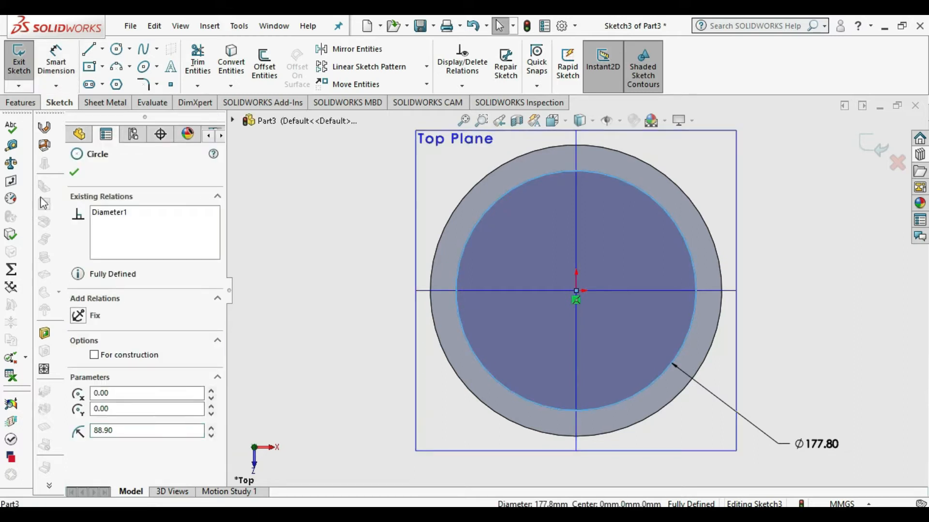
left_click(127, 360)
left_click(77, 175)
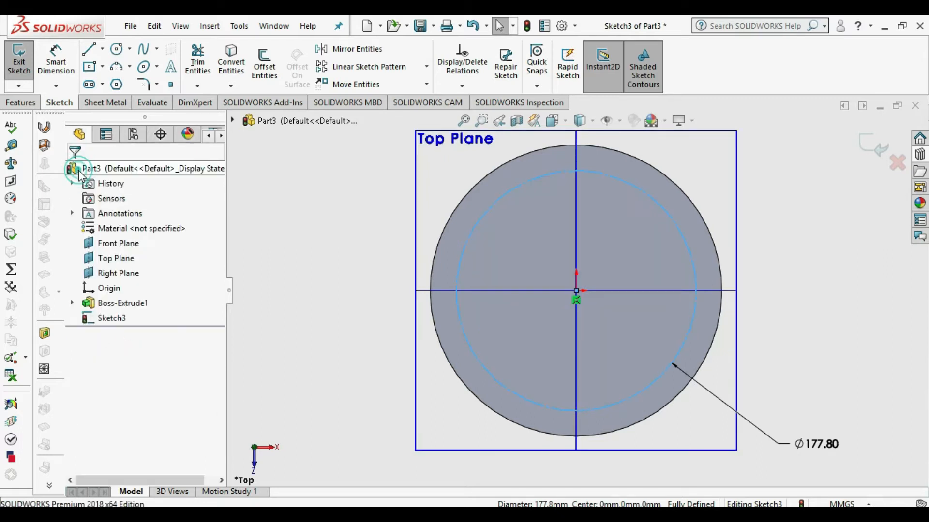
- Draw a bolt-hole circle about 37 mm in diameter centred where the pitch circle meets the horizontal axis on its right side
left_click(116, 49)
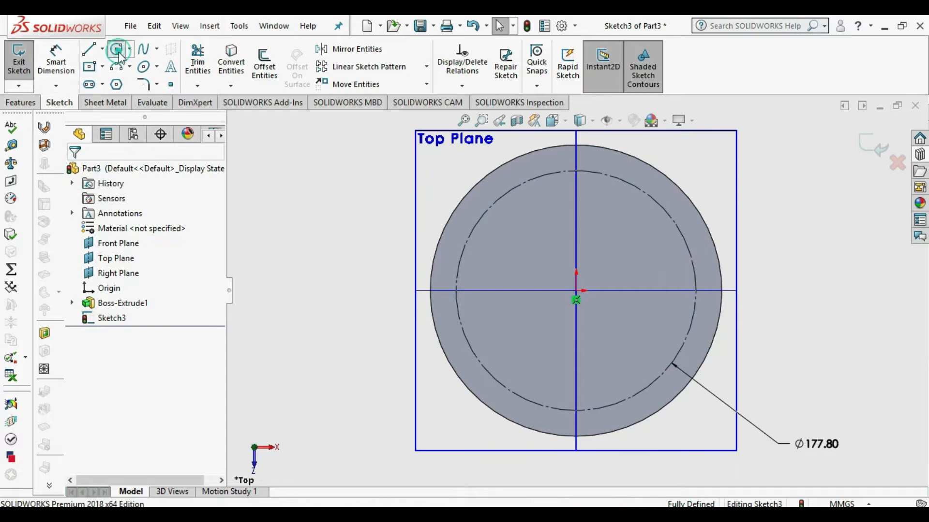
left_click(695, 291)
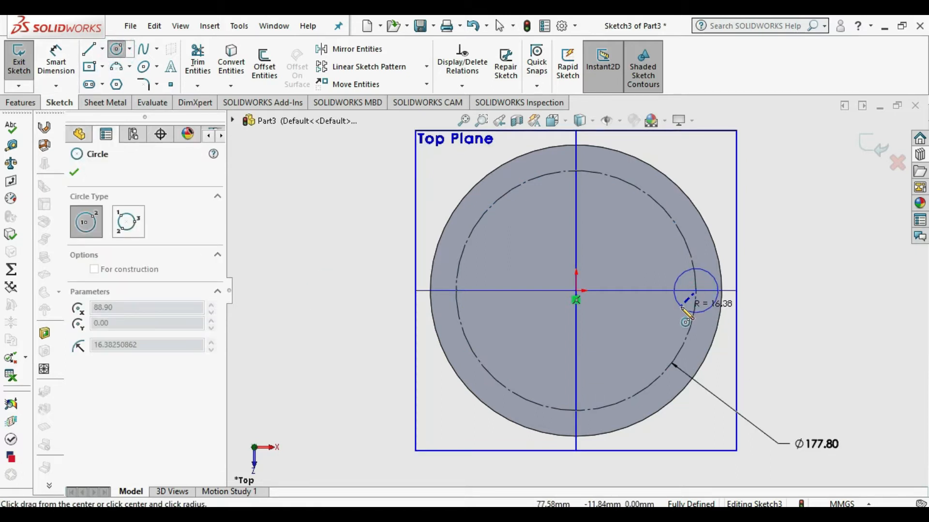
left_click(681, 307)
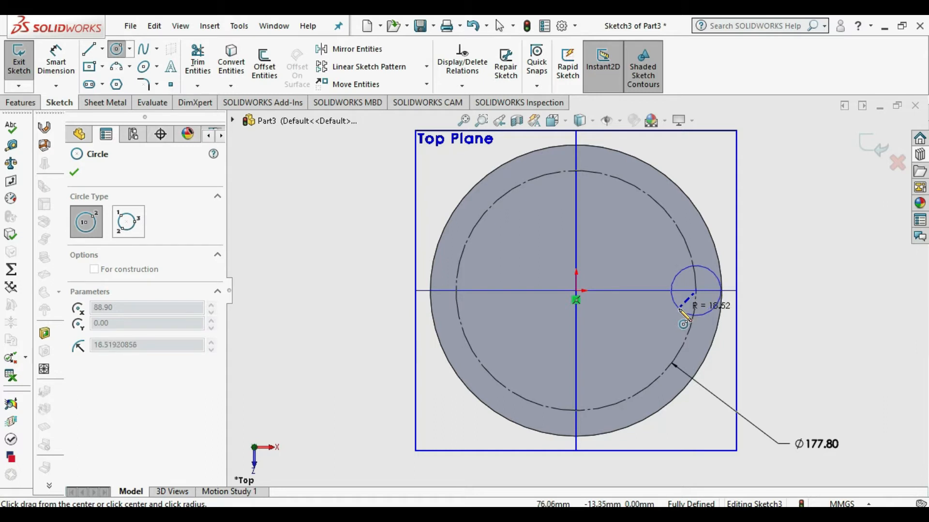
- Dimension the bolt-hole circle's diameter with Smart Dimension and set it to 10 mm
left_click(48, 53)
left_click(704, 315)
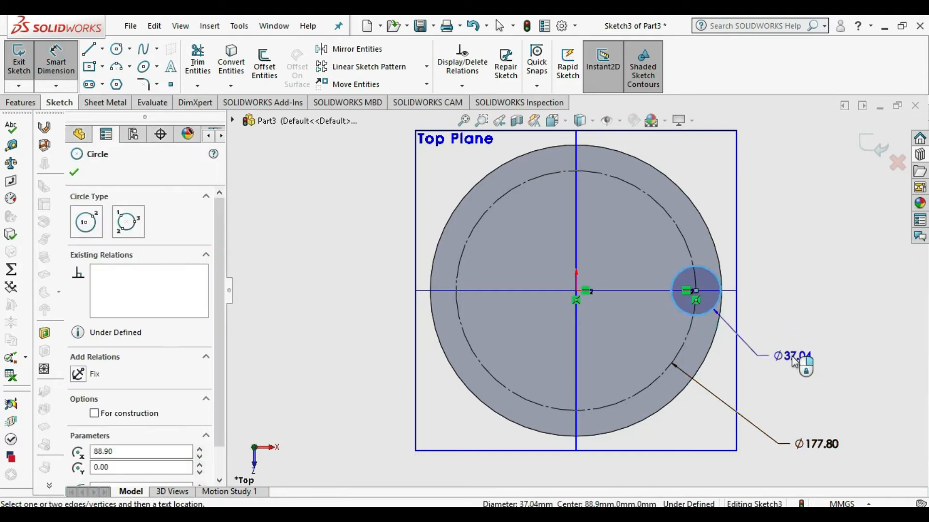
left_click(794, 363)
type("10")
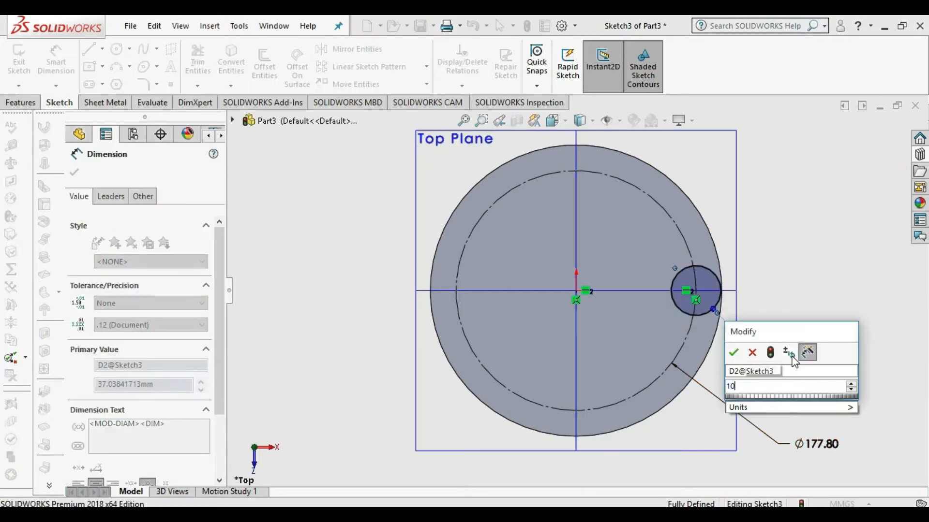
key("Return")
left_click(809, 305)
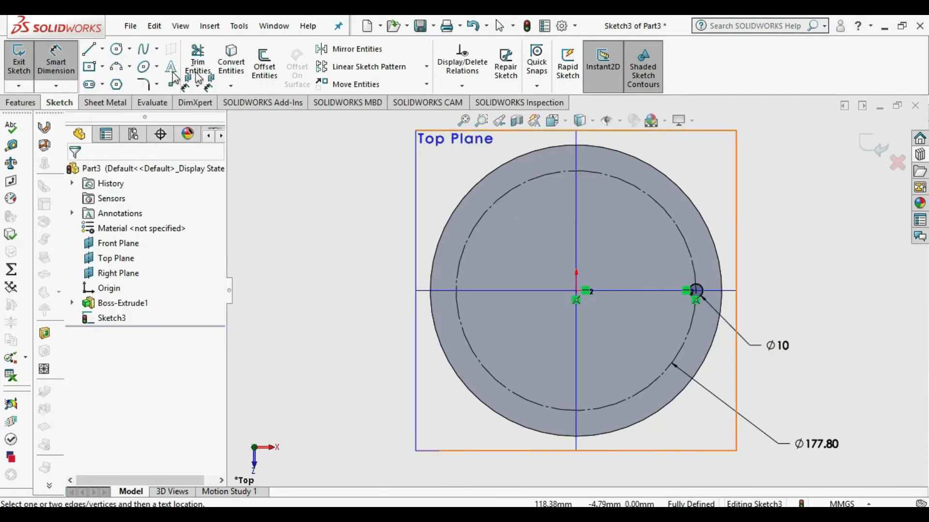
- Create a circular sketch pattern of the 10 mm circle about the origin with 8 equally spaced instances over 360 degrees
left_click(428, 69)
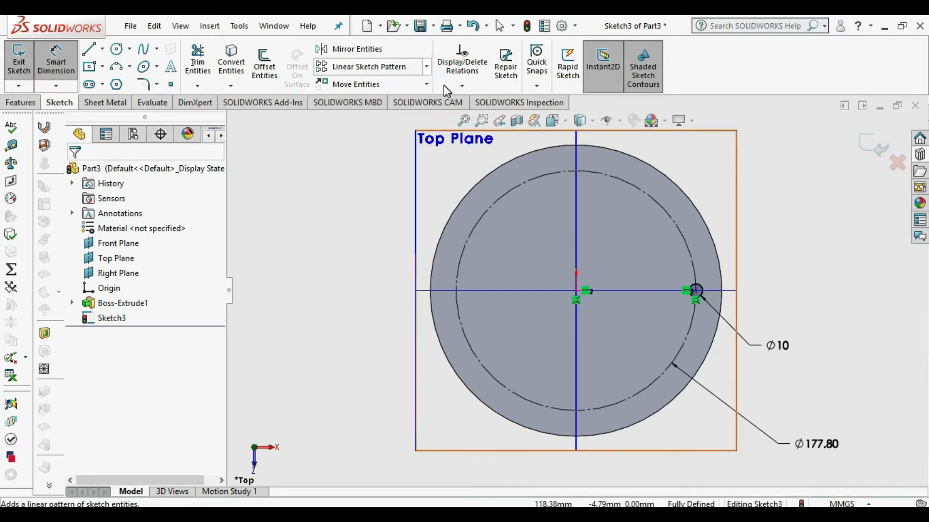
left_click(427, 66)
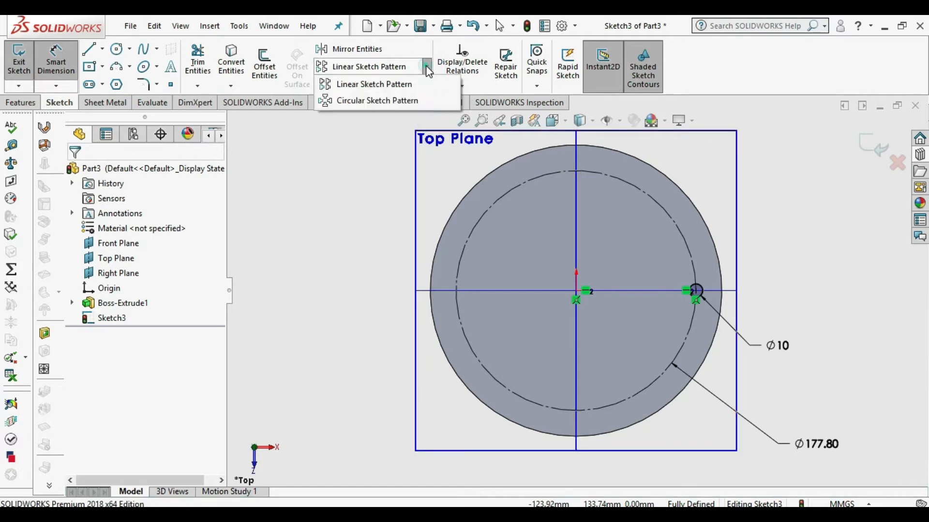
left_click(391, 100)
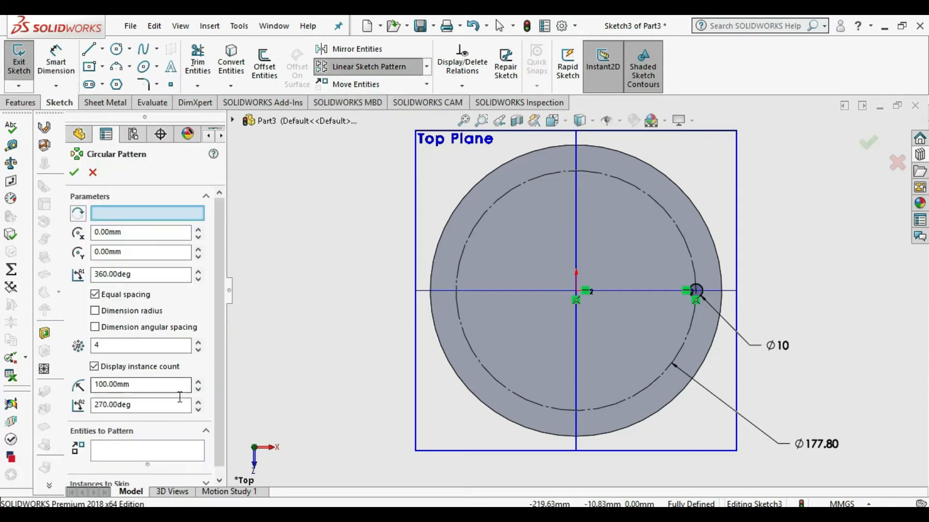
left_click(148, 450)
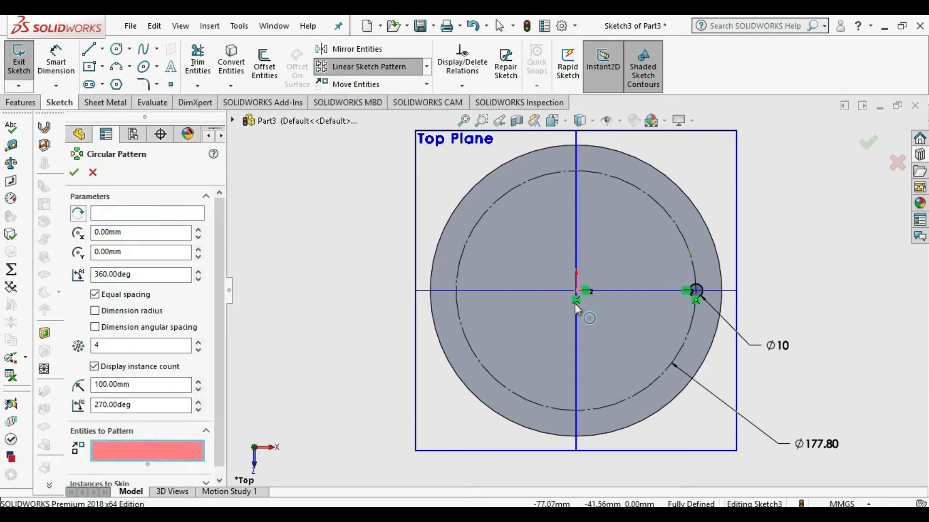
left_click(700, 289)
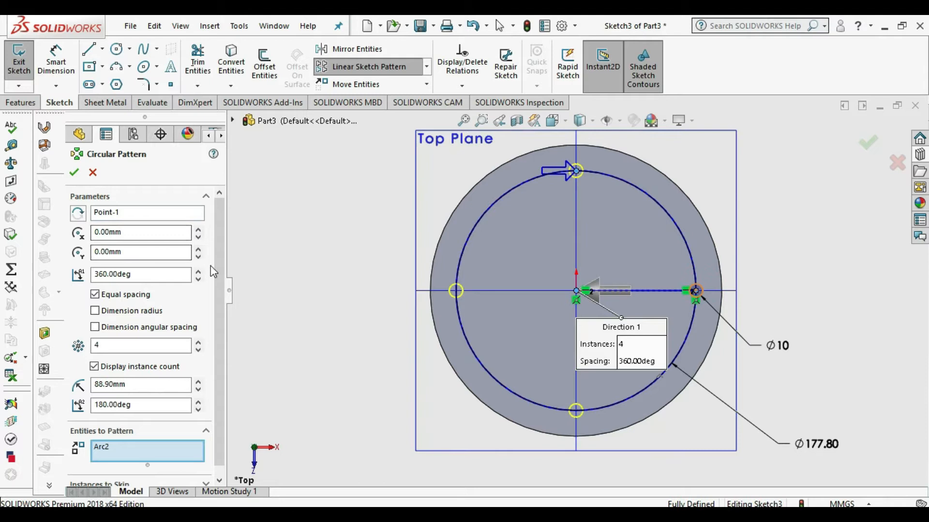
double_click(108, 347)
type("8")
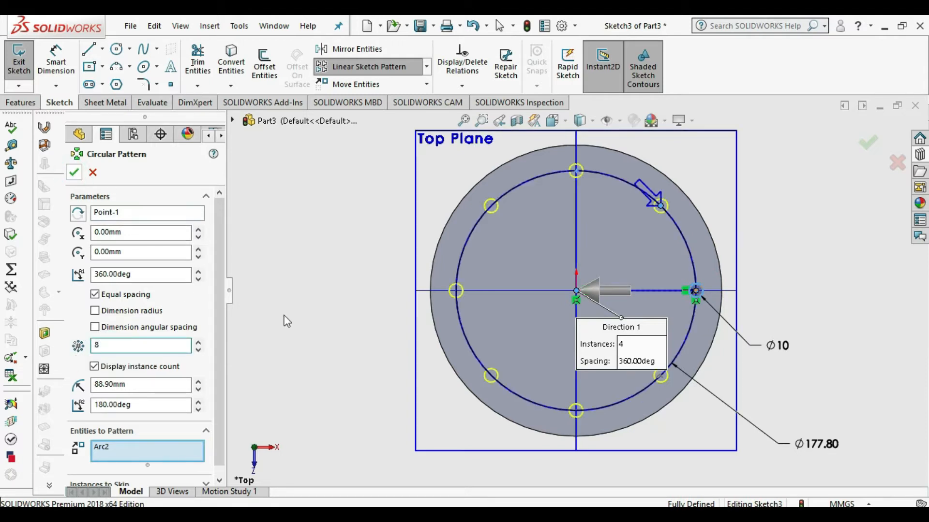
key("Return")
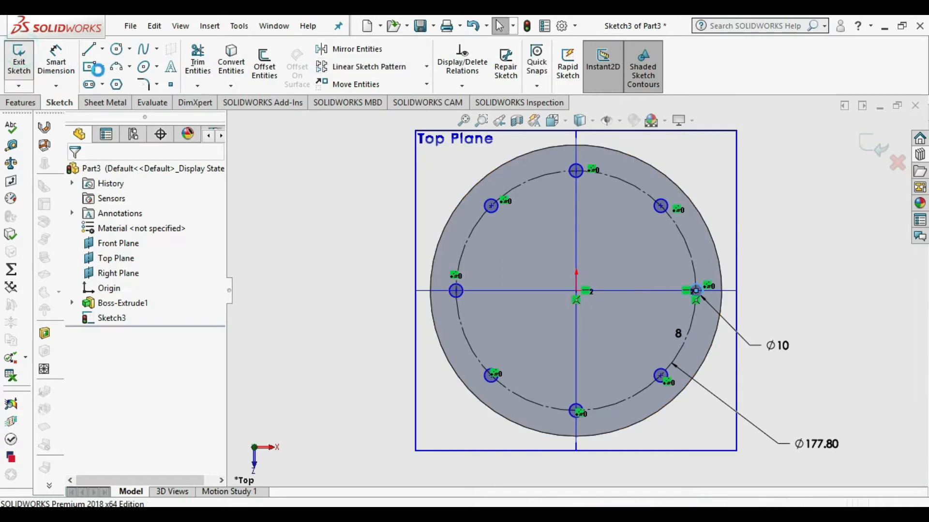
- Finish the sketch and cut the eight bolt holes through the disc with an Extruded Cut set to Through All
left_click(19, 63)
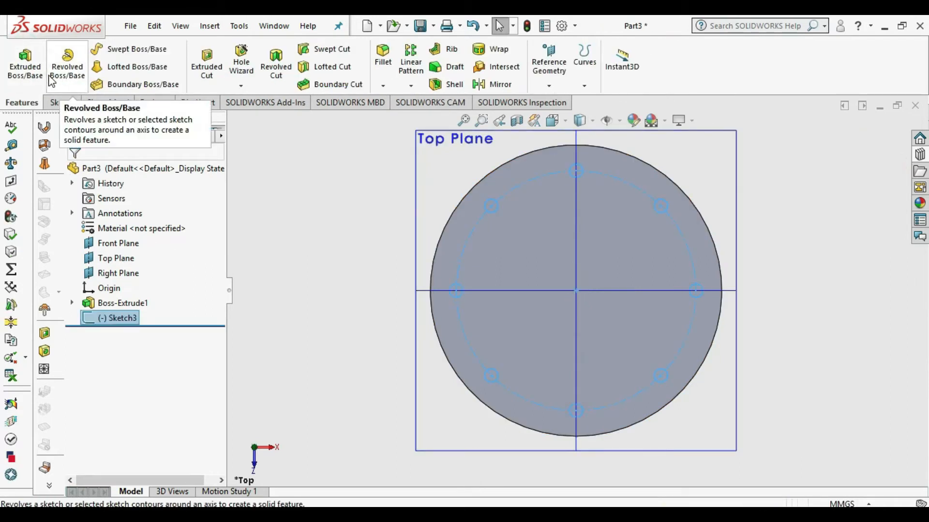
left_click(206, 72)
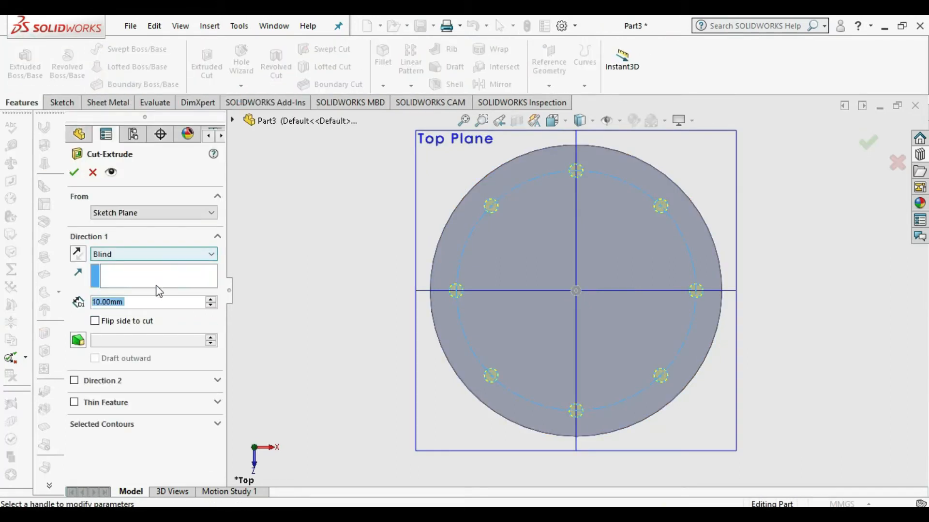
left_click(150, 255)
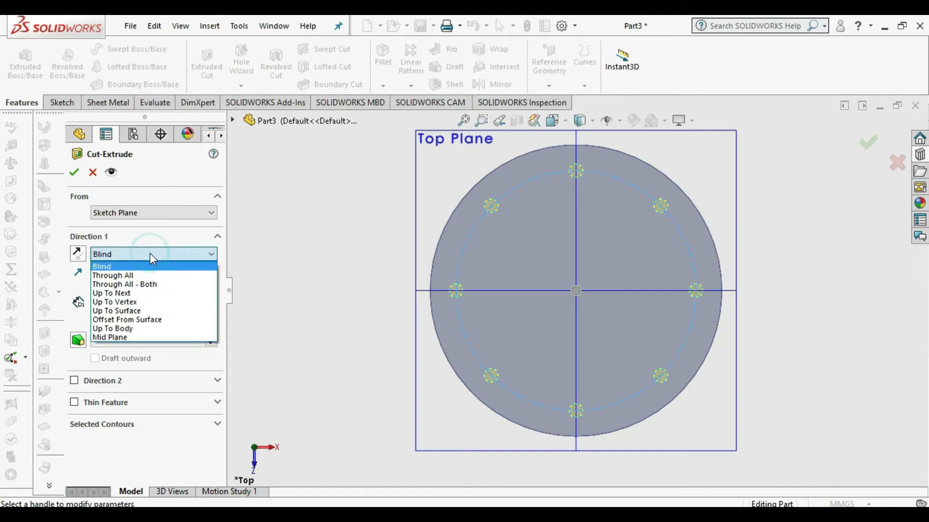
left_click(127, 270)
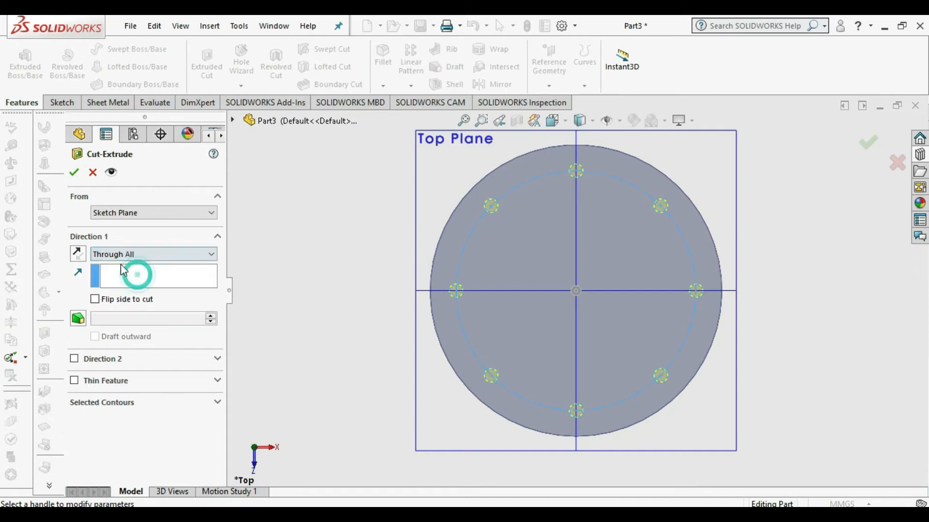
left_click(786, 313)
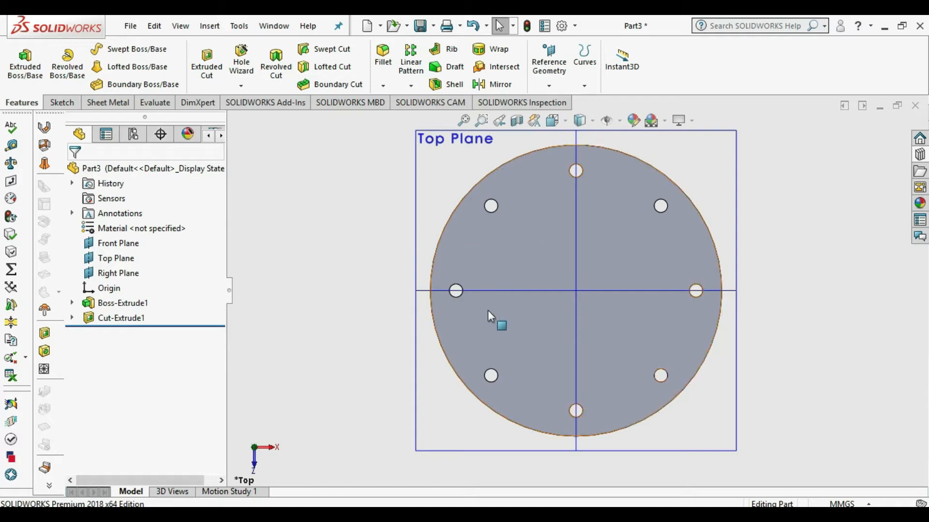
middle_click_drag(487, 315, 729, 266)
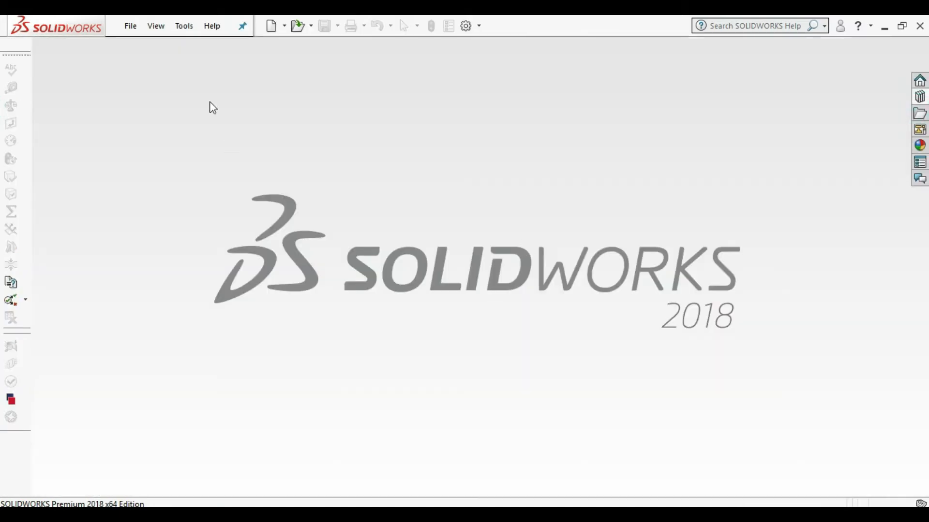
- Create a new part document and show its Front, Top and Right planes
left_click(284, 25)
left_click(293, 42)
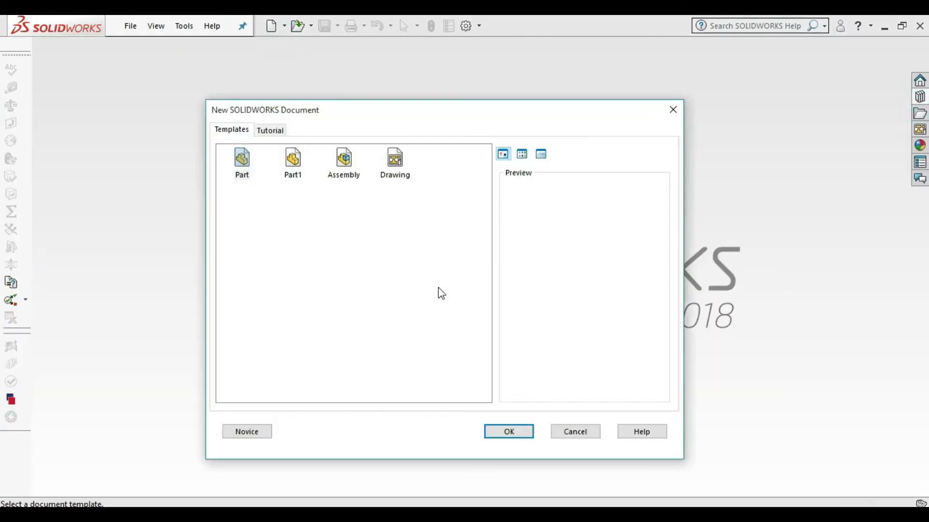
key("Return")
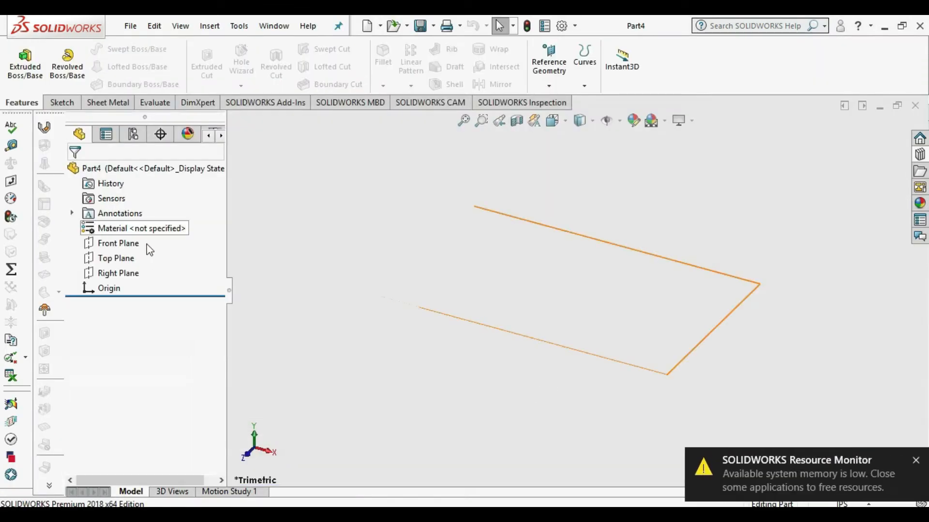
left_click(118, 274)
right_click(118, 276)
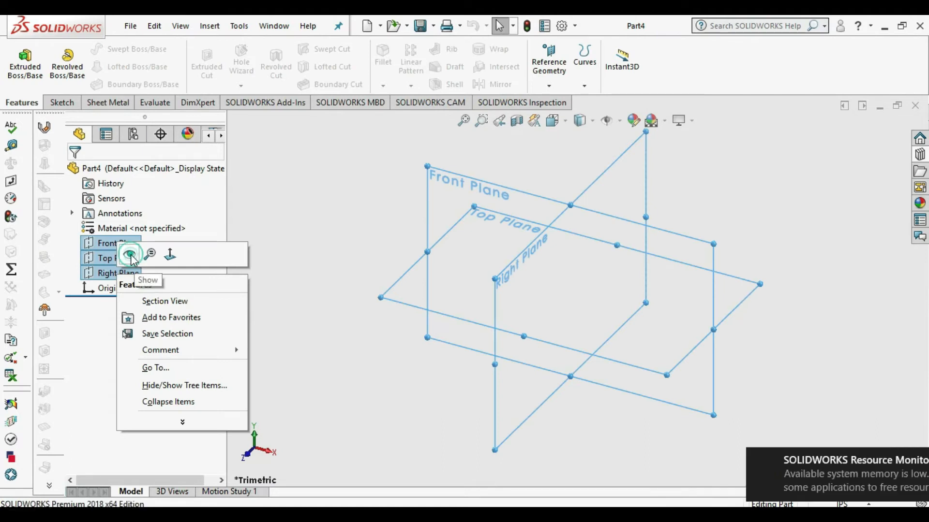
left_click(130, 255)
left_click(330, 313)
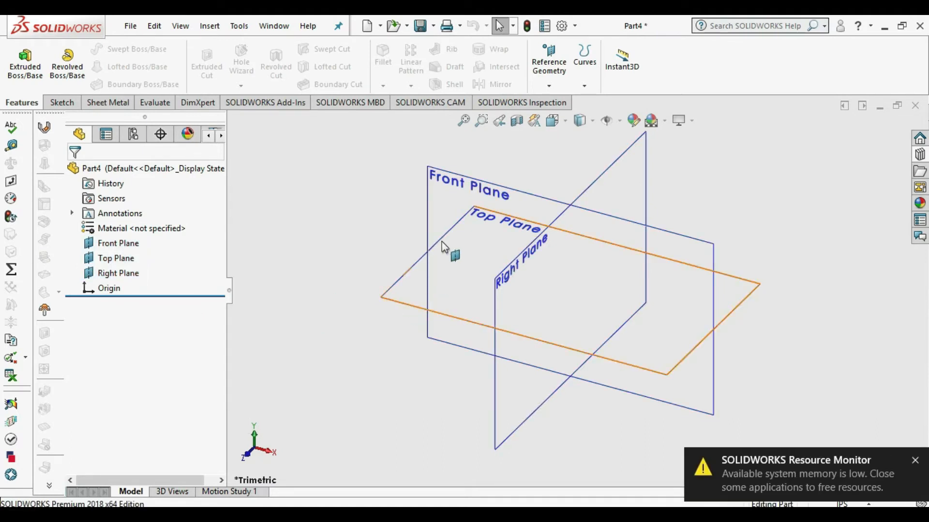
- Start a sketch on the Top Plane and draw a circle about 6.99 in in diameter centred on the origin
right_click(442, 242)
left_click(442, 286)
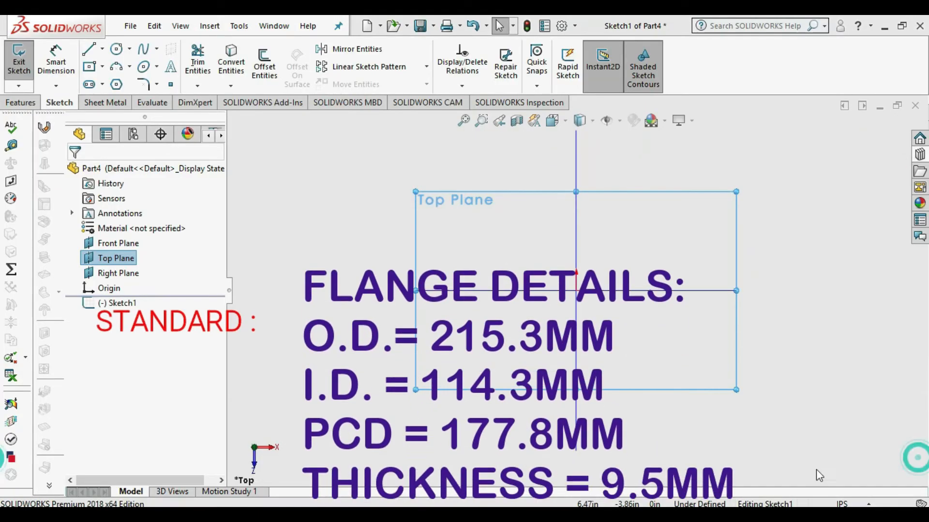
left_click(282, 189)
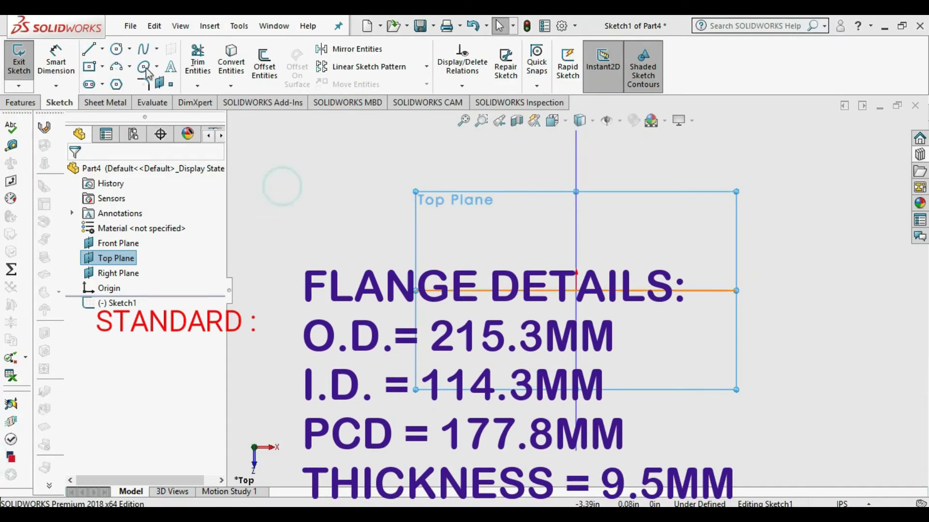
left_click(116, 49)
left_click(577, 292)
left_click(685, 415)
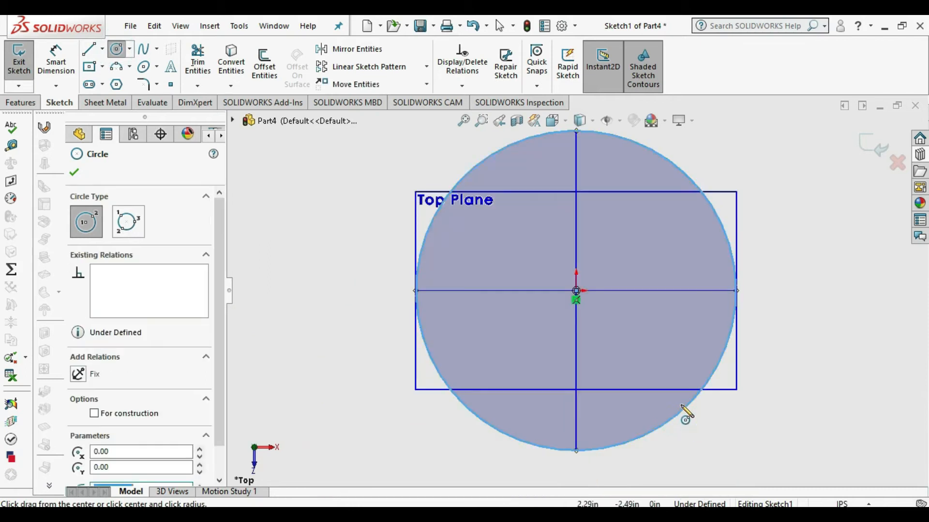
- Dimension the circle's diameter with the document units switched to MMGS, and set it to 215.9 mm
left_click(55, 61)
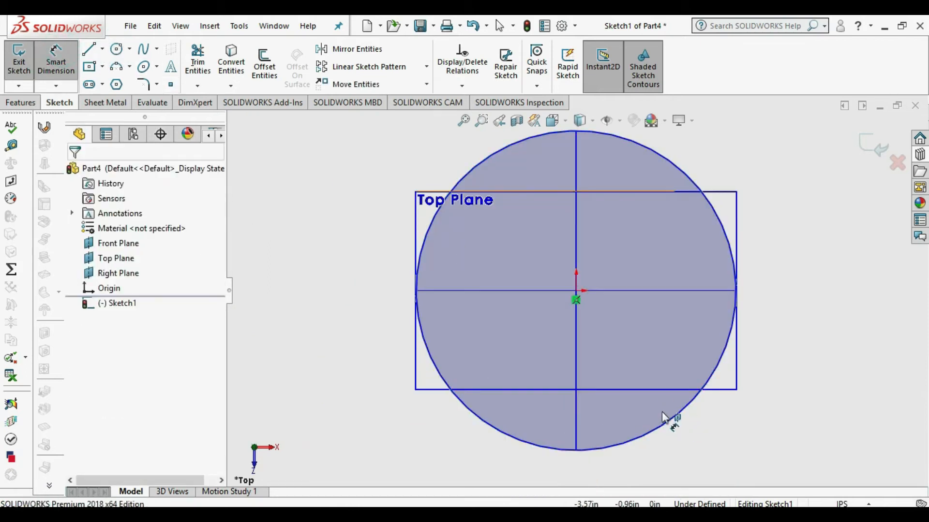
left_click(766, 445)
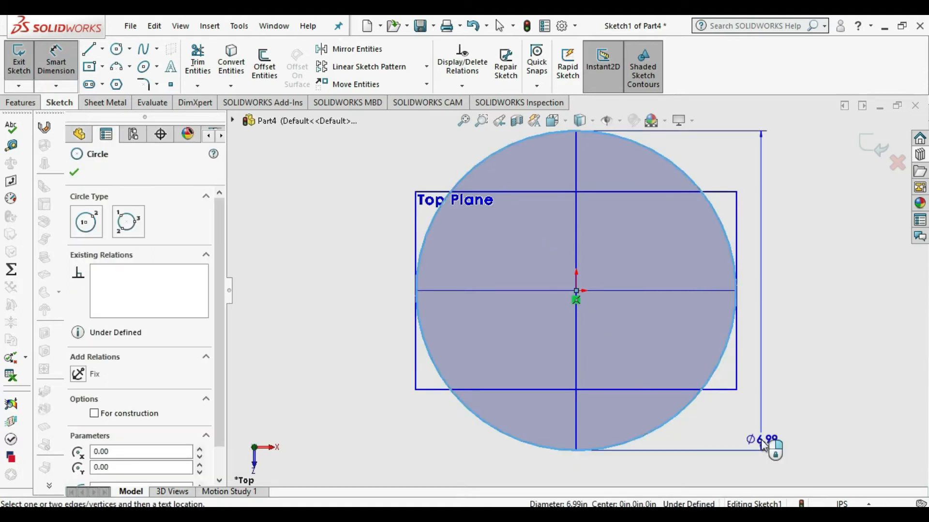
left_click(757, 465)
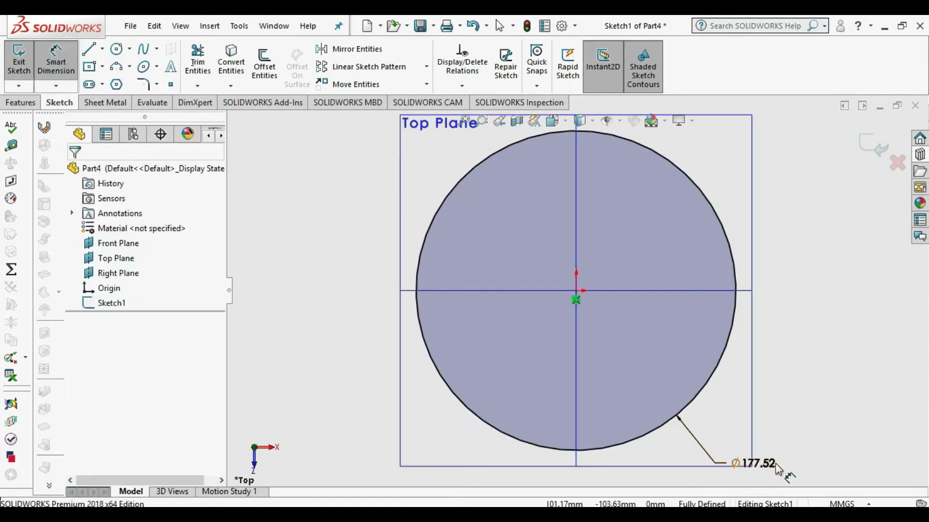
double_click(773, 463)
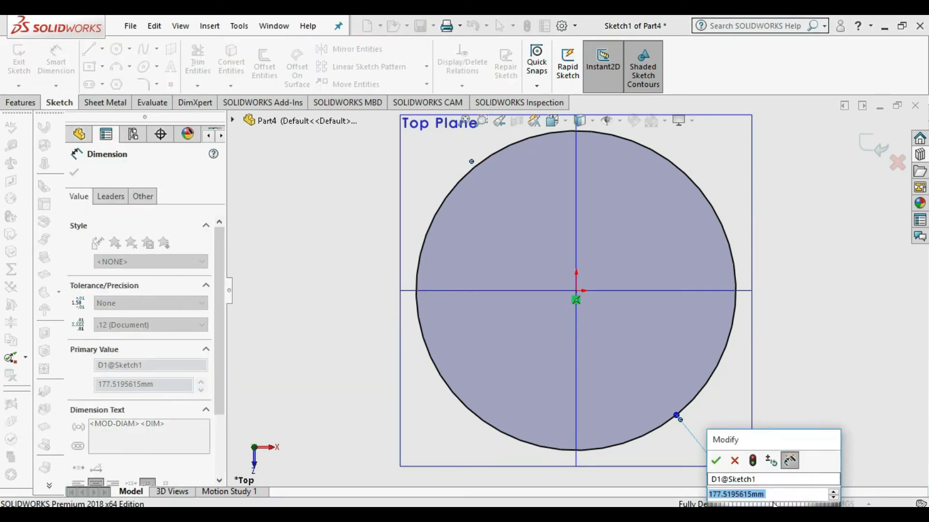
type("215.")
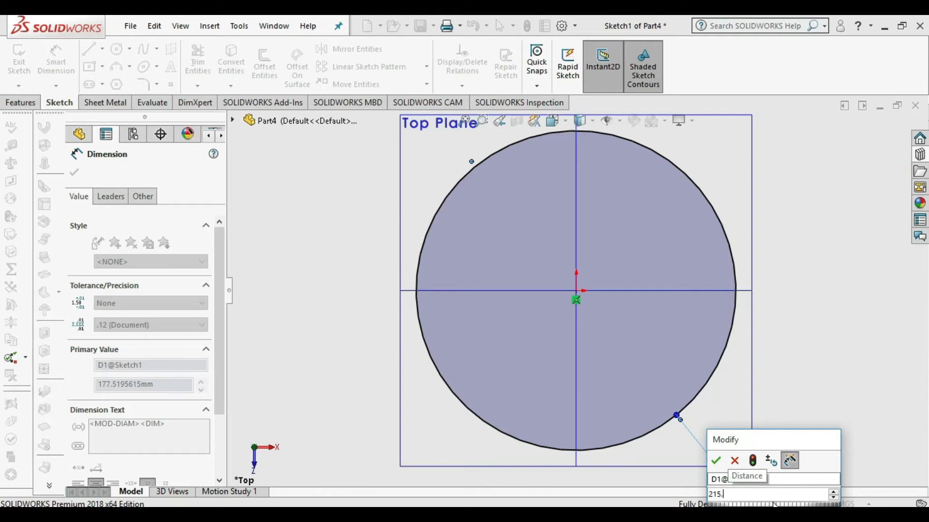
type("9")
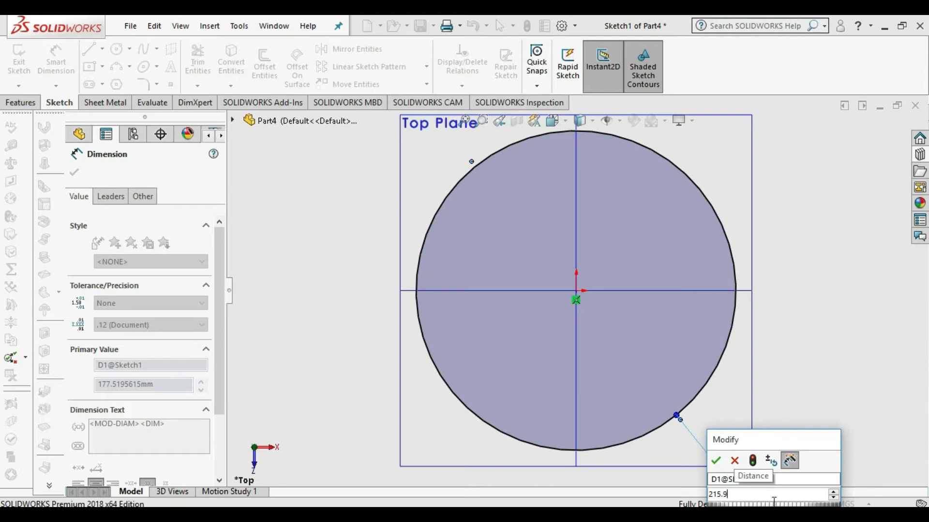
key("Return")
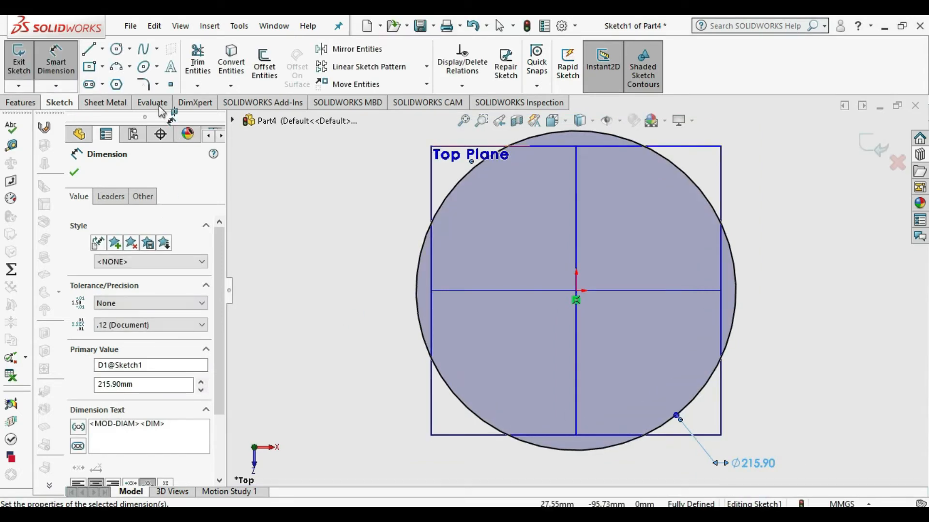
- Draw a second circle about 153.6 mm in diameter centred on the origin, inside the 215.9 mm circle
left_click(117, 49)
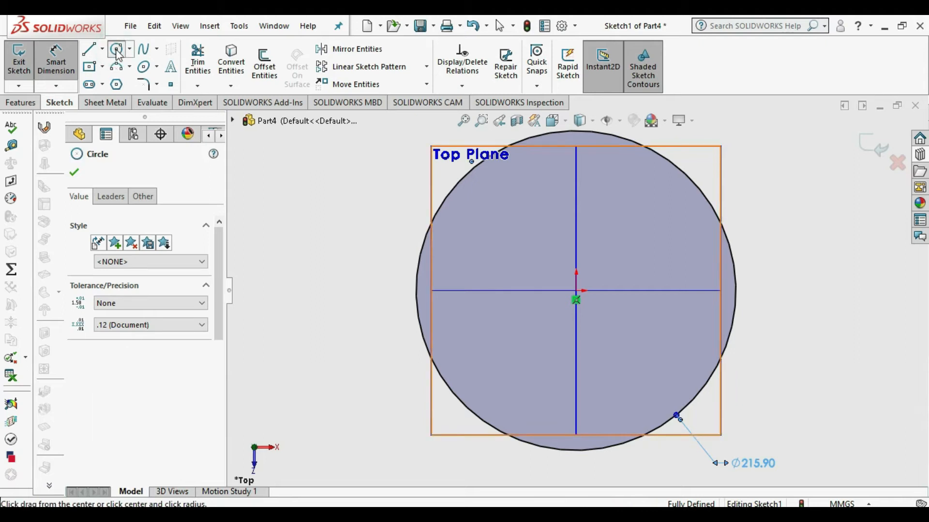
left_click(576, 291)
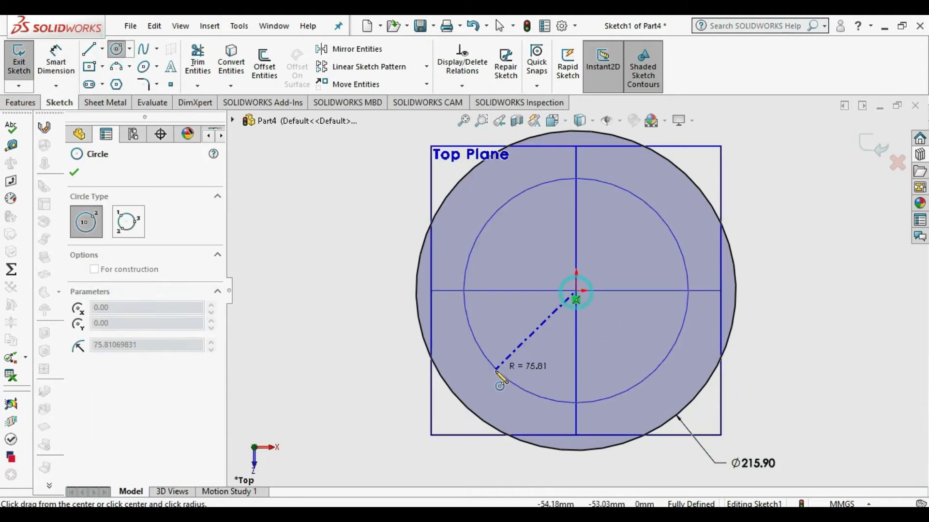
left_click(495, 372)
- Dimension the inner circle's diameter as 114.3 mm and move the dimension label outside the outer circle at the lower left
left_click(56, 62)
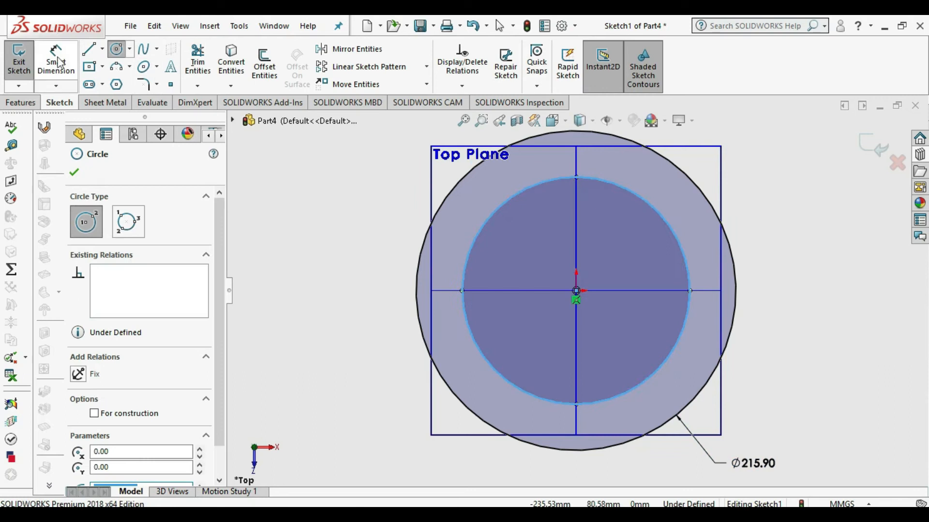
left_click(655, 373)
left_click(764, 447)
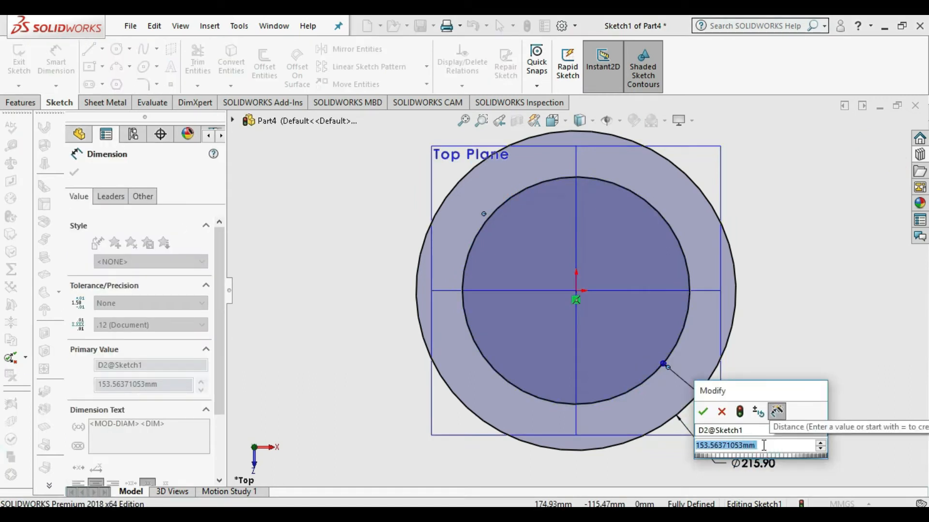
type("114.3")
key("Return")
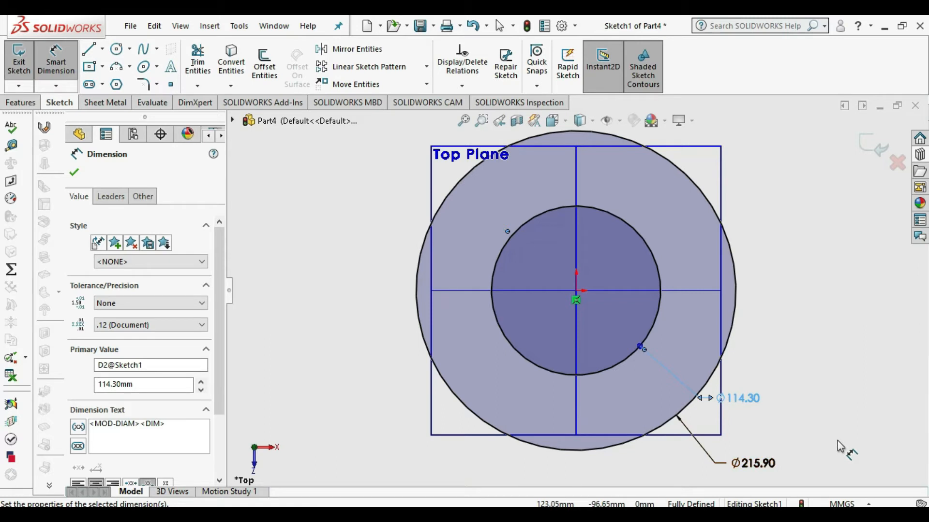
left_click_drag(721, 398, 401, 458)
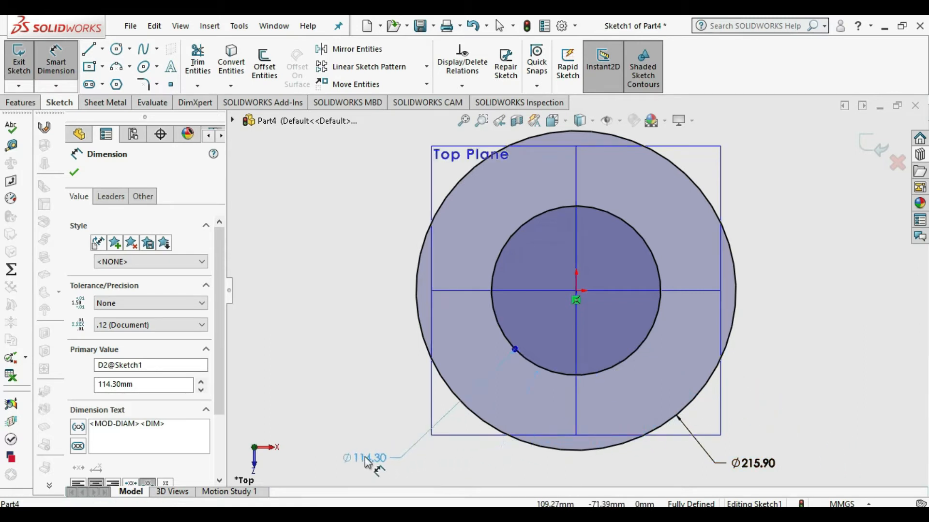
left_click(853, 350)
- Finish the sketch and extrude the ring between the two circles 10 mm blind in the reversed direction, below the Top Plane
left_click(21, 59)
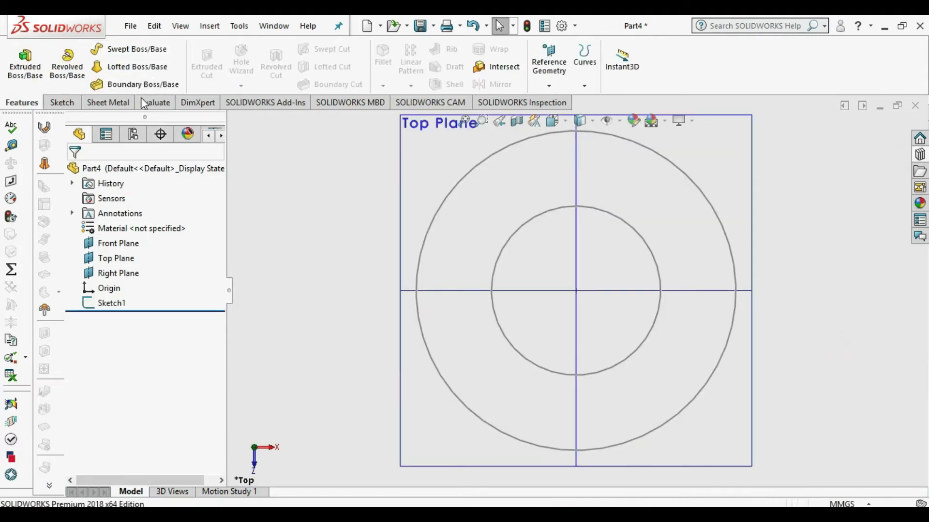
left_click(25, 60)
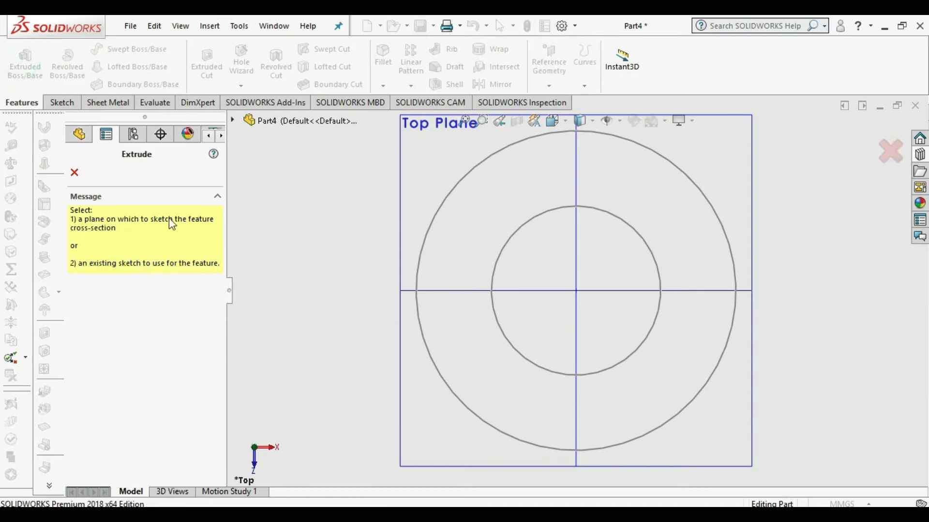
left_click(494, 317)
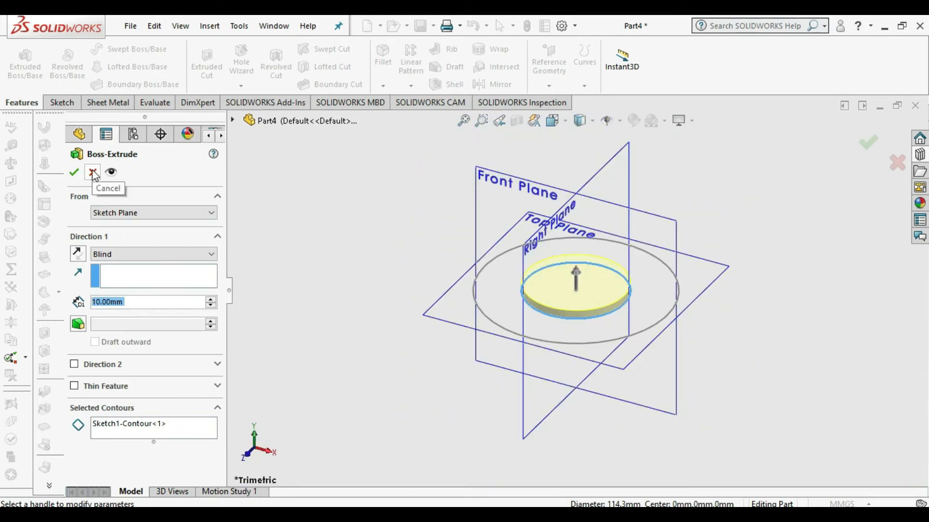
left_click(182, 430)
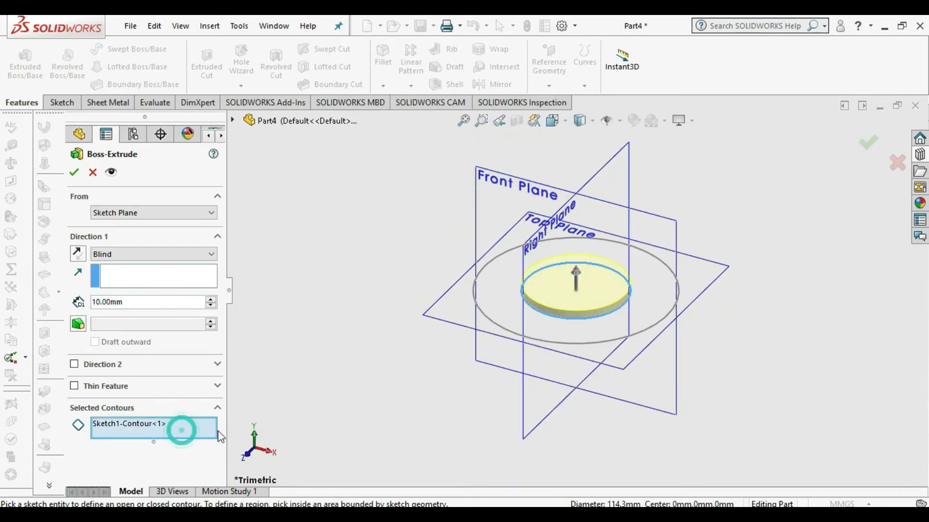
left_click(552, 343)
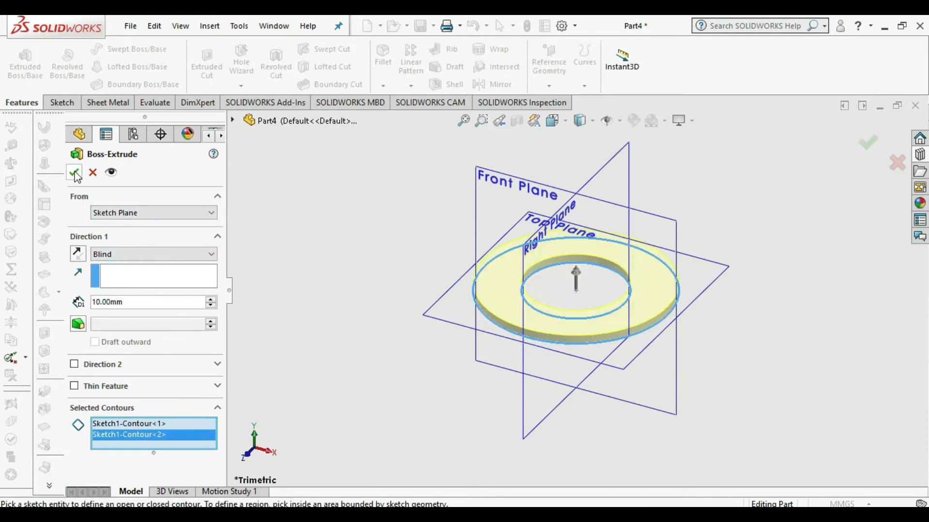
left_click(78, 254)
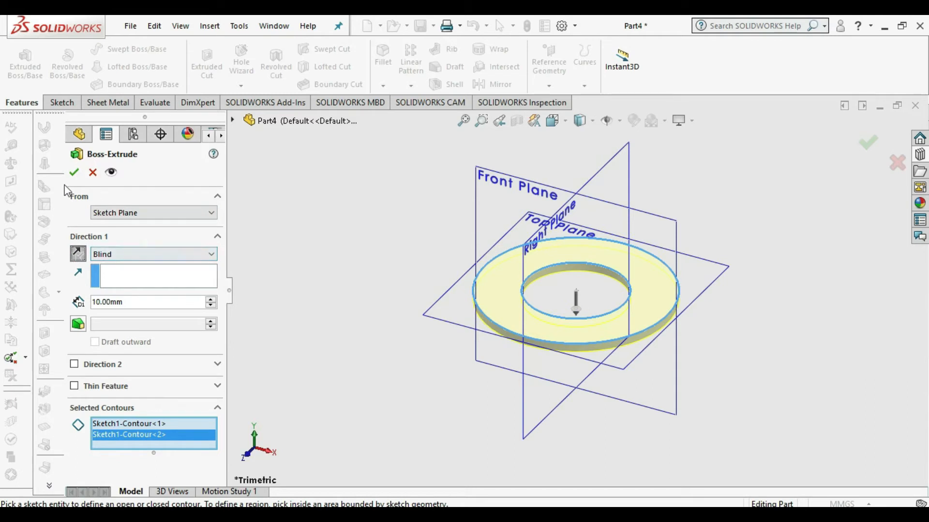
left_click(71, 171)
left_click(405, 307)
- Start a sketch on the ring's upper face and draw a construction circle about 163 mm in diameter centred on the origin
right_click(619, 245)
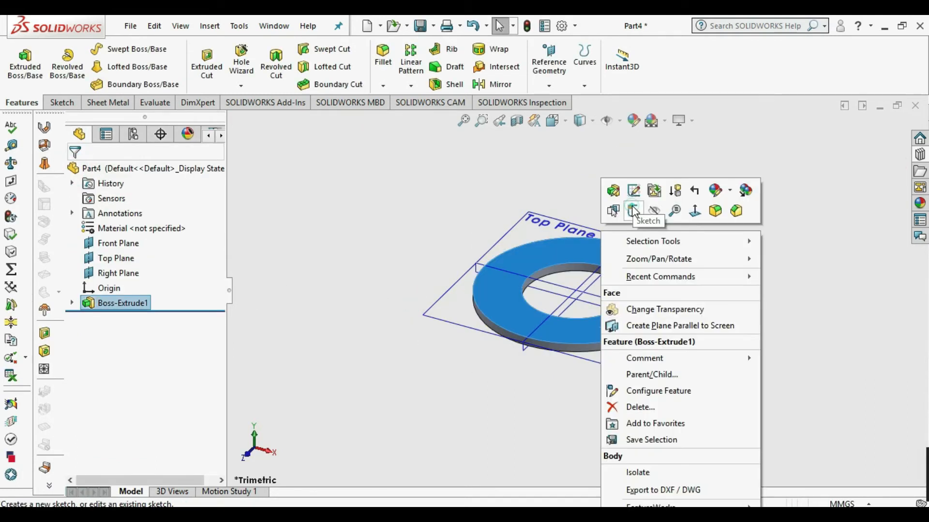
left_click(628, 203)
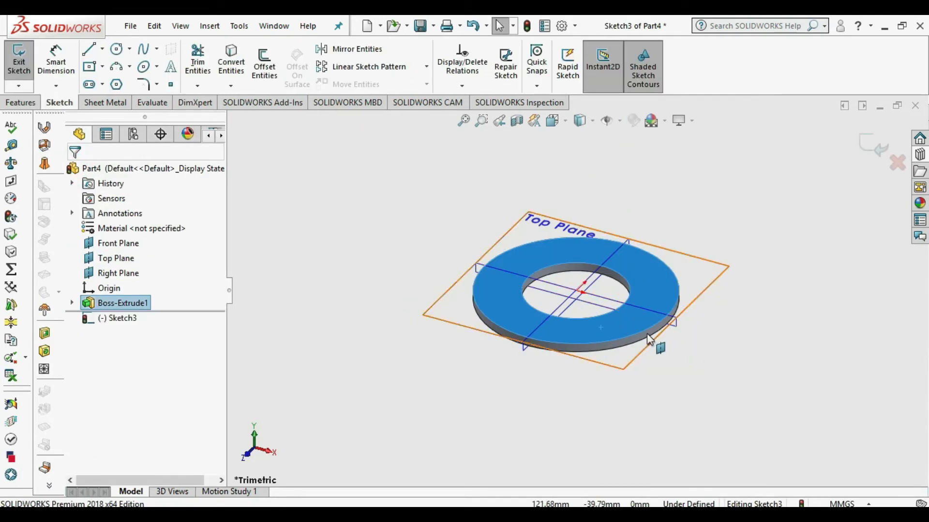
key("ctrl+8")
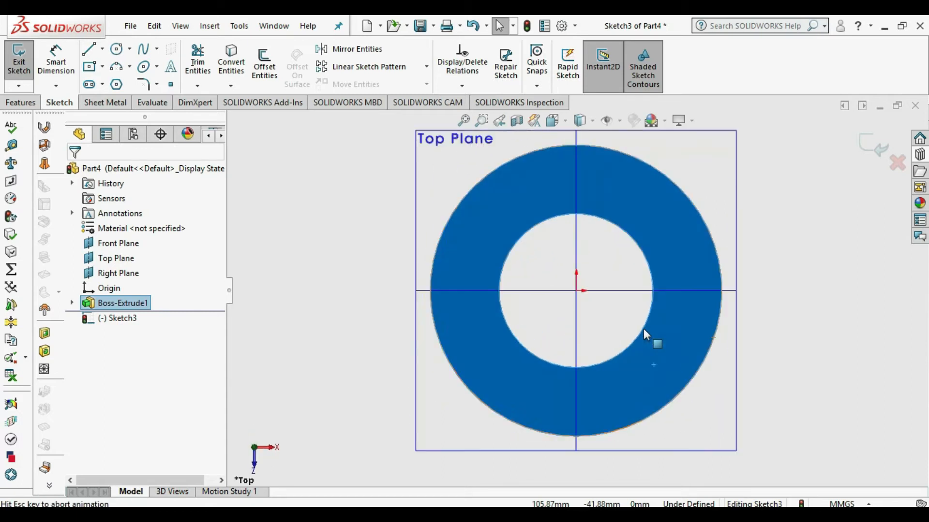
left_click(119, 50)
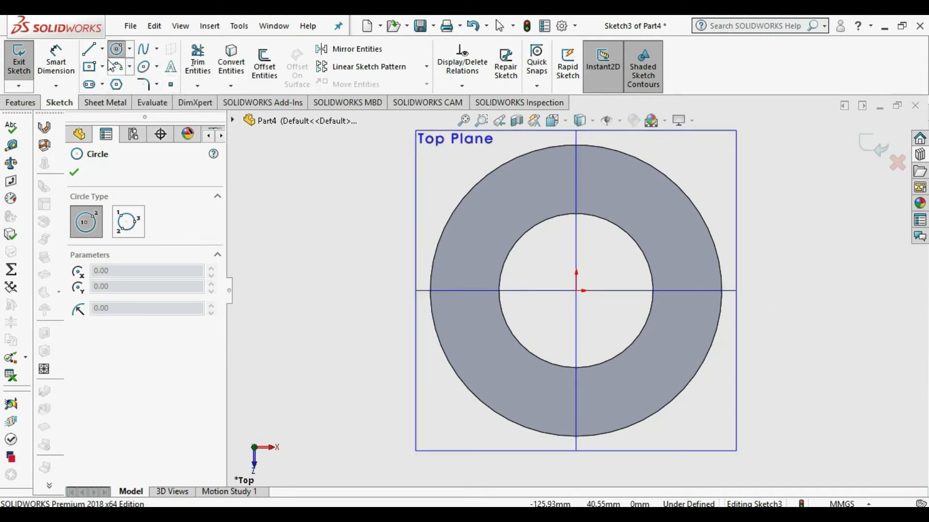
left_click(129, 48)
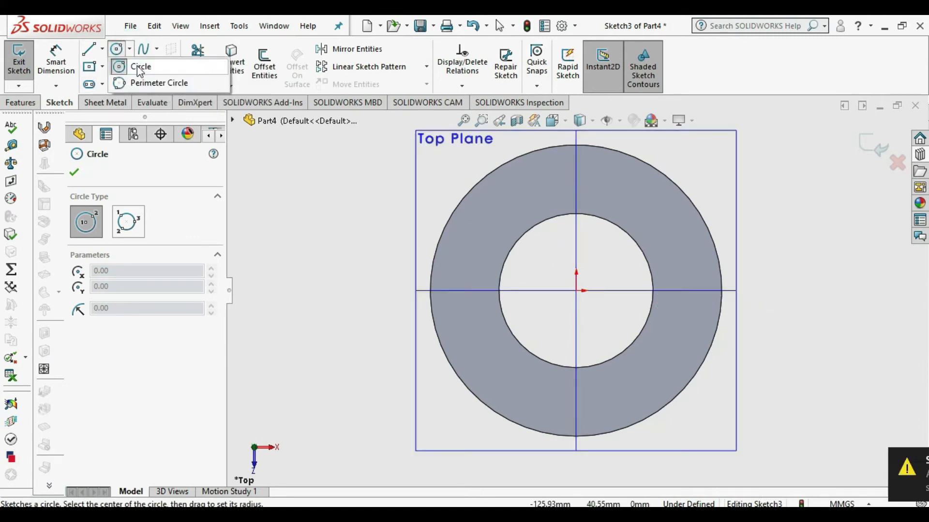
left_click(140, 71)
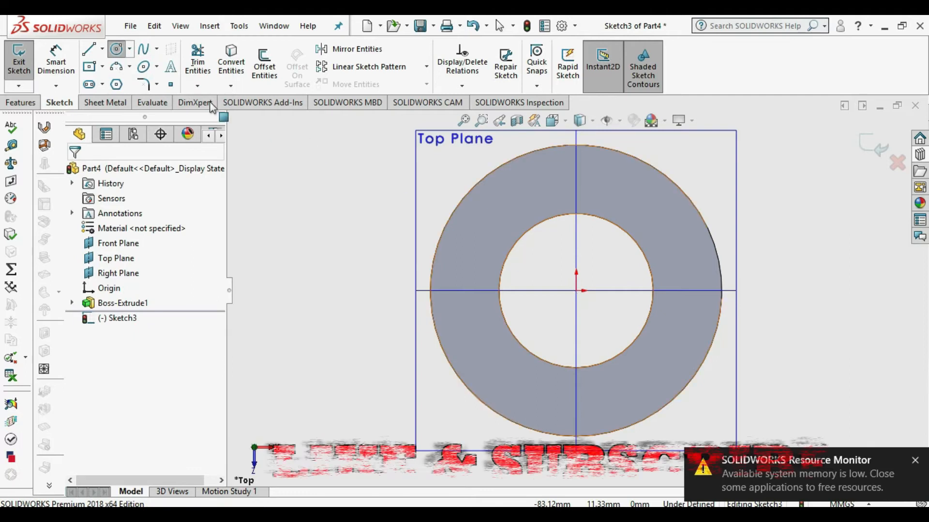
left_click(116, 49)
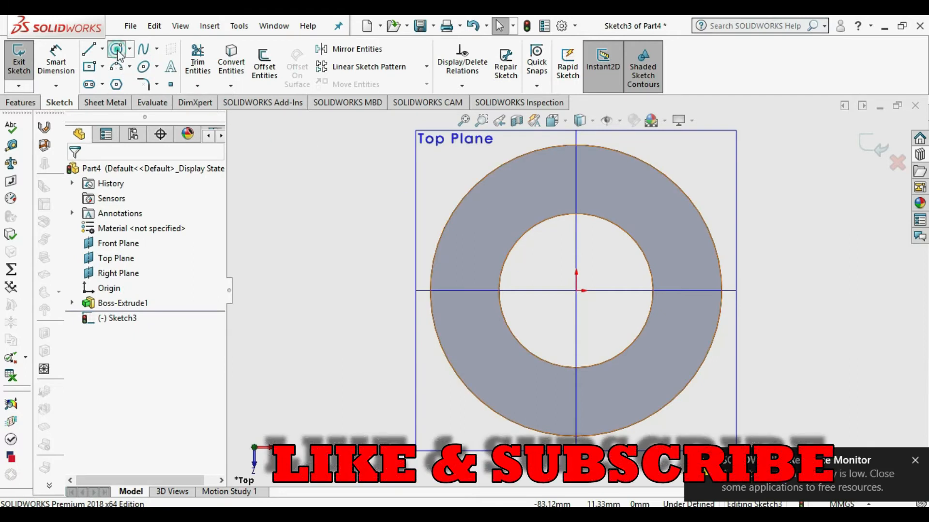
left_click(575, 291)
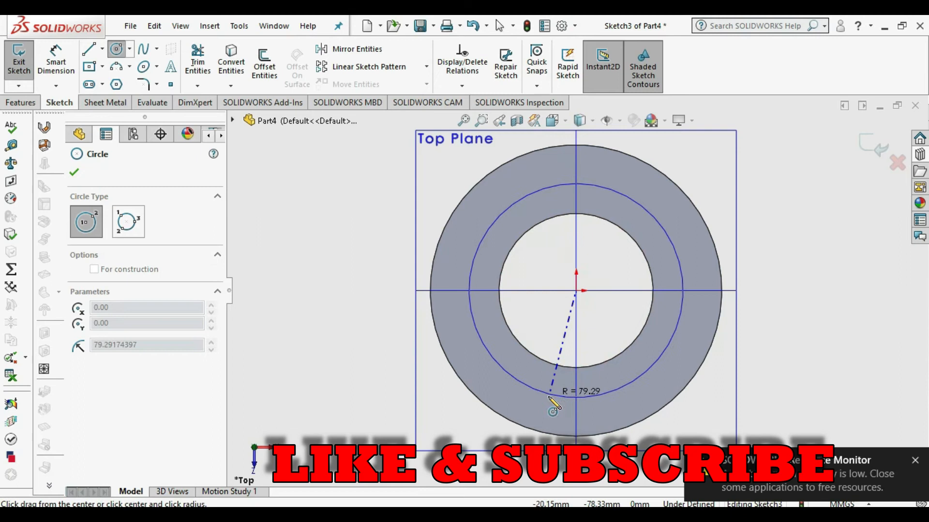
left_click(549, 400)
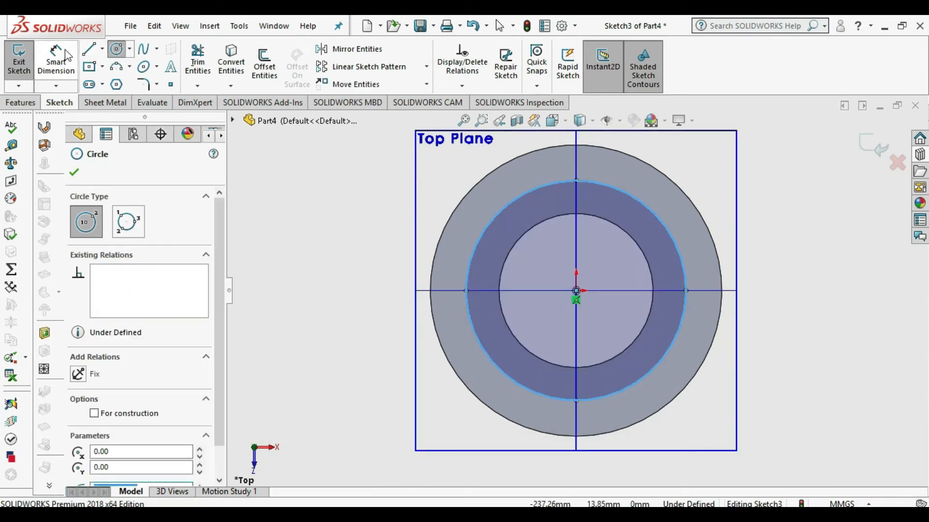
left_click(121, 414)
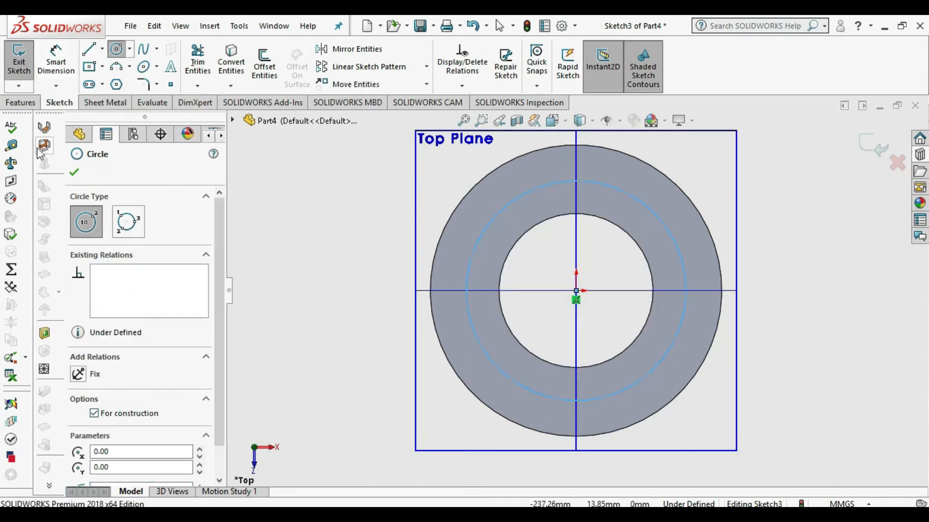
left_click(74, 172)
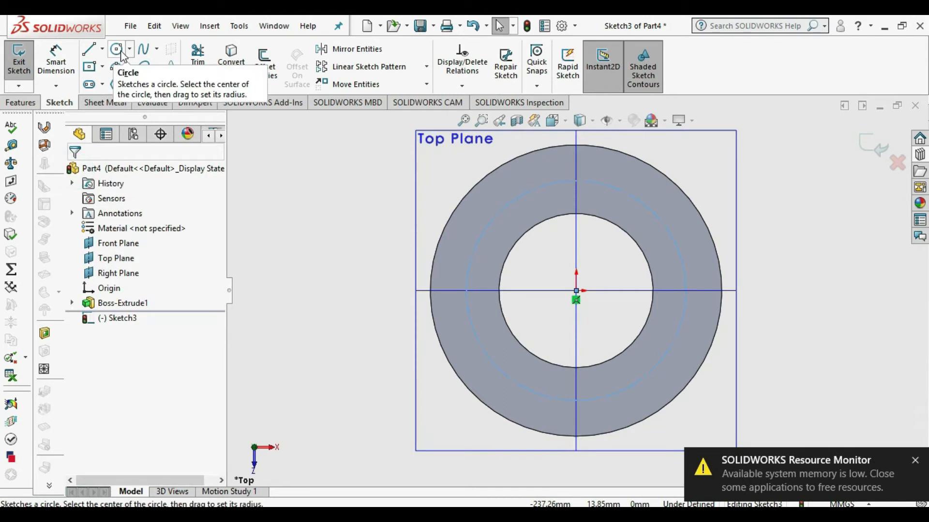
- Dimension the construction circle's diameter and set it to 177.8 mm
left_click(56, 60)
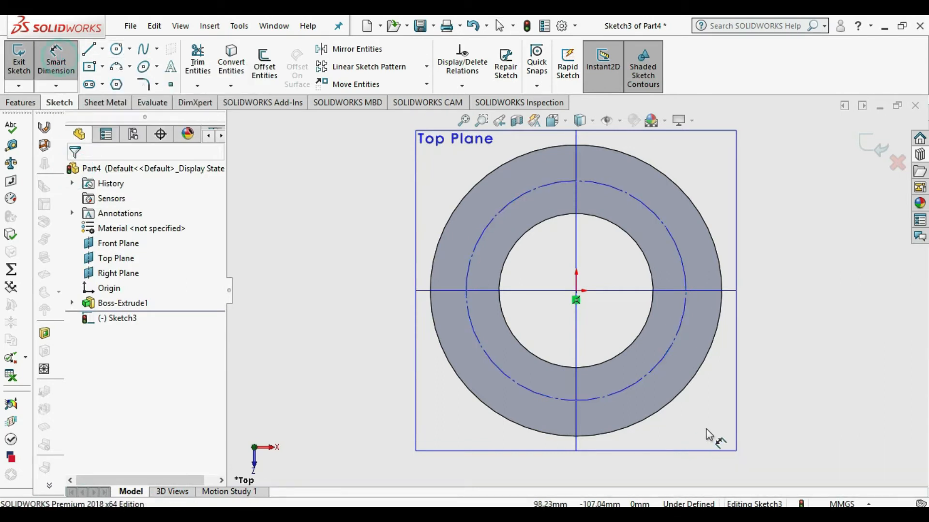
left_click(668, 358)
left_click(805, 423)
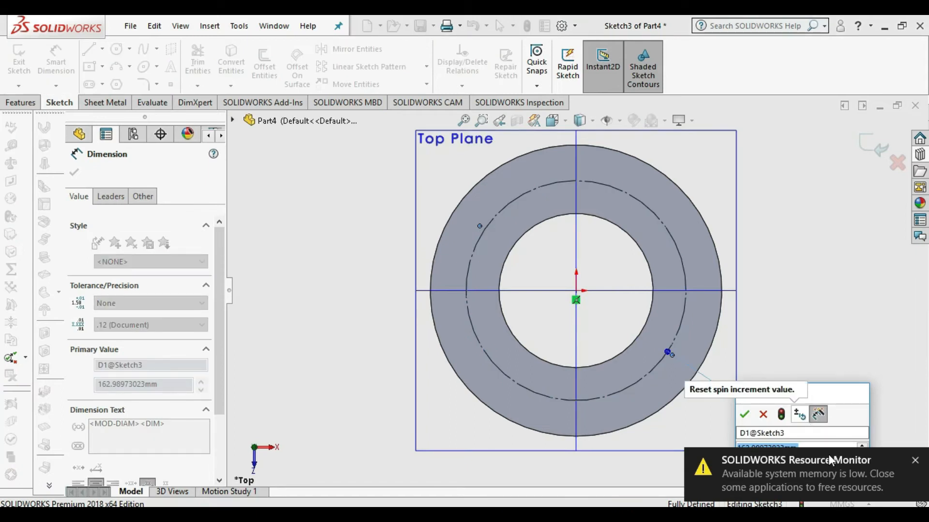
left_click(914, 461)
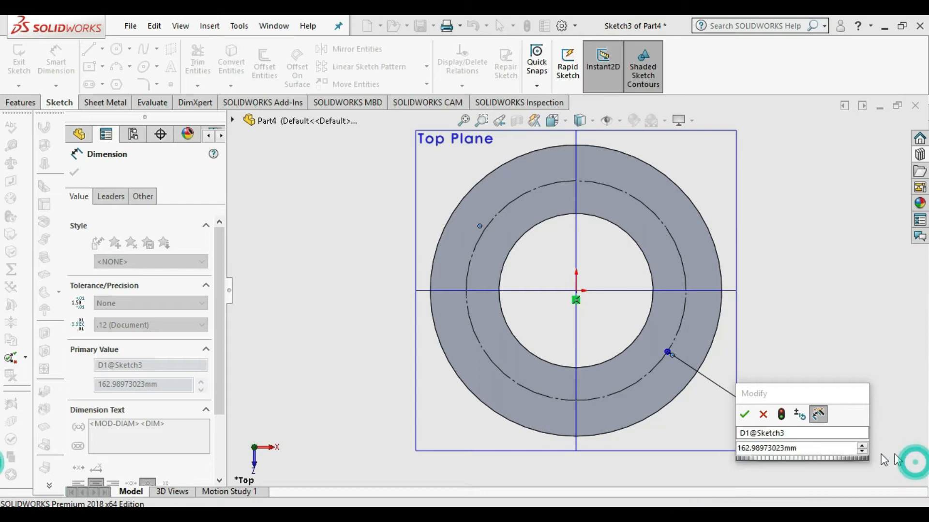
double_click(812, 450)
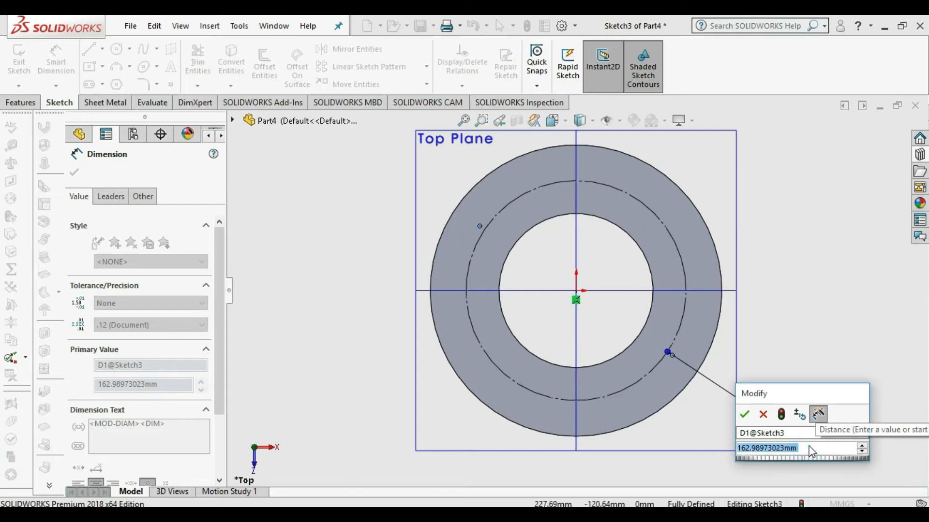
type("177.")
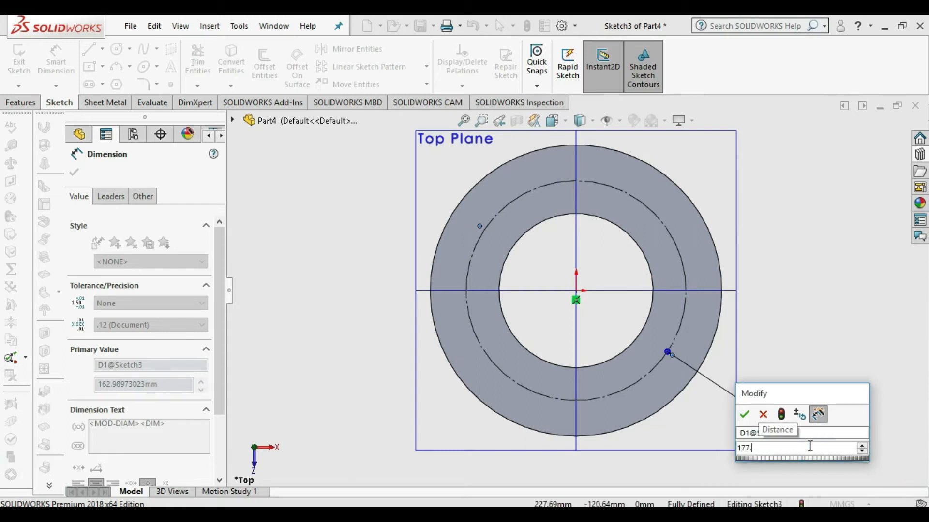
type("8")
key("Return")
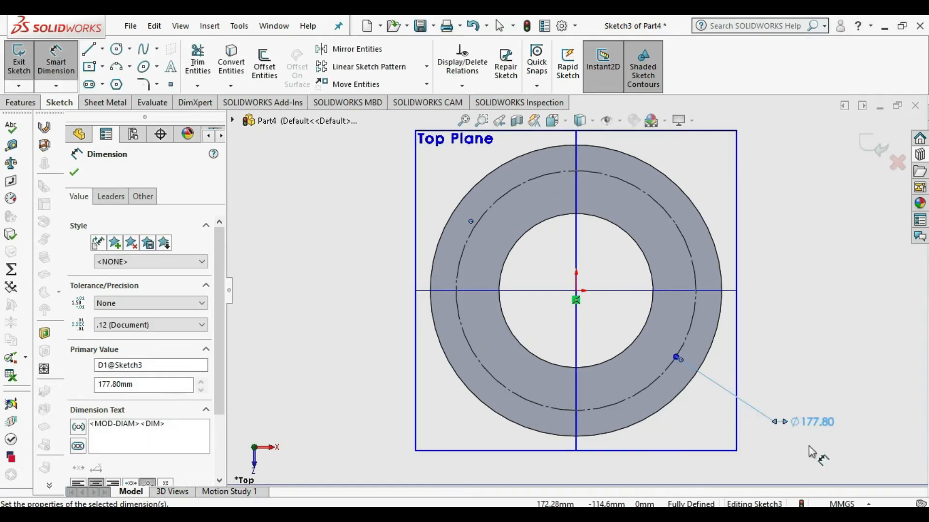
- Draw a bolt hole circle about 33 mm in diameter, centred on the pitch circle and horizontally aligned with the origin on its right side
left_click(117, 51)
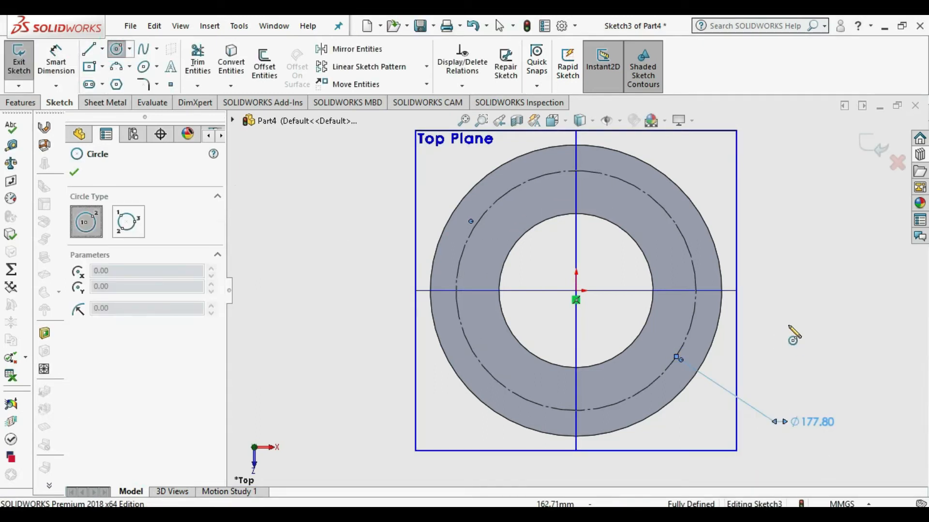
left_click(695, 290)
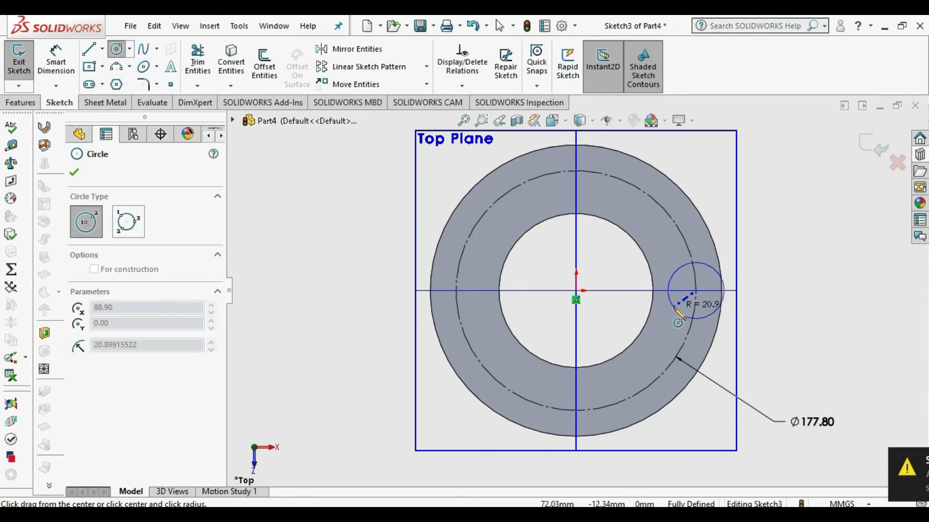
left_click(680, 309)
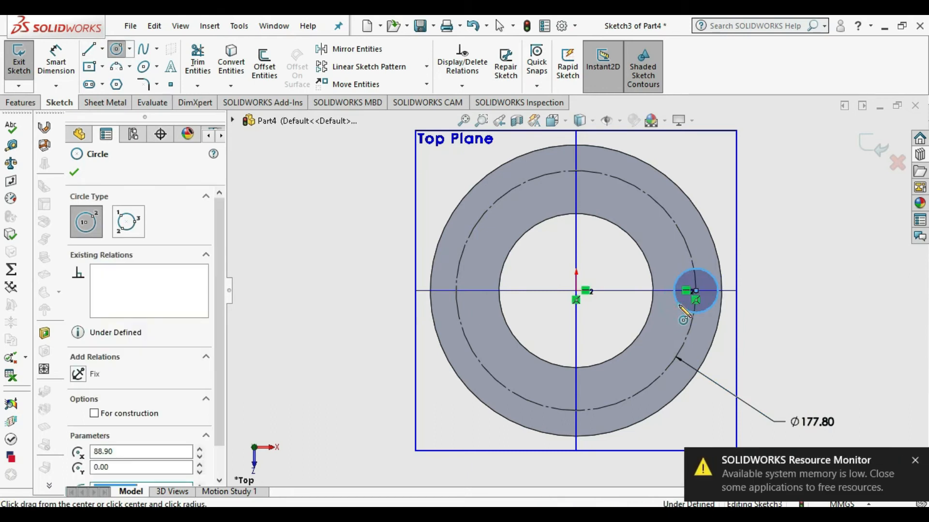
- Dimension the bolt hole circle on the pitch circle and set its diameter to 12 mm
left_click(65, 57)
left_click(706, 310)
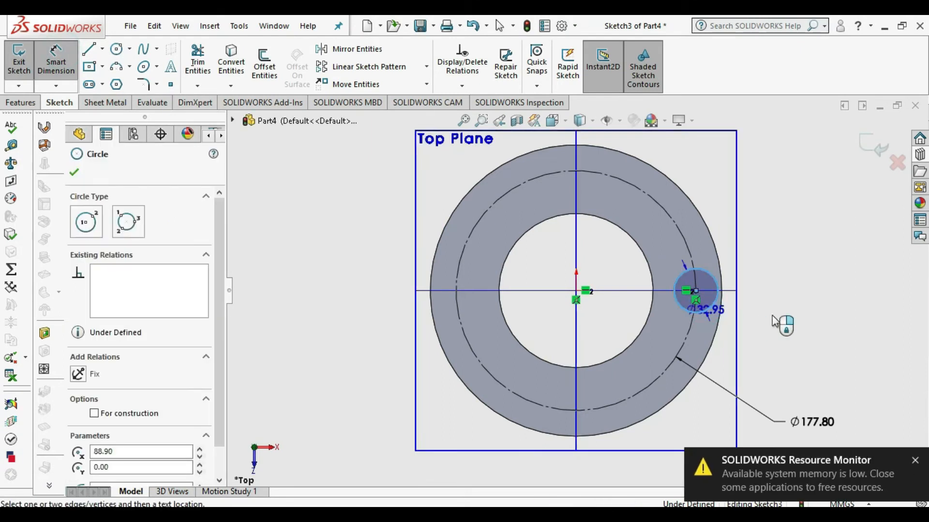
left_click(774, 323)
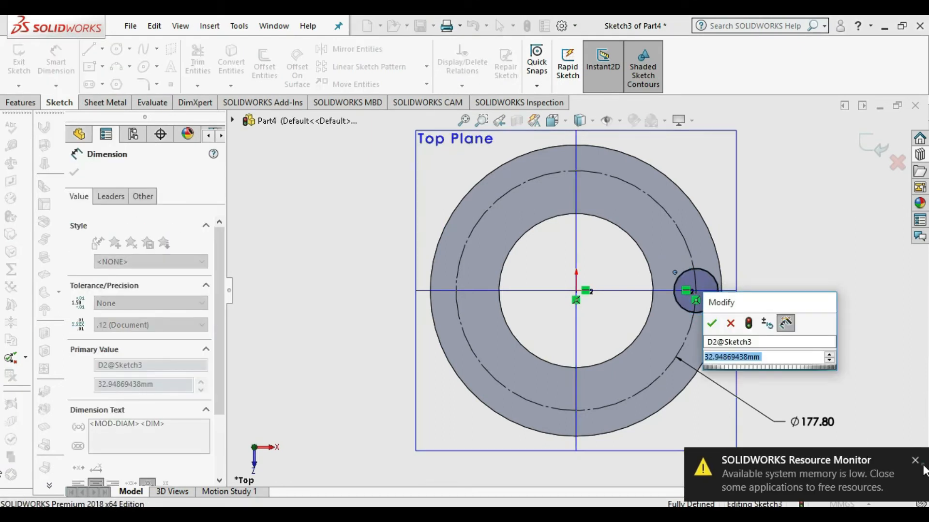
left_click(916, 461)
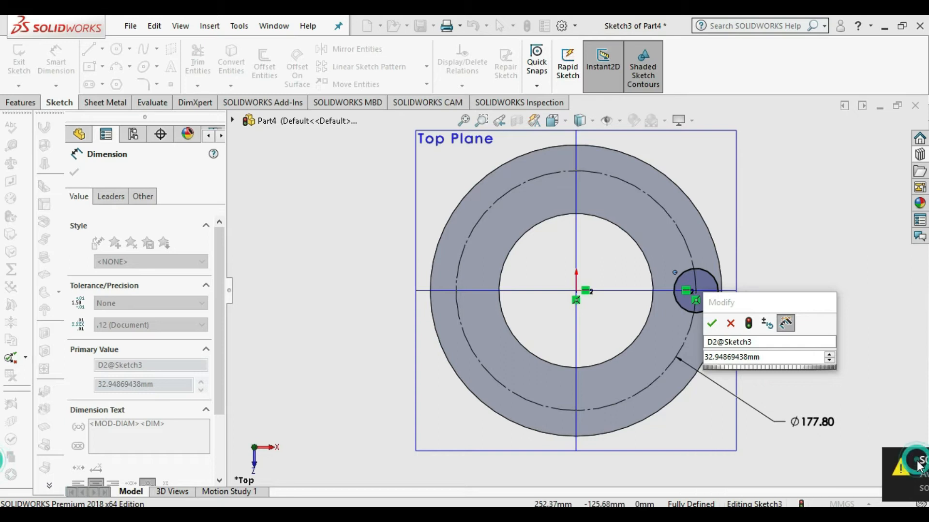
left_click(770, 357)
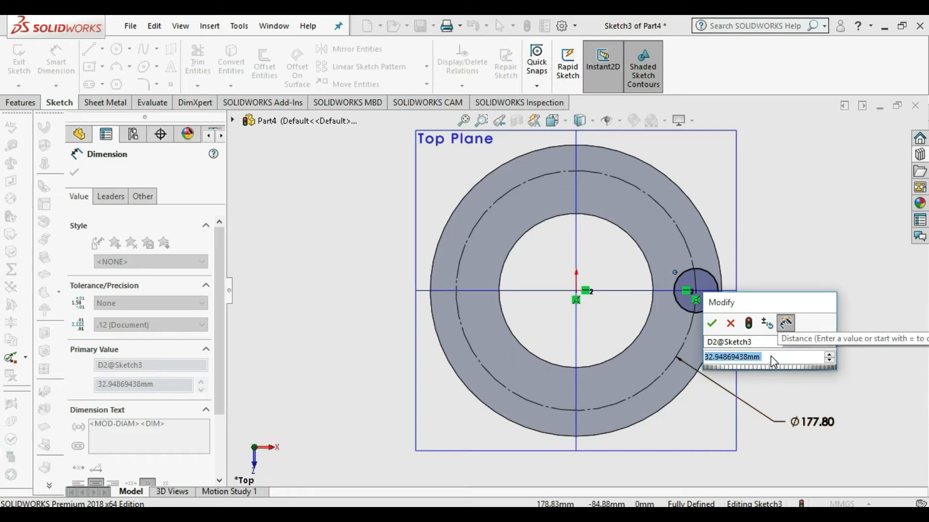
type("12")
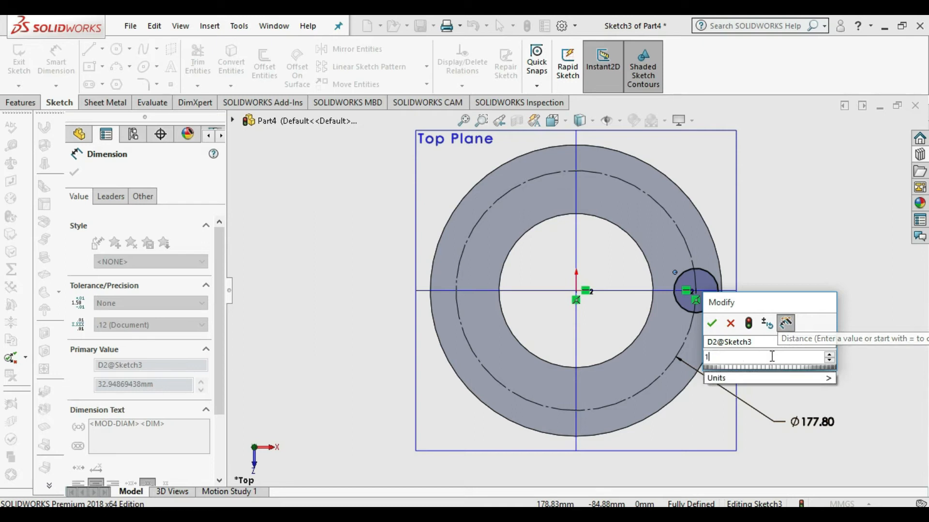
key("Return")
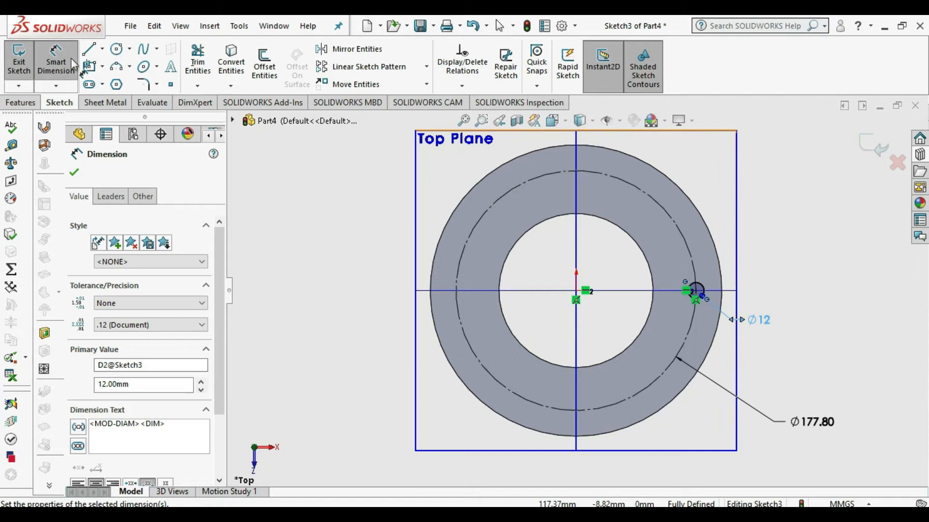
- Pattern the 12 mm bolt hole circle circularly about the origin with 8 equally spaced instances over 360 degrees
left_click(426, 66)
left_click(390, 100)
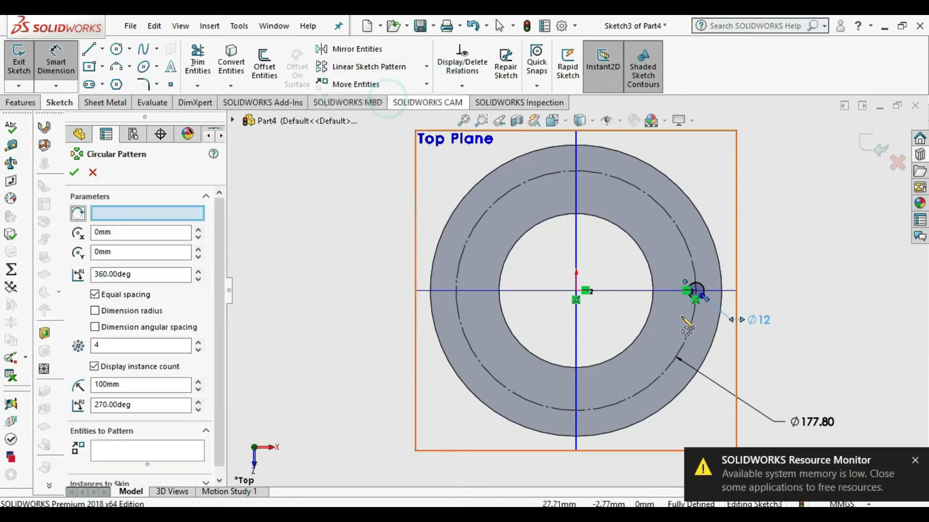
left_click(916, 462)
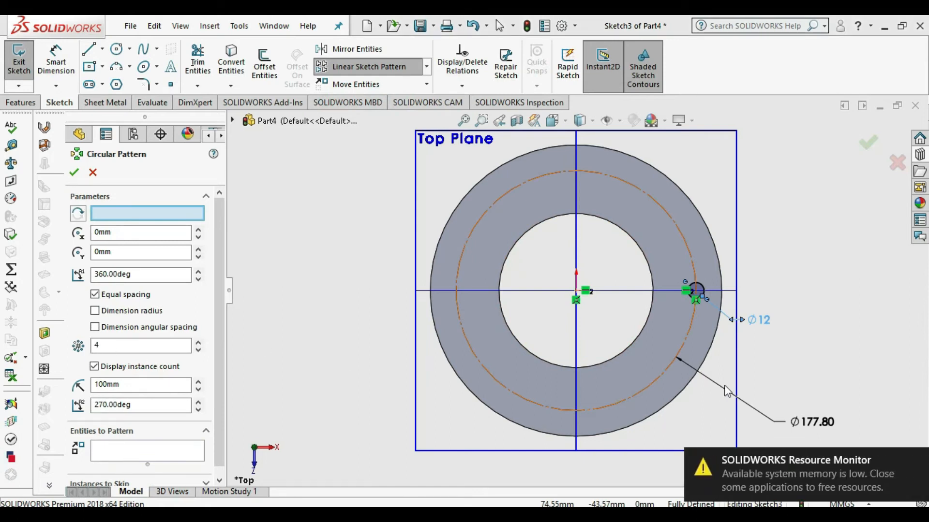
left_click(451, 365)
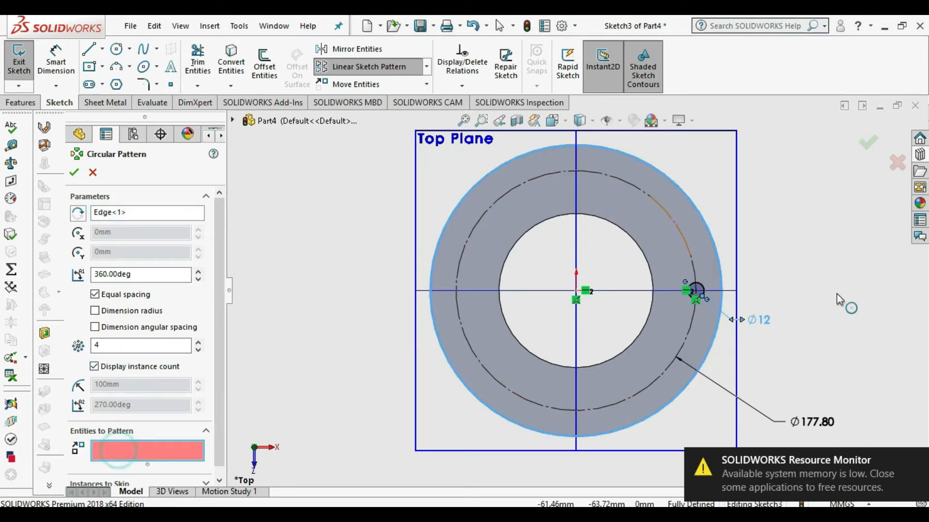
left_click(705, 287)
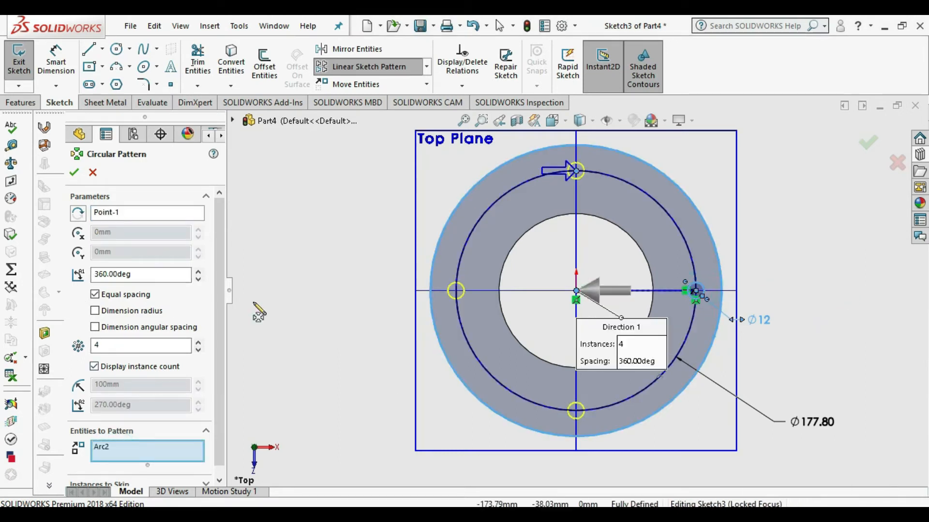
double_click(99, 345)
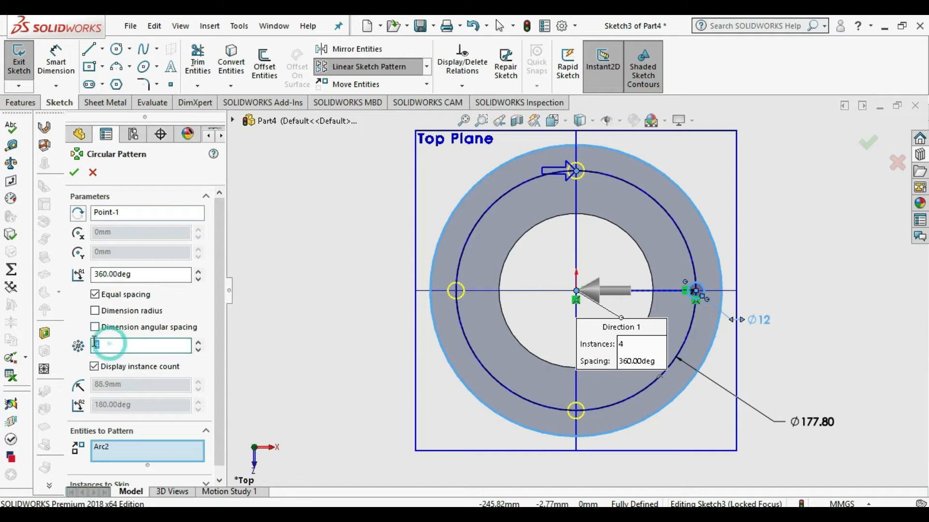
type("8")
left_click(75, 173)
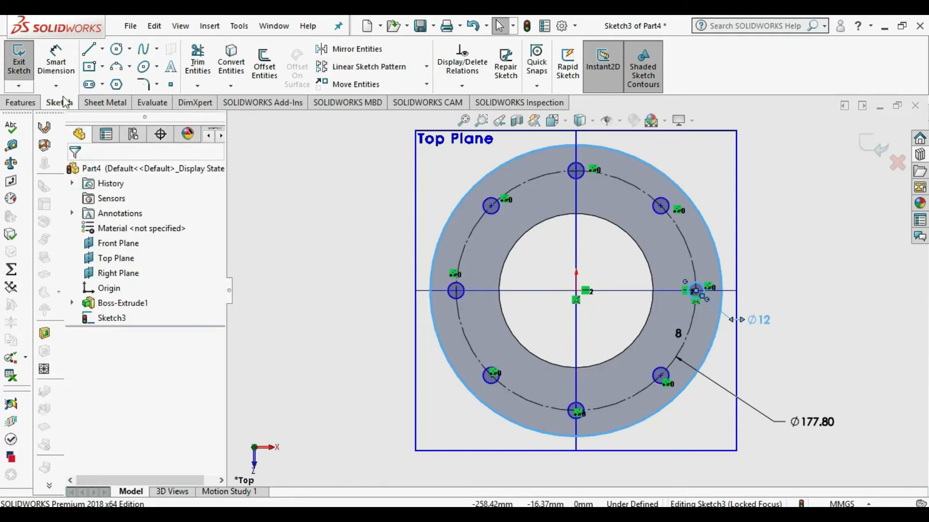
- Finish the sketch and cut the eight bolt holes through the ring with an extruded cut set to Through All
left_click(18, 58)
left_click(213, 63)
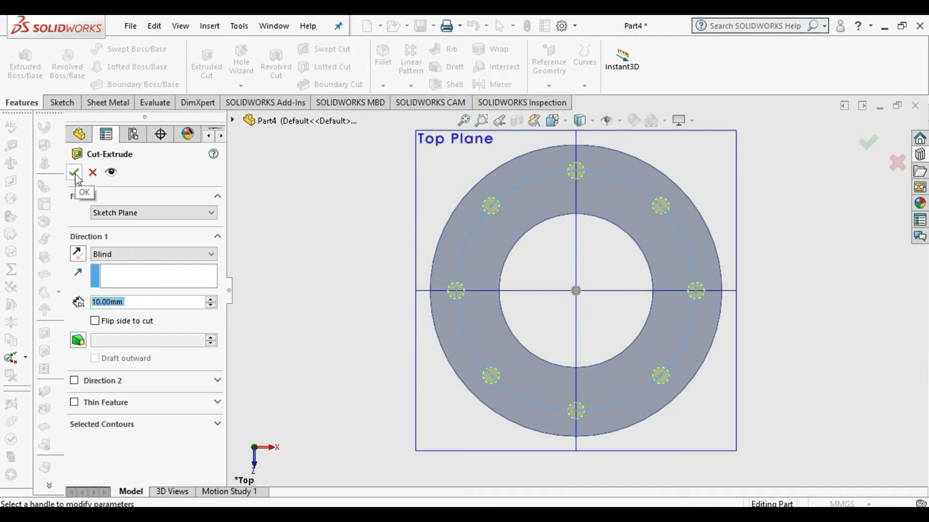
left_click(132, 254)
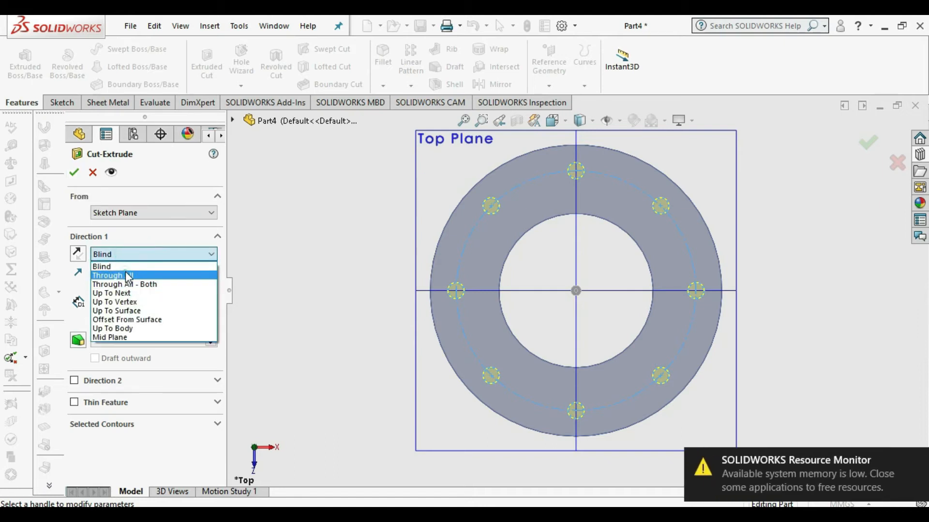
left_click(129, 275)
left_click(74, 172)
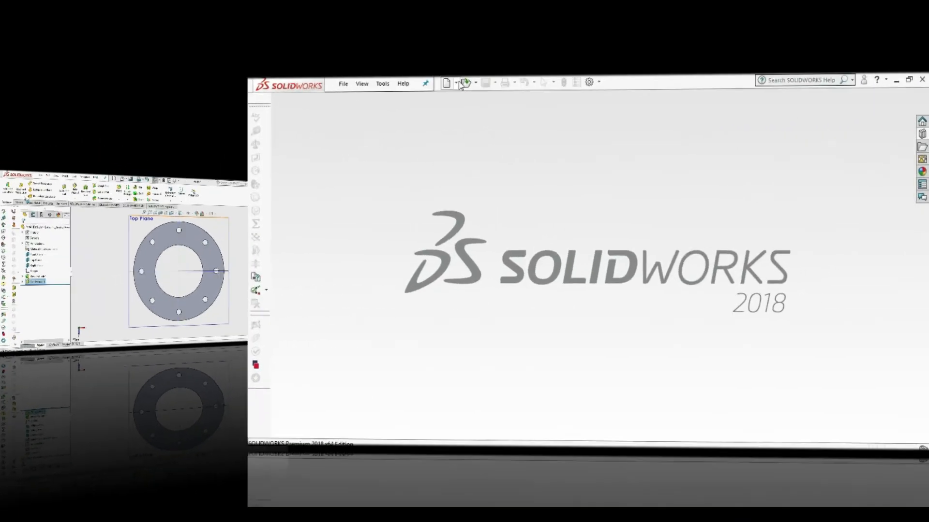
- Create a new document from the Assembly template
left_click(285, 29)
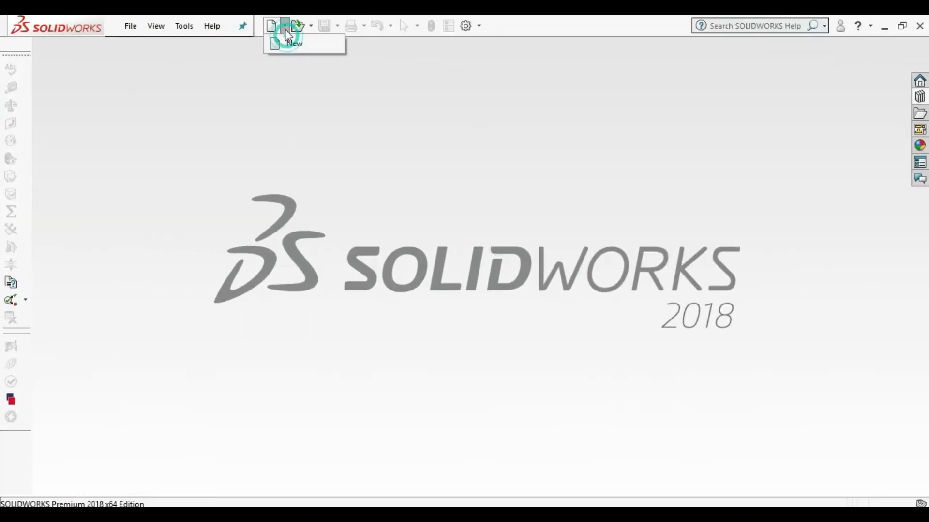
left_click(286, 41)
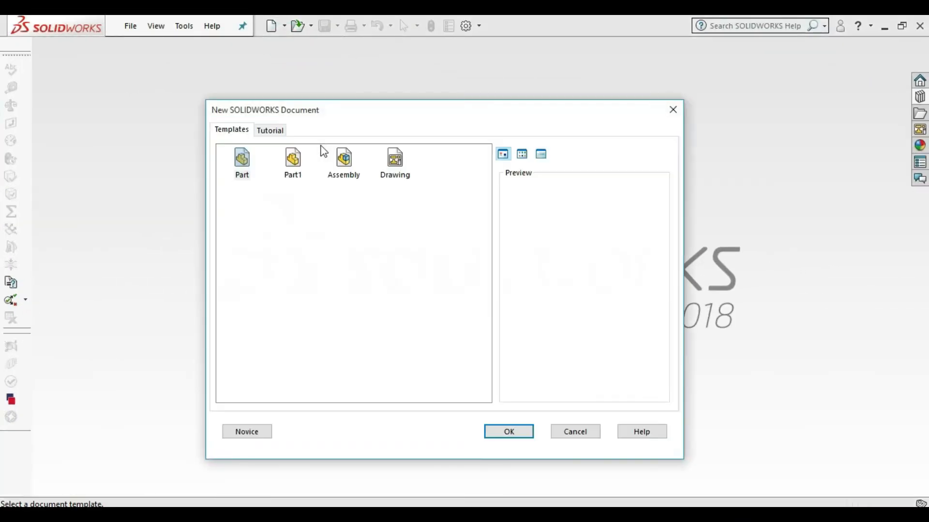
double_click(350, 161)
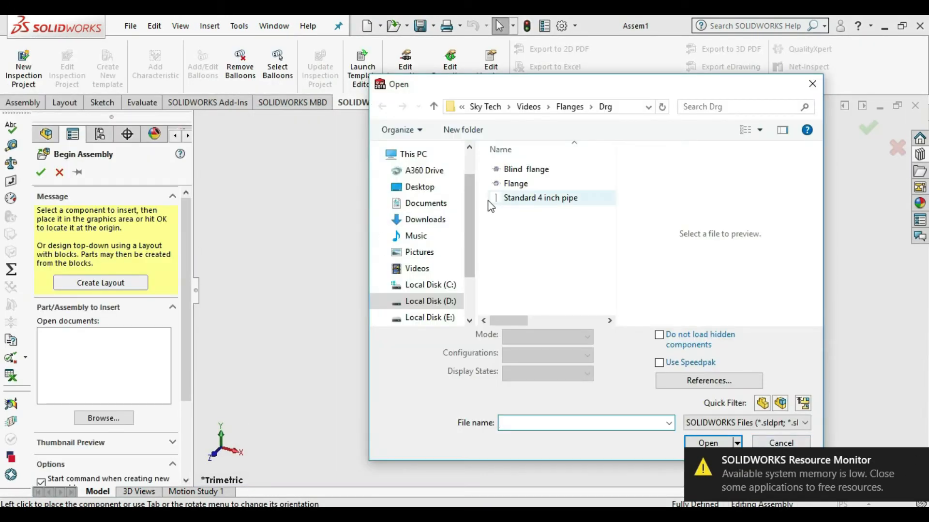
- Place the Standard 4 inch pipe as the first component and set the assembly's unit system to MMGS
left_click(515, 198)
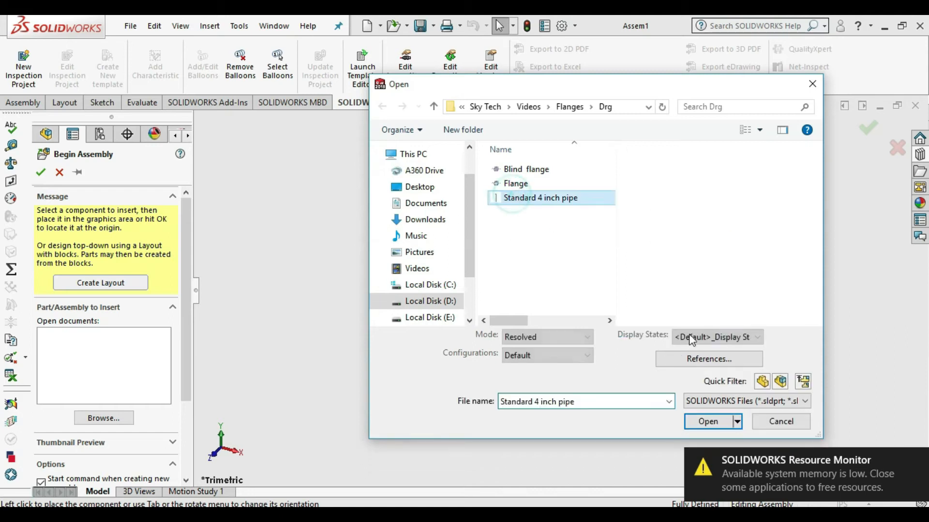
left_click(701, 420)
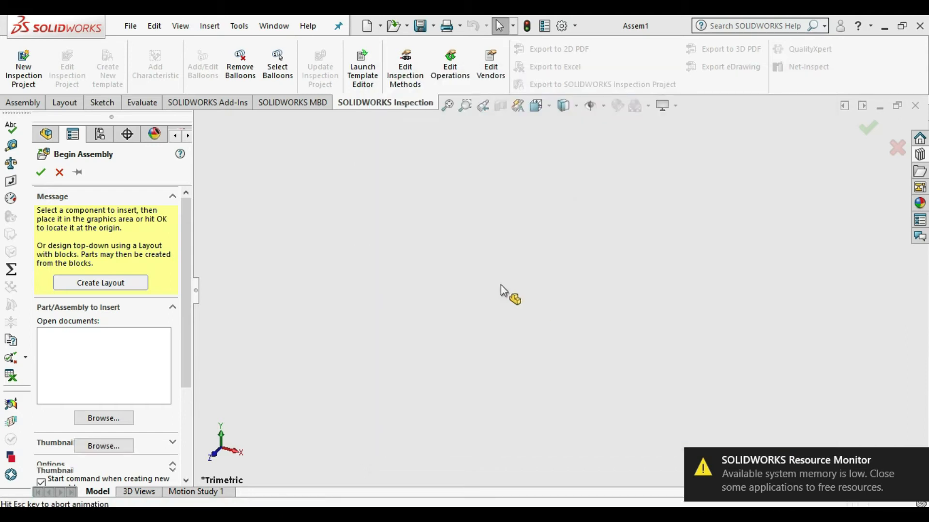
left_click(504, 353)
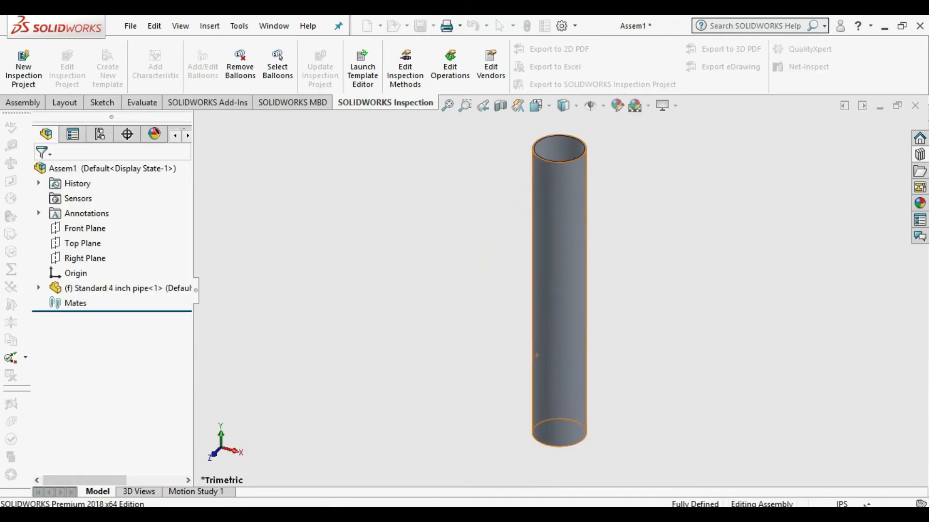
left_click(841, 504)
left_click(838, 449)
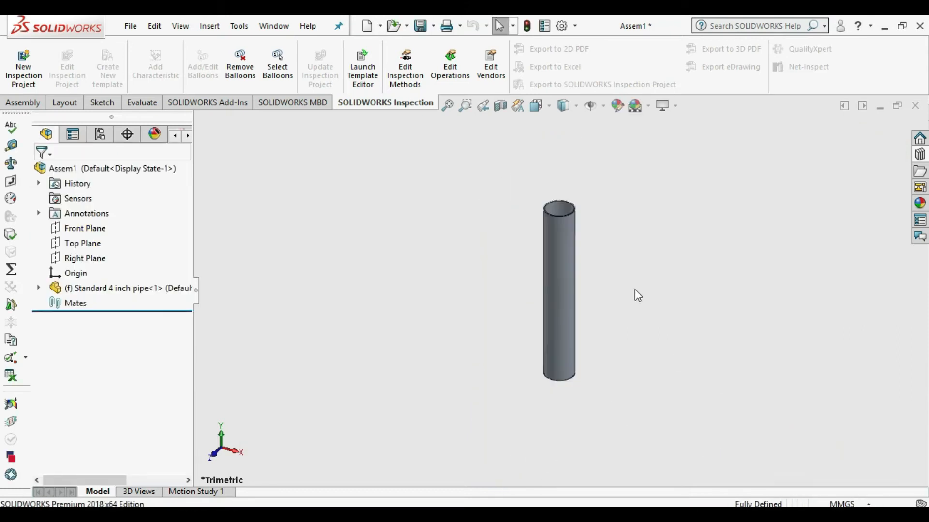
- Insert the Flange part into the assembly and place it near the pipe's upper end
scroll(572, 198, "down", 4)
middle_click_drag(590, 228, 601, 373)
scroll(561, 265, "down", 2)
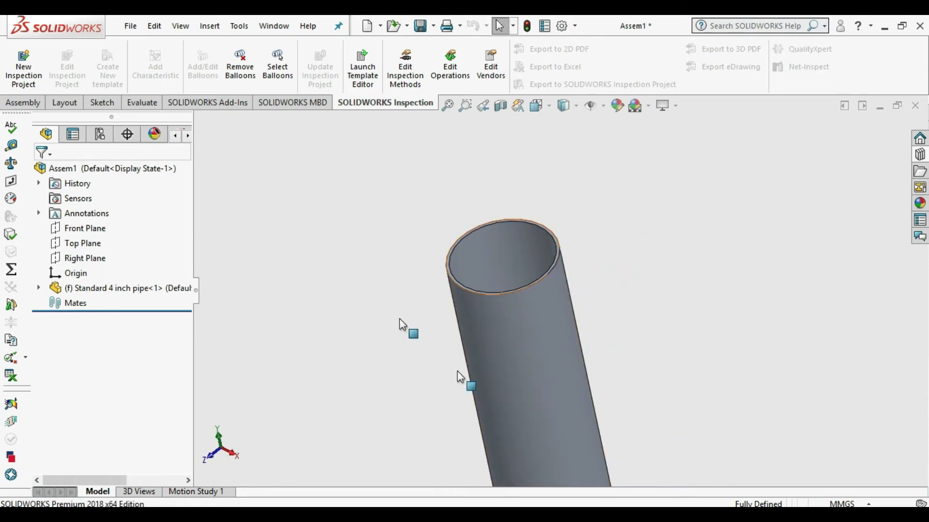
left_click(350, 237)
middle_click_drag(530, 217, 608, 263)
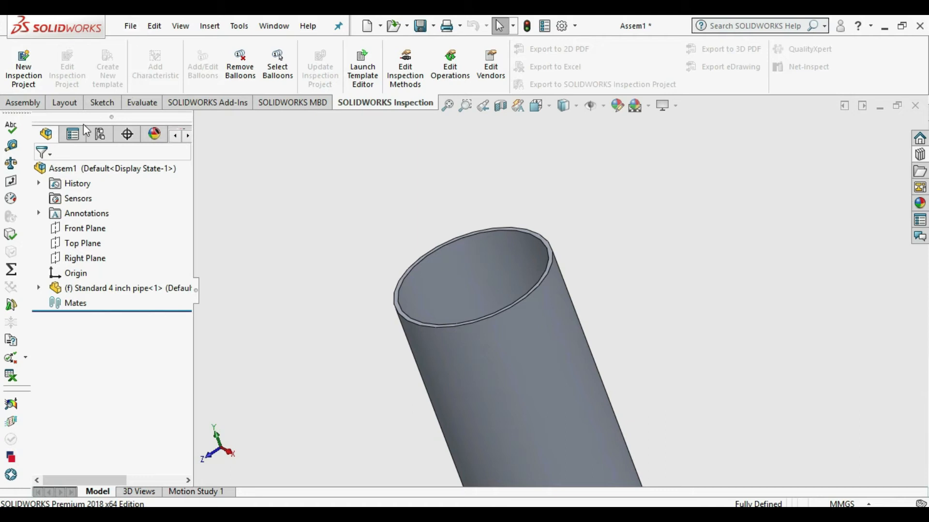
left_click(22, 103)
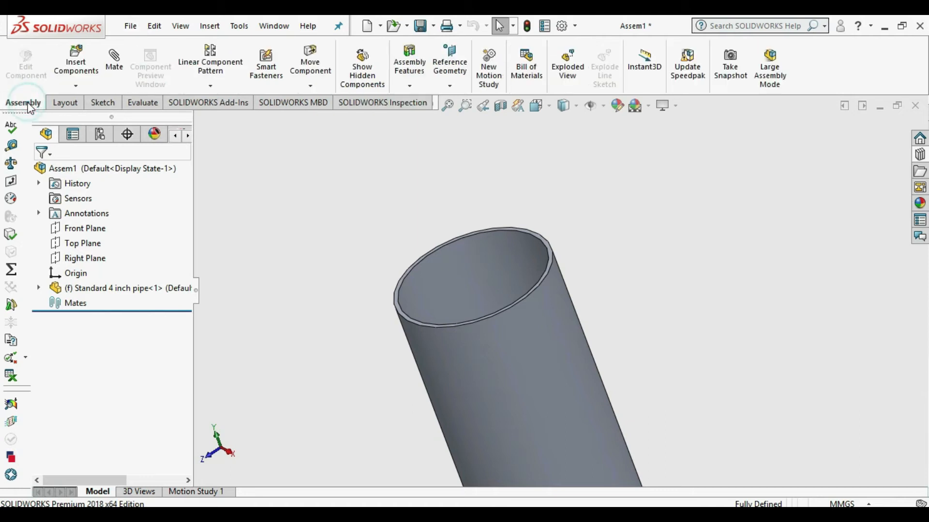
left_click(76, 61)
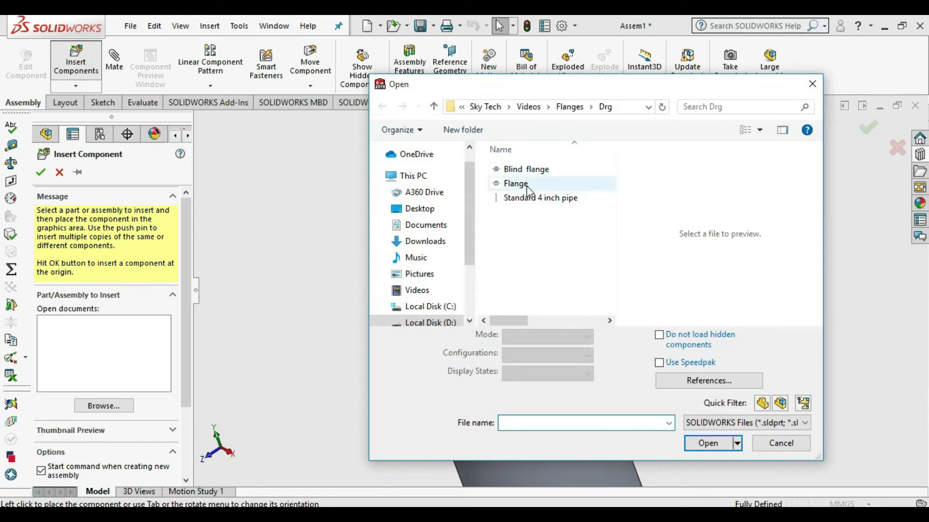
left_click(532, 183)
left_click(710, 422)
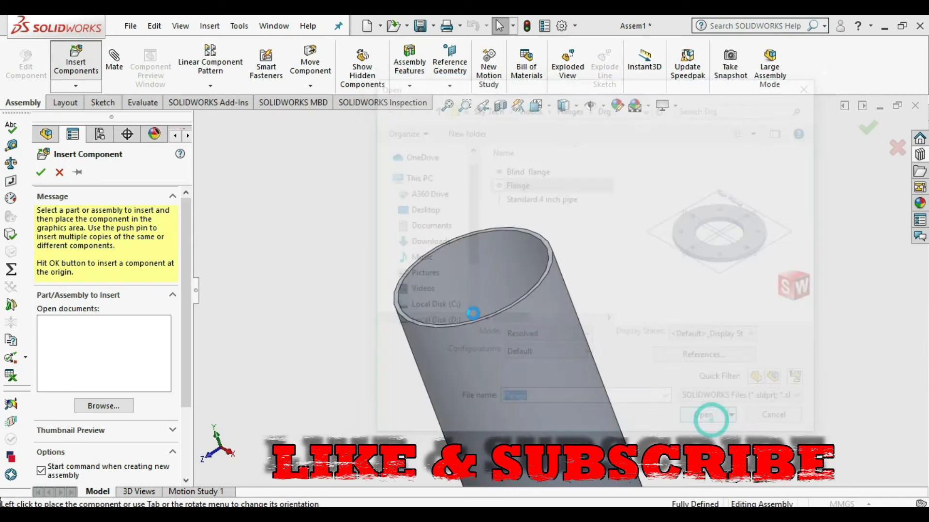
left_click(471, 269)
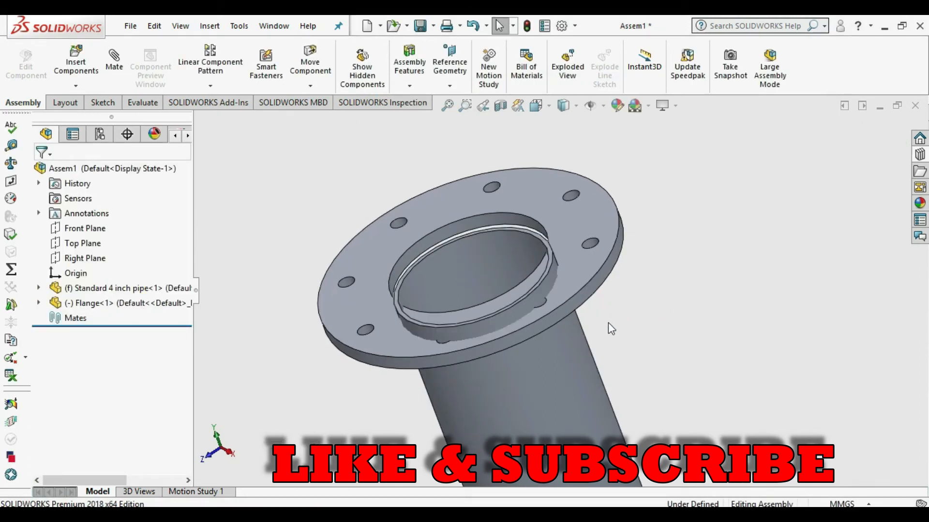
- Move the flange away from the pipe so that it lies free beside the pipe's upper end
scroll(607, 323, "up", 3)
mouse_move(606, 323)
middle_mouse_down()
mouse_move(608, 349)
mouse_move(603, 334)
middle_mouse_up()
left_click(578, 270)
left_click_drag(564, 292, 410, 360)
left_click(684, 307)
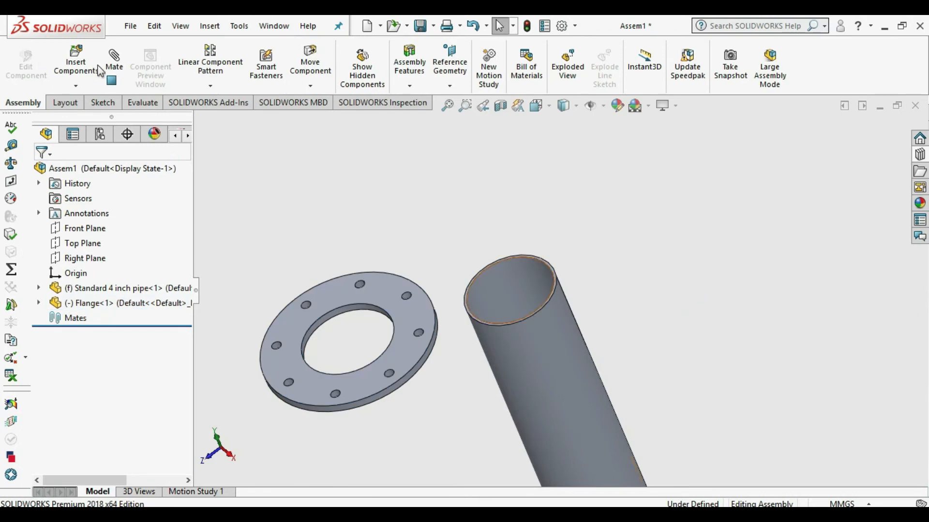
- Add a 4 mm distance mate between the flange's upper face and the pipe's upper end face
left_click(114, 60)
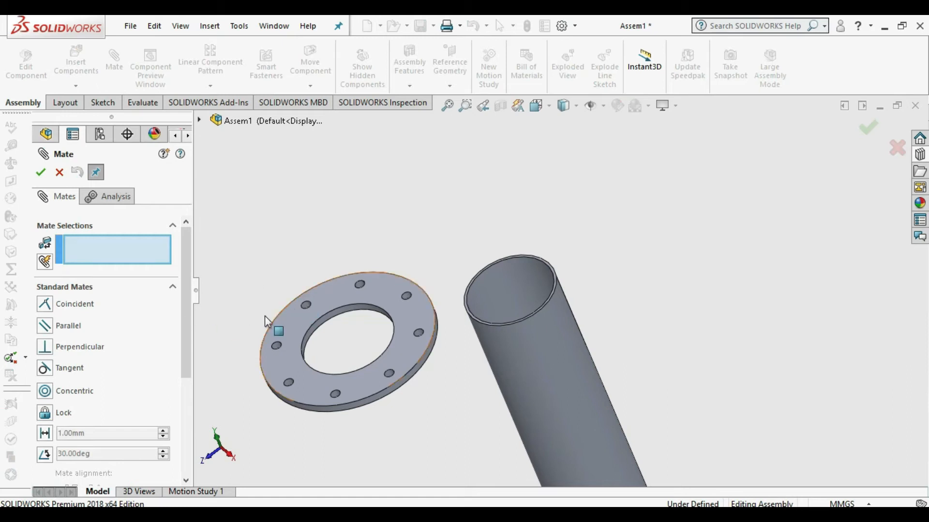
left_click(413, 349)
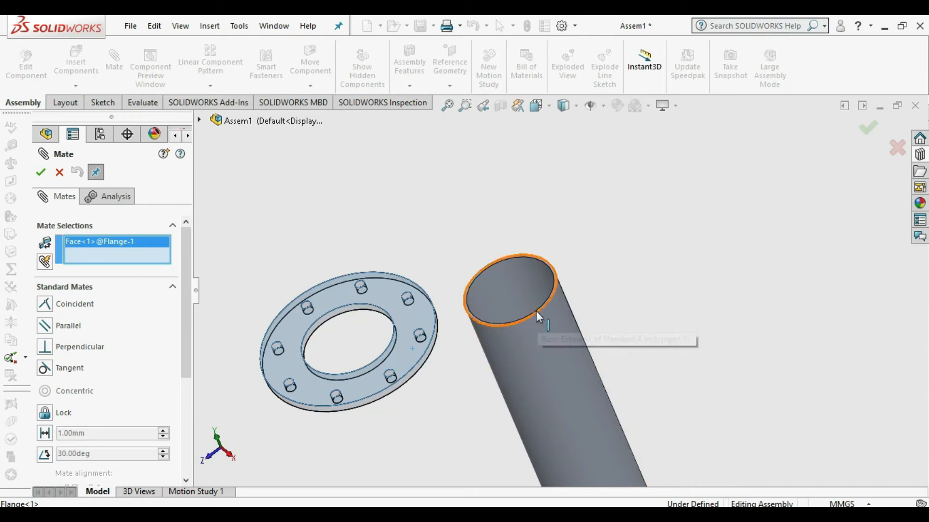
scroll(536, 311, "down", 8)
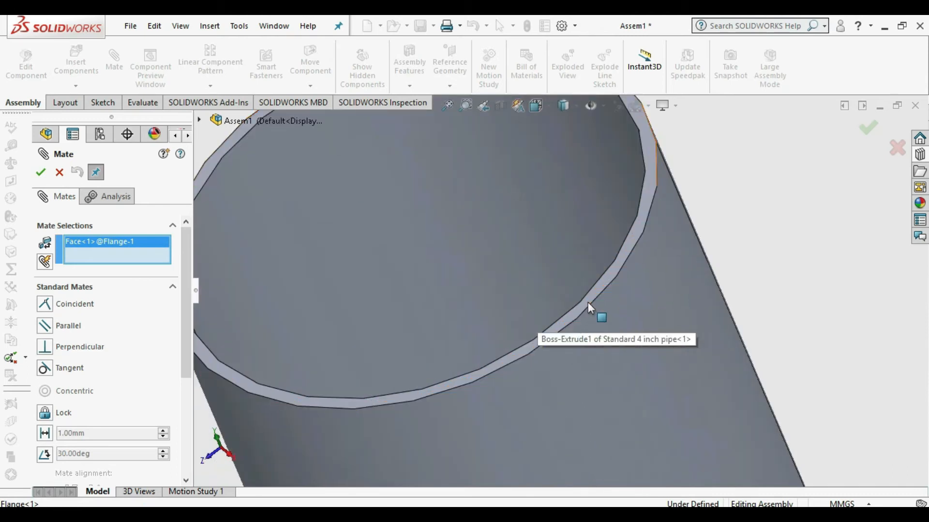
left_click(588, 303)
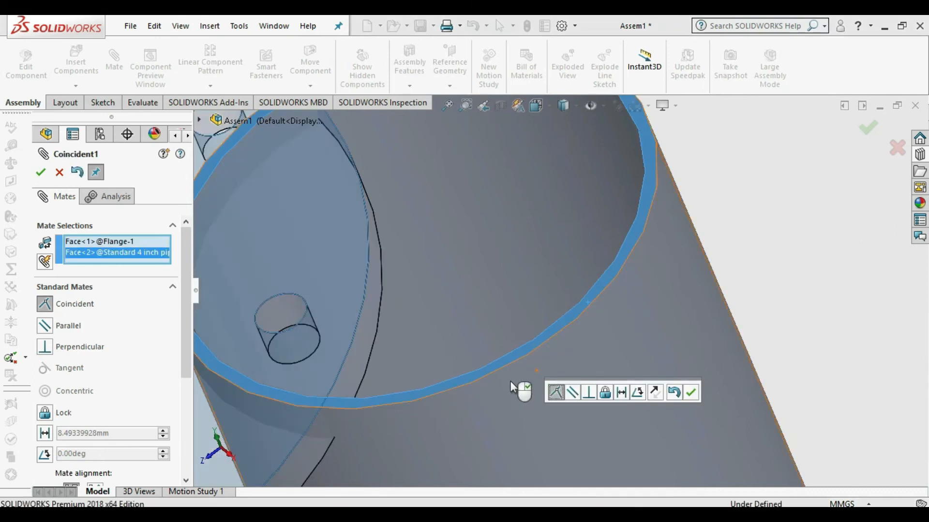
scroll(479, 394, "up", 8)
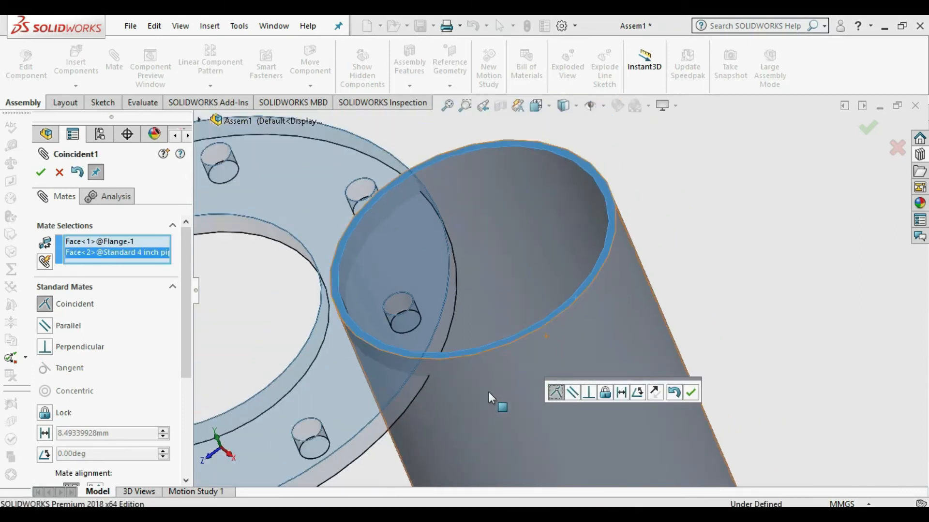
middle_click_drag(533, 338, 533, 272)
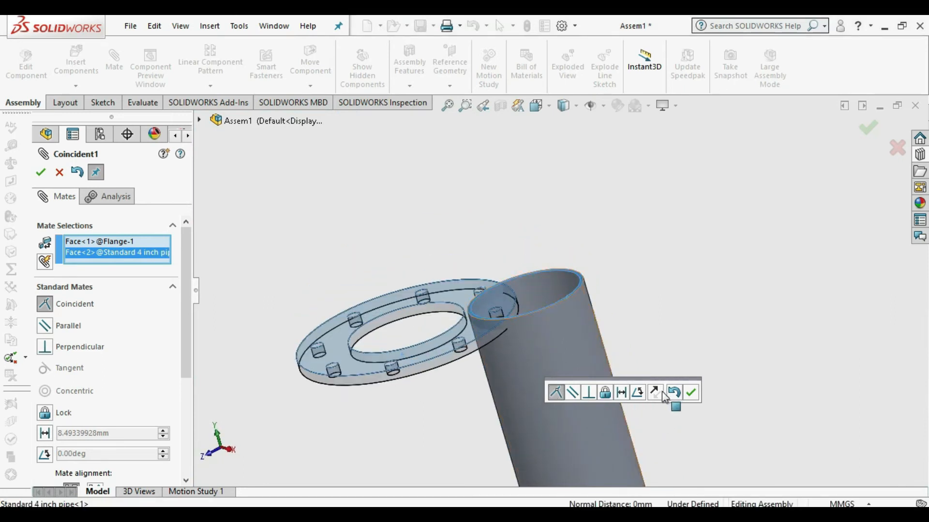
left_click(623, 392)
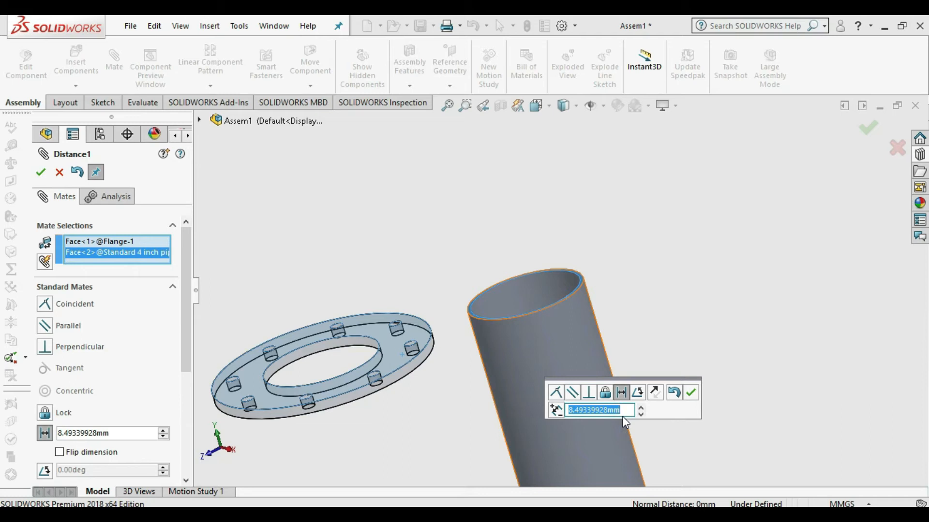
type("5")
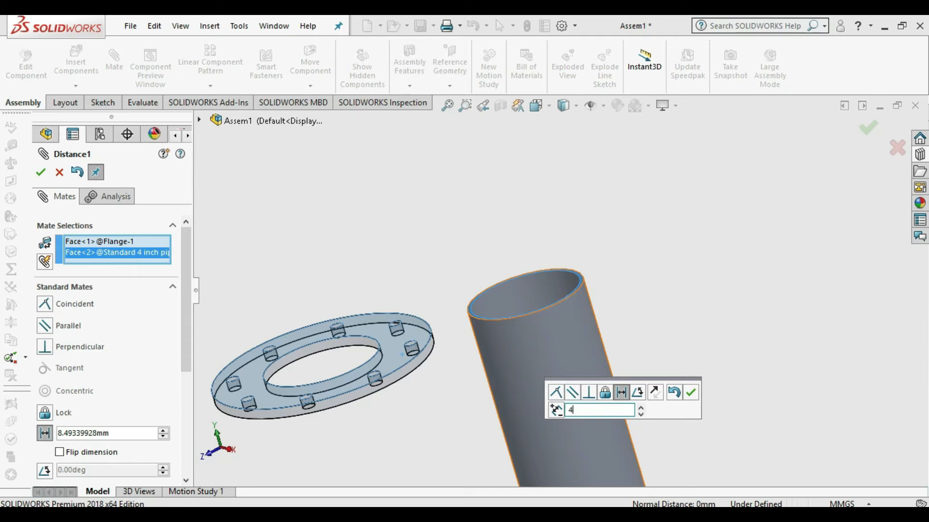
left_click(691, 393)
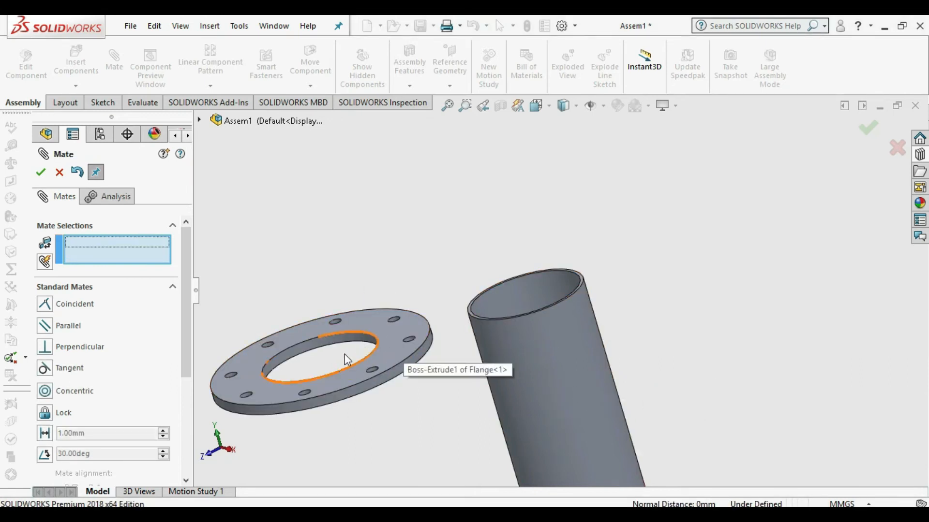
- Mate the flange's bore concentric with the pipe, check that the flange rotates around it, and finish mating
left_click(340, 339)
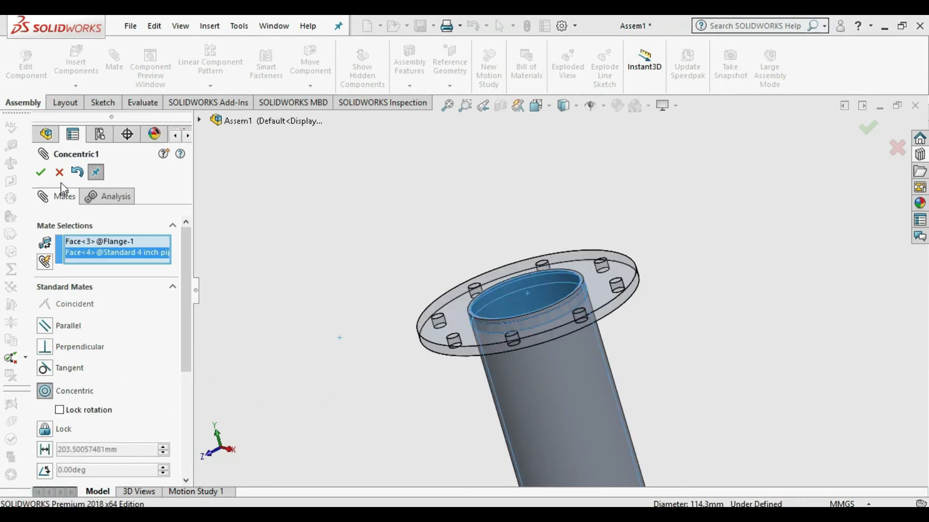
left_click(41, 173)
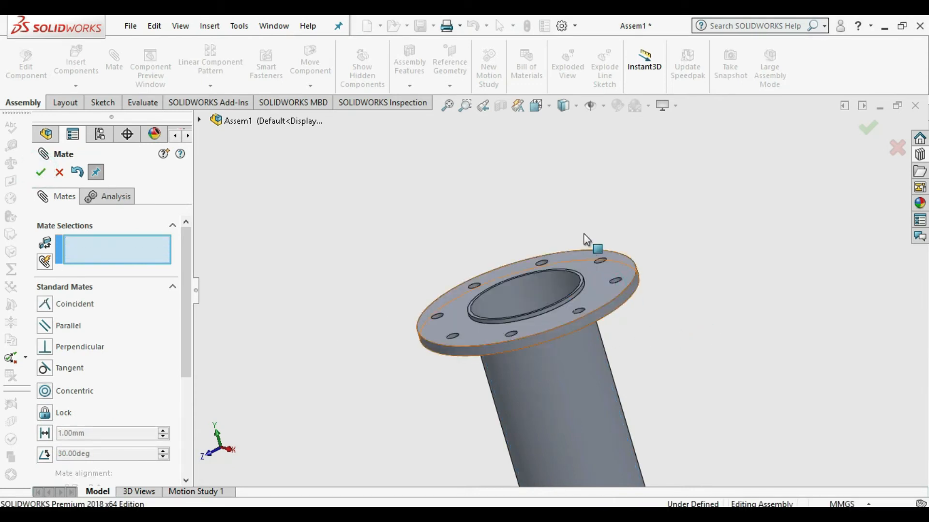
mouse_move(519, 343)
left_mouse_down()
mouse_move(581, 319)
mouse_move(532, 347)
left_mouse_up()
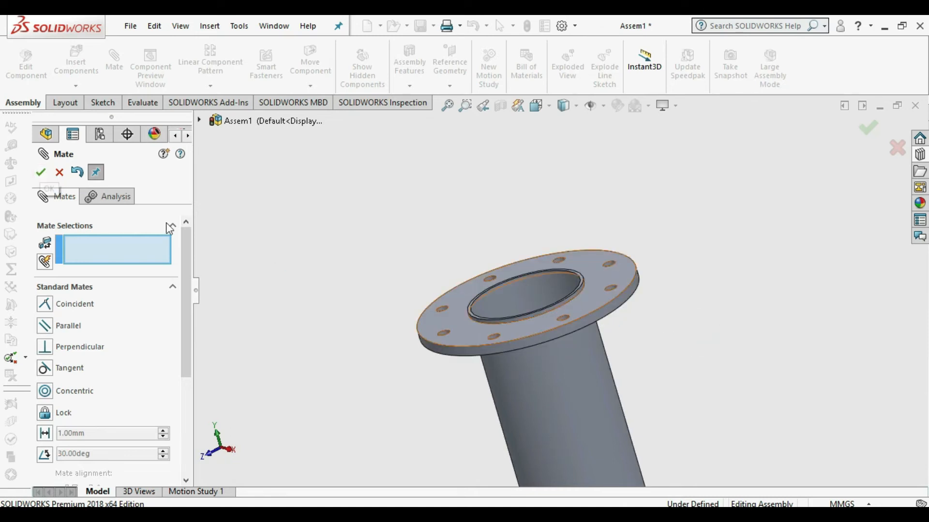
left_click(40, 172)
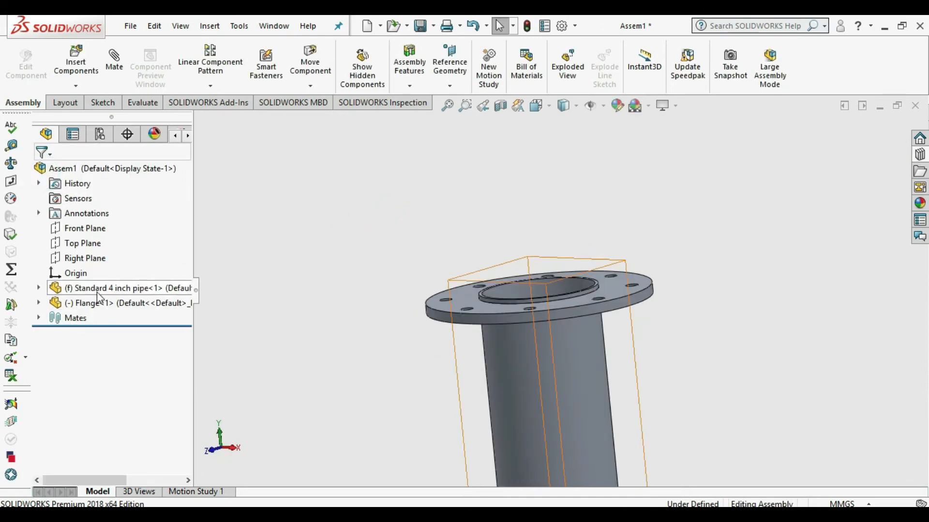
- Flip the dimension direction of the distance mate between the flange and the pipe
left_click(38, 317)
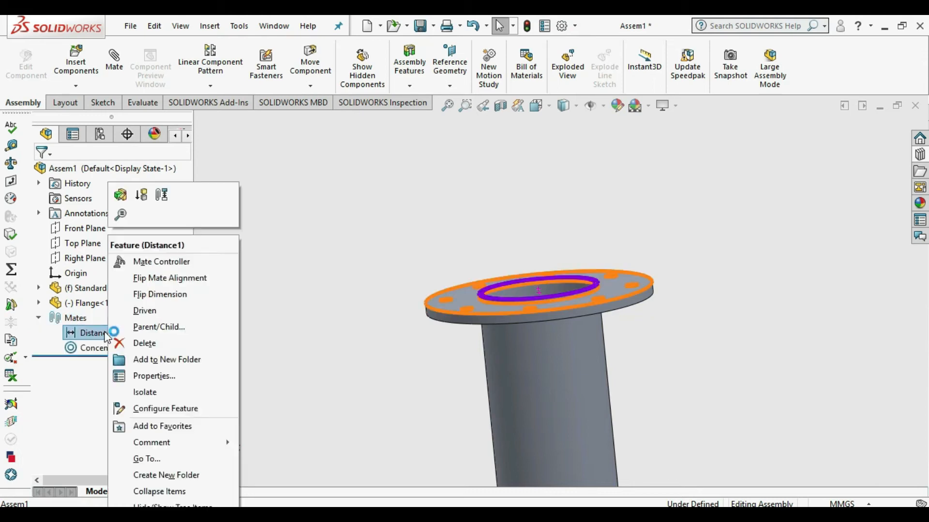
right_click(99, 332)
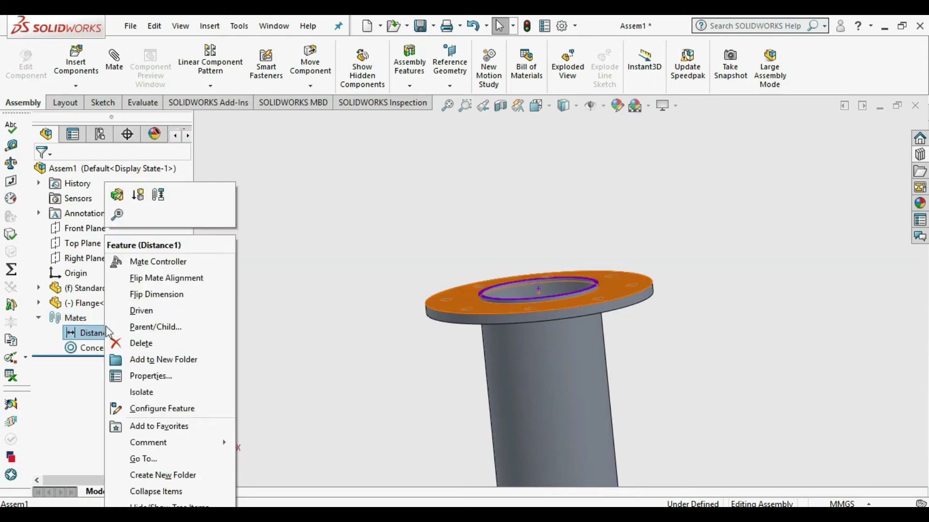
left_click(159, 295)
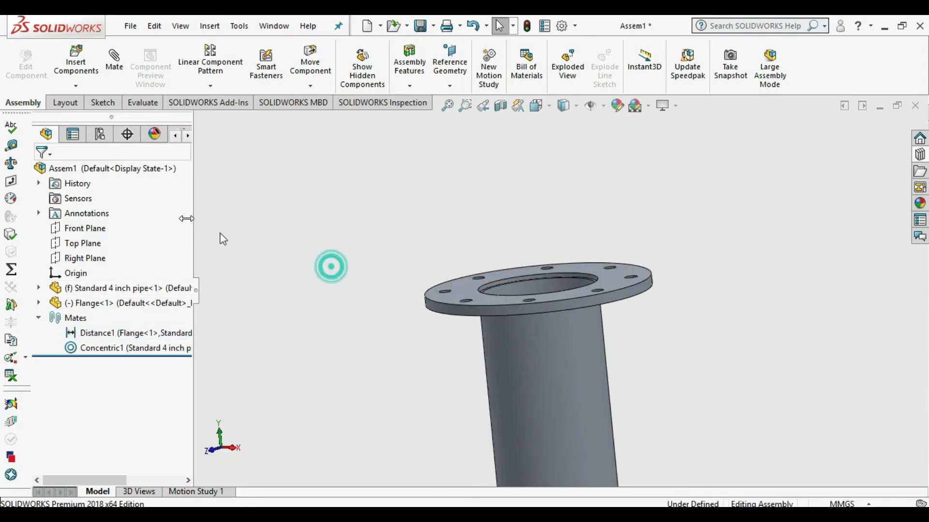
middle_click_drag(222, 239, 607, 347)
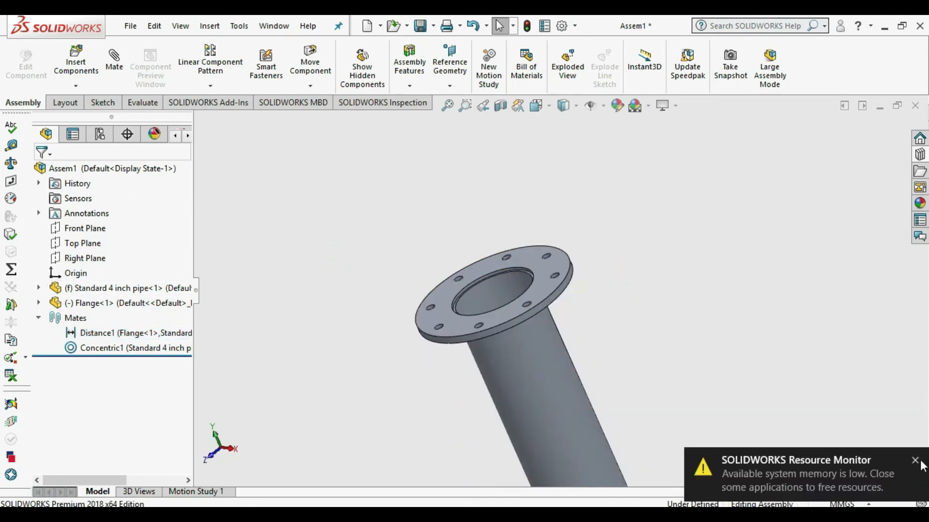
left_click(916, 460)
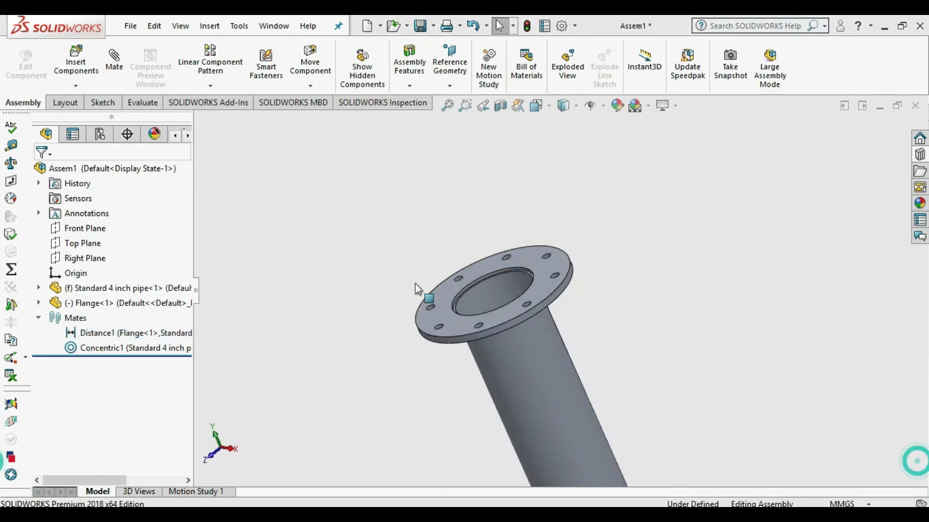
- Insert the Blind flange part into the assembly and place it near the flange on the pipe
left_click(80, 63)
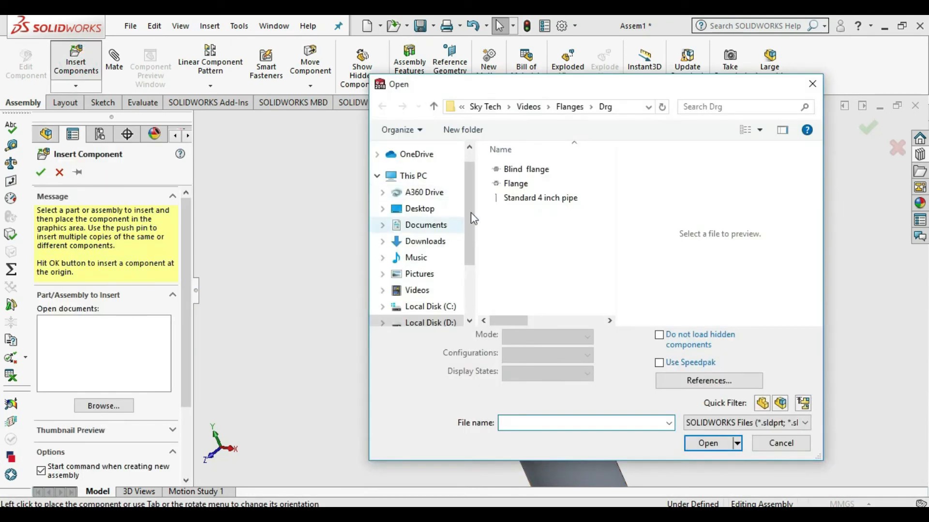
left_click(524, 170)
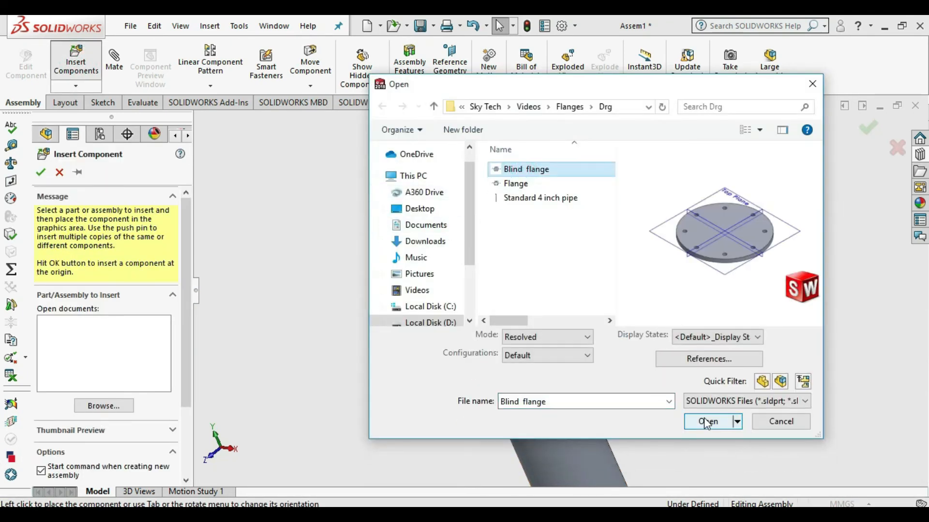
left_click(706, 422)
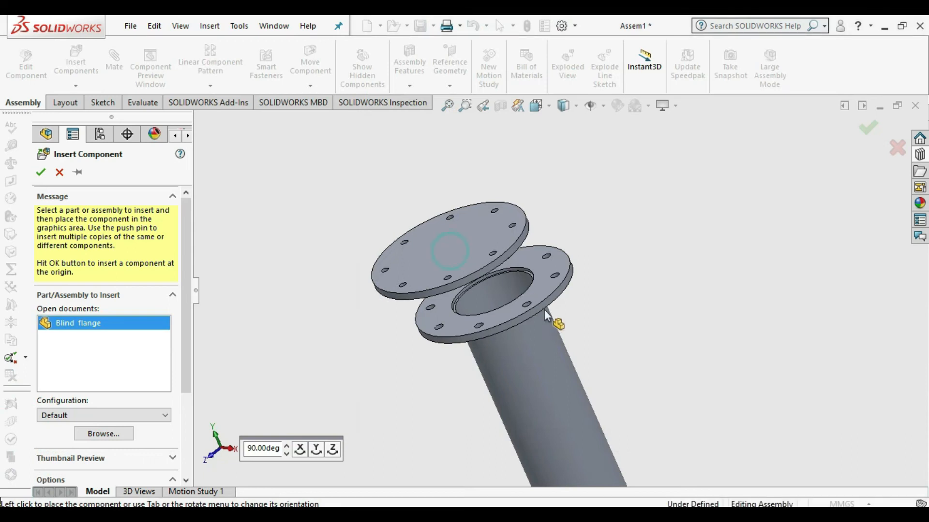
left_click(546, 316)
middle_click_drag(591, 323, 637, 294)
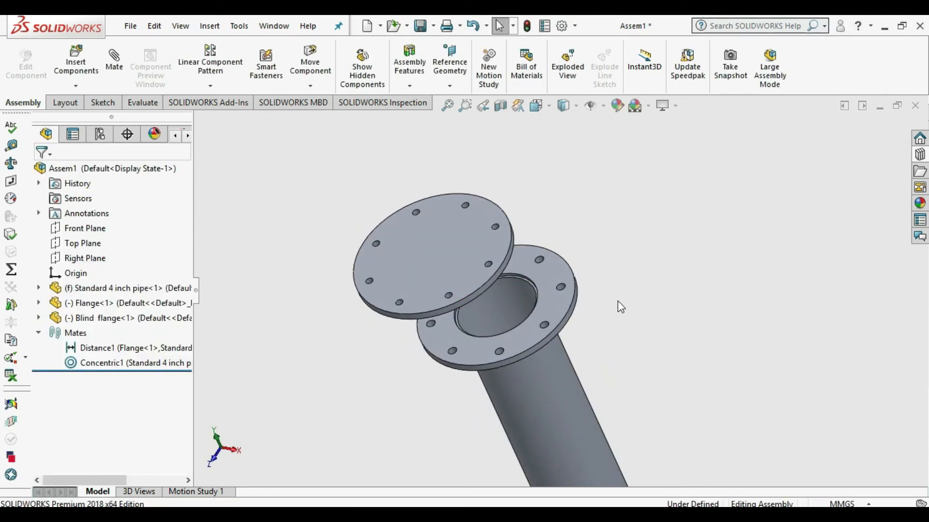
middle_click_drag(523, 233, 441, 254)
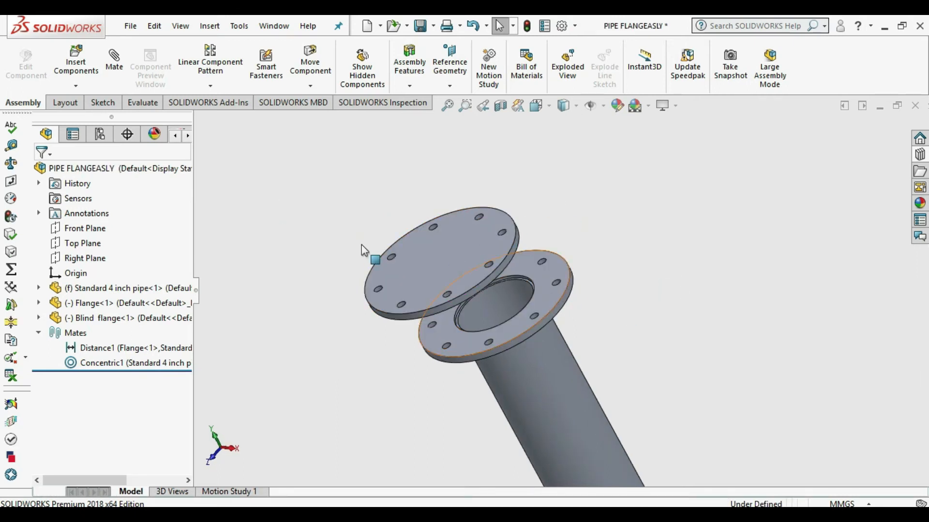
- Mate one bolt hole of the flange concentric with a bolt hole of the blind flange
left_click(114, 59)
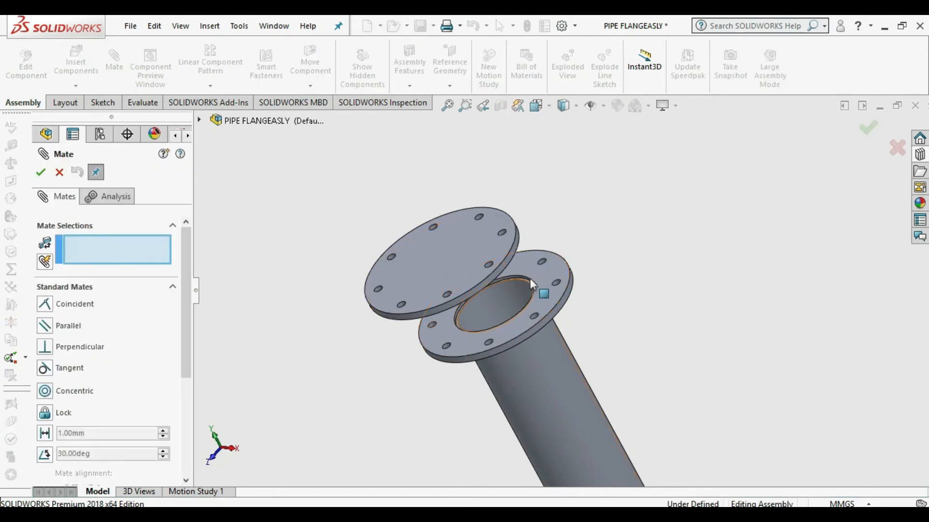
scroll(531, 282, "down", 5)
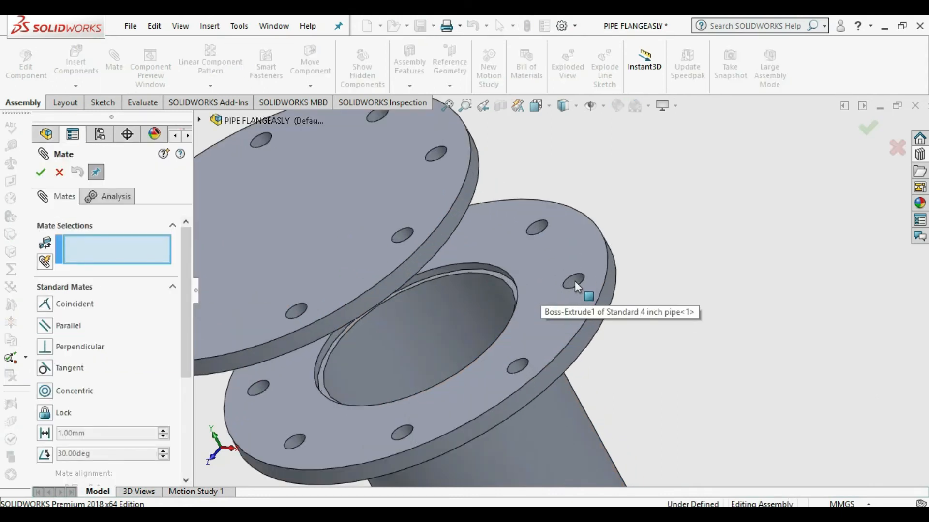
left_click(577, 281)
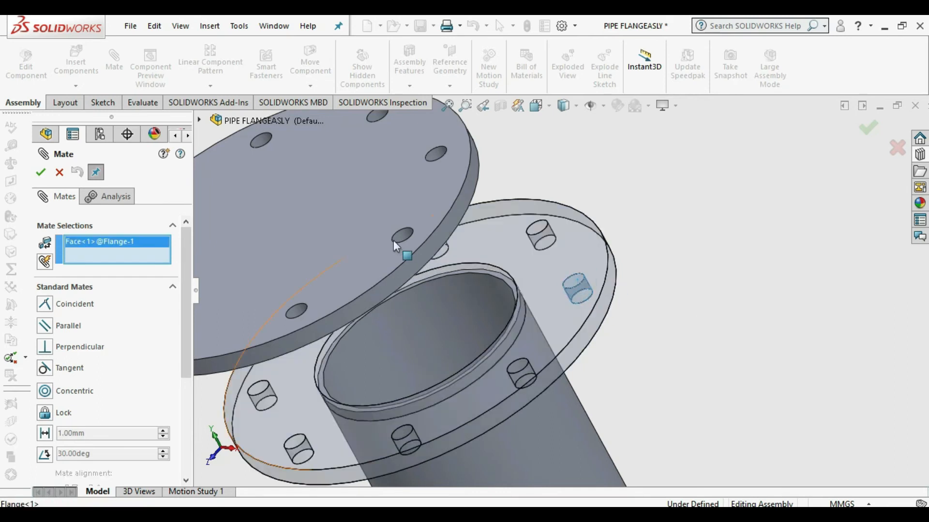
left_click(437, 153)
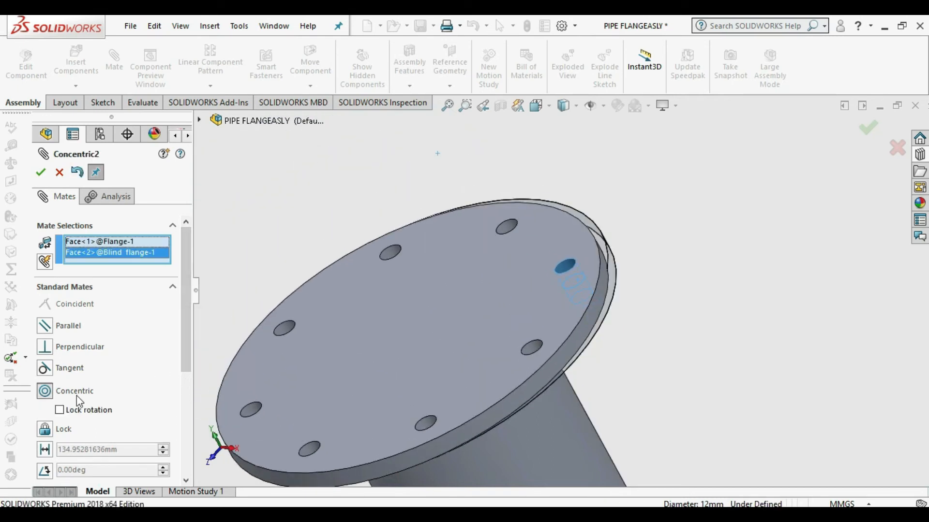
left_click(40, 172)
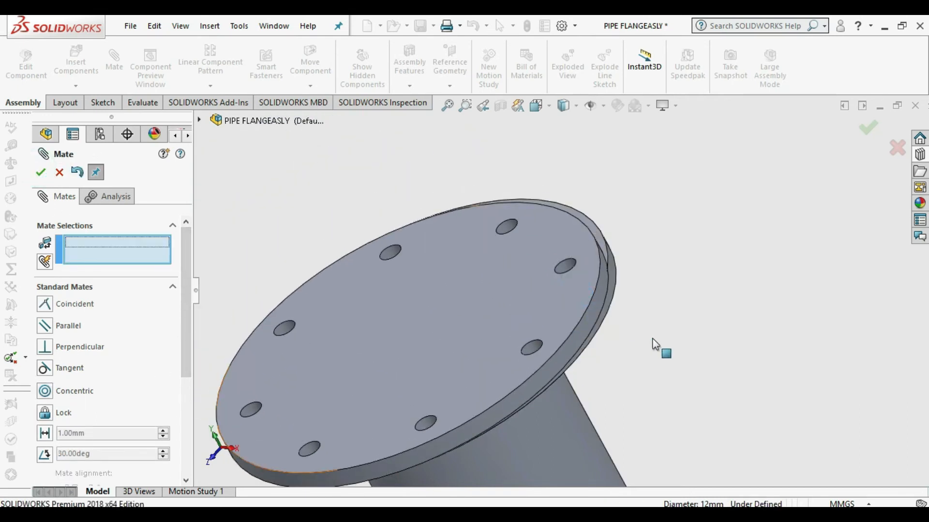
- Add a coincident mate between the flange's outer face and the blind flange's inner face
middle_click_drag(640, 343, 722, 292)
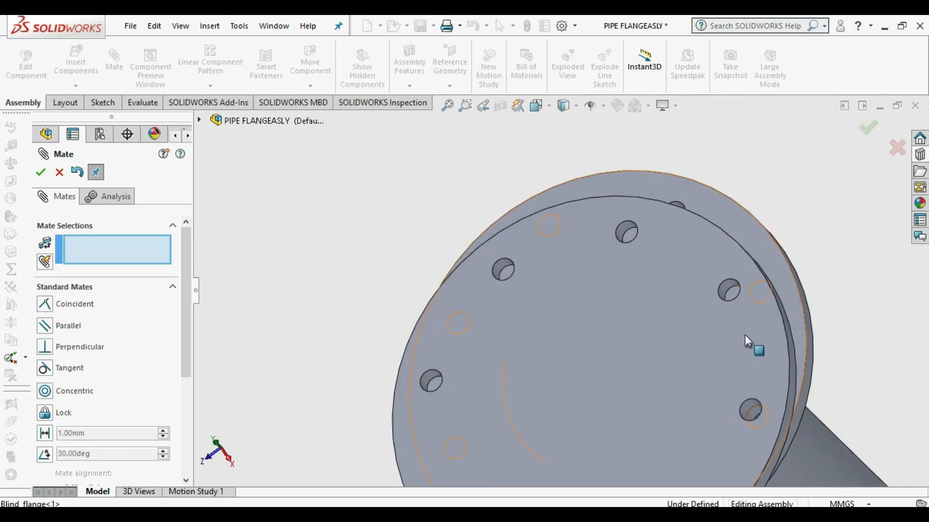
left_click(729, 305)
middle_click_drag(729, 305, 722, 426)
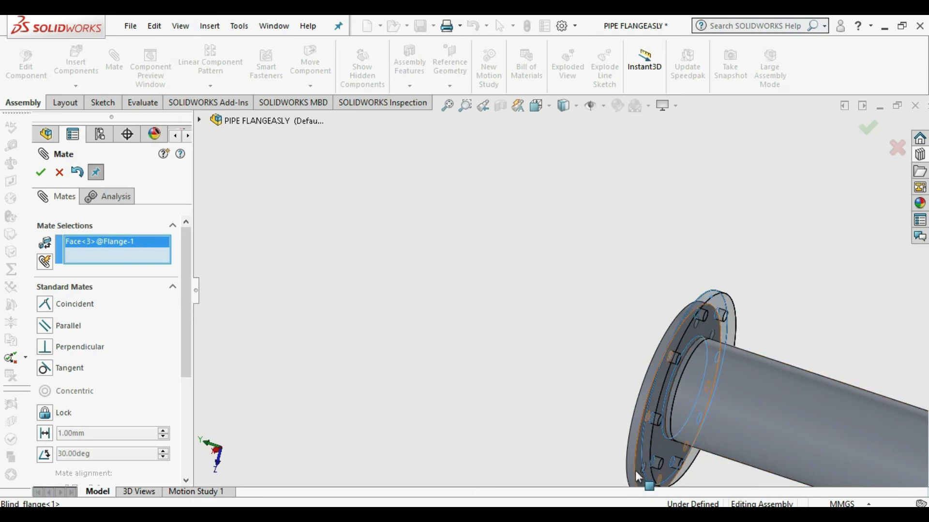
scroll(635, 471, "down", 2)
scroll(634, 470, "down", 3)
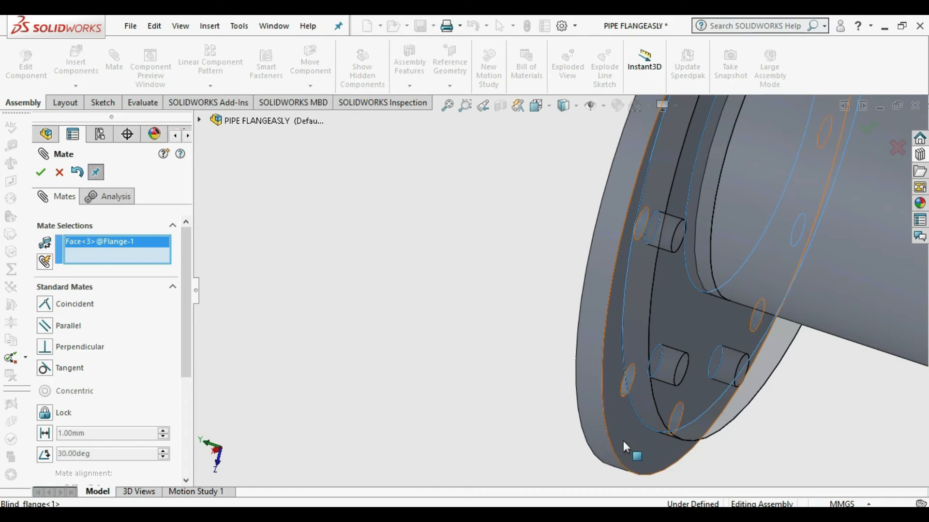
left_click(623, 440)
scroll(625, 434, "up", 5)
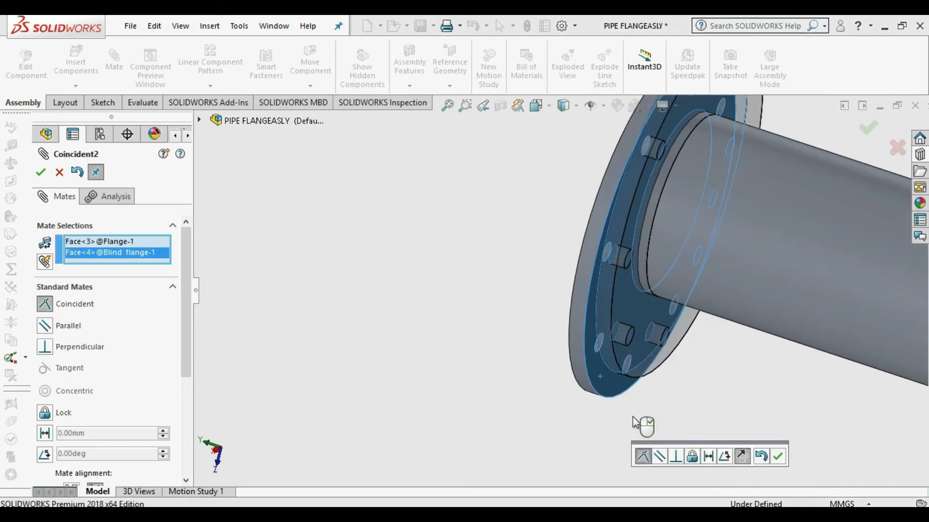
scroll(695, 324, "up", 2)
middle_click_drag(677, 292, 786, 465)
left_click(776, 459)
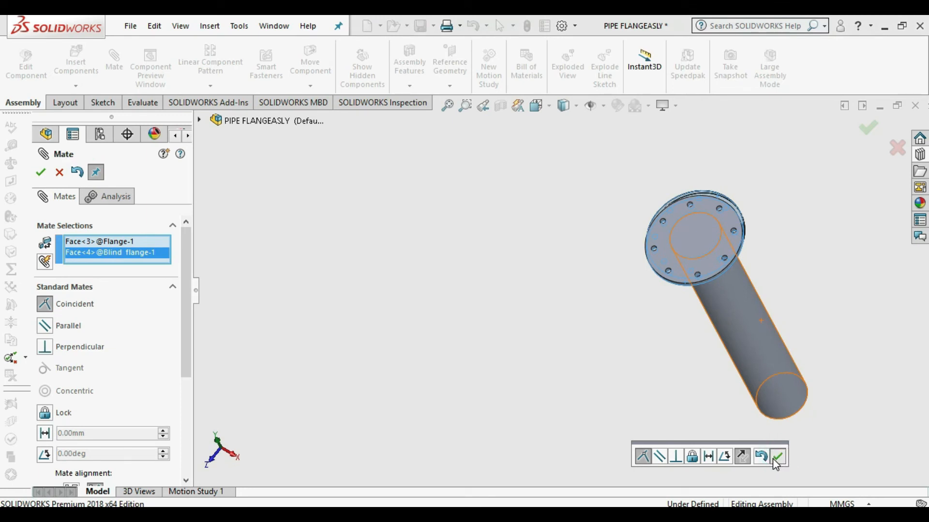
scroll(711, 223, "down", 5)
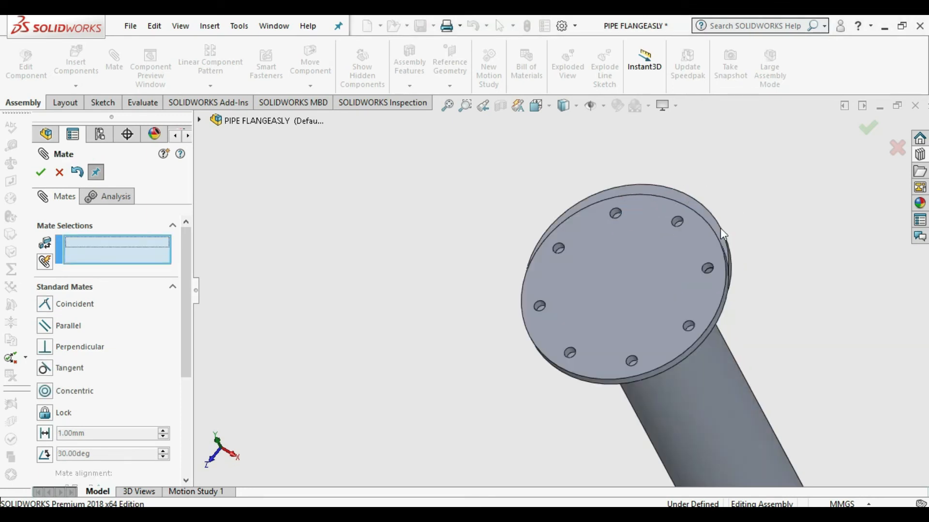
middle_click_drag(528, 327, 668, 309)
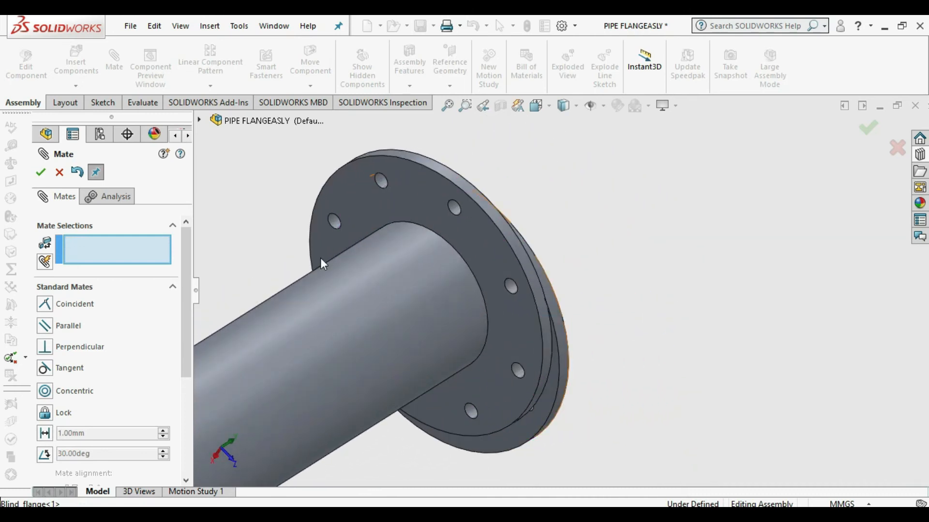
- Mate a second bolt hole of the flange concentric with the matching blind flange hole and finish mating
scroll(509, 286, "down", 2)
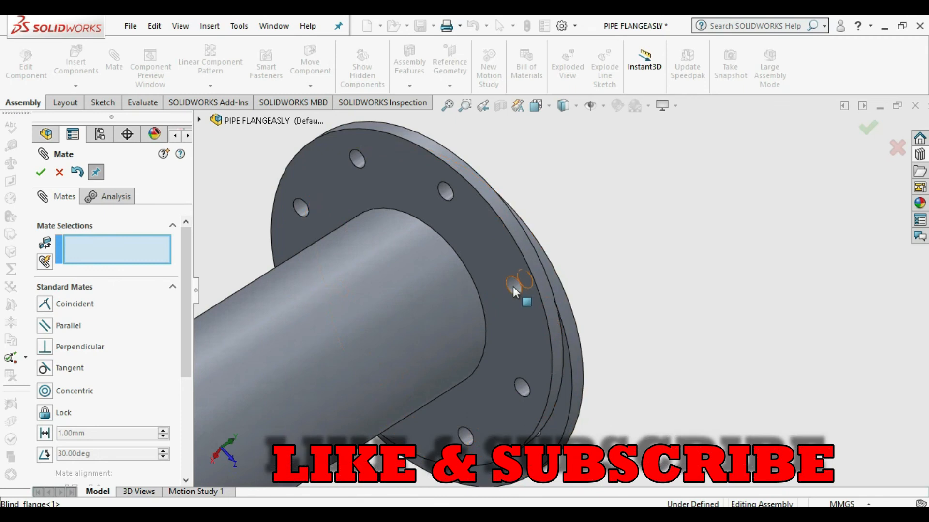
left_click(512, 286)
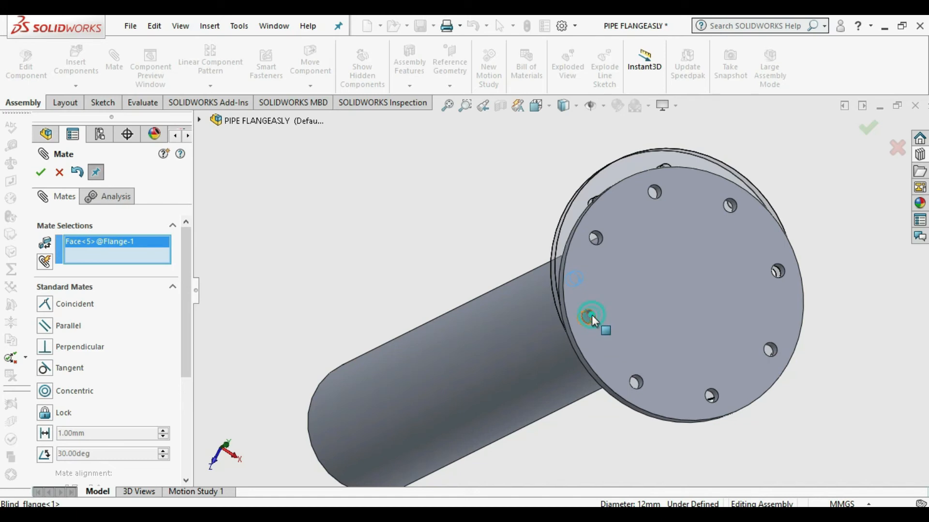
left_click(591, 314)
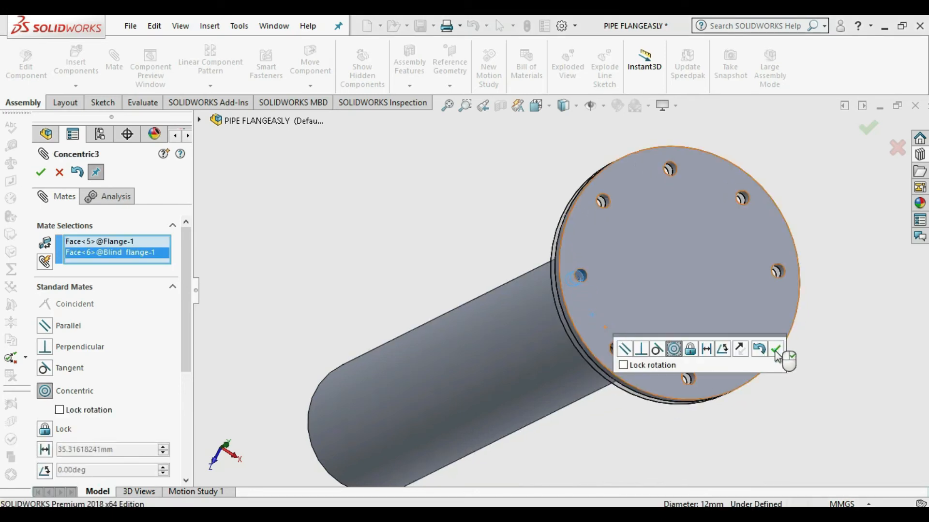
left_click(779, 348)
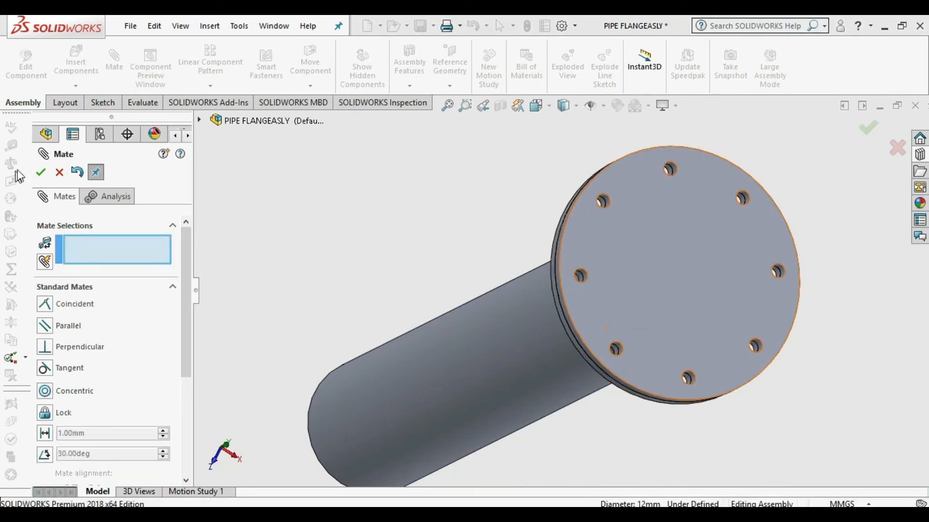
left_click(41, 173)
- Examine the mated flange joint and the alignment of its bolt holes from several directions, including the isometric view
middle_click_drag(729, 199, 579, 350)
scroll(673, 285, "up", 4)
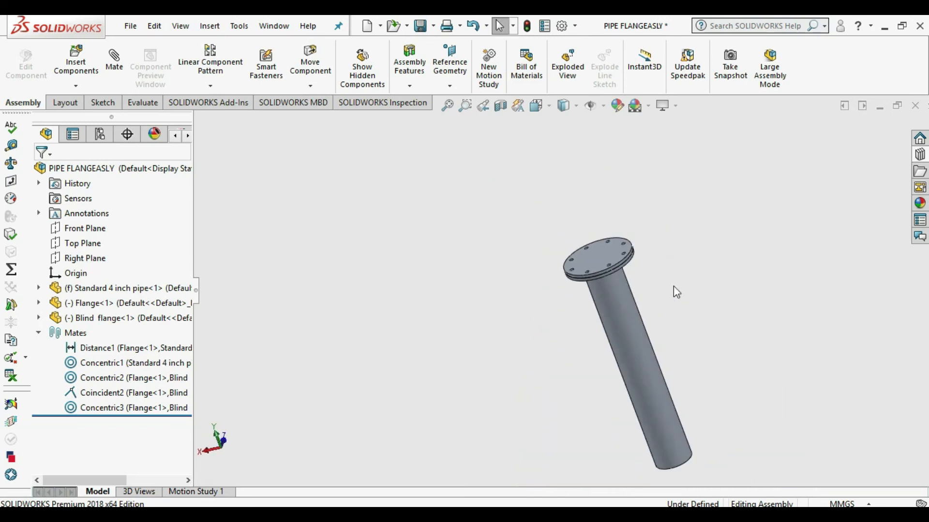
scroll(674, 286, "down", 2)
scroll(648, 363, "up", 4)
scroll(591, 342, "down", 2)
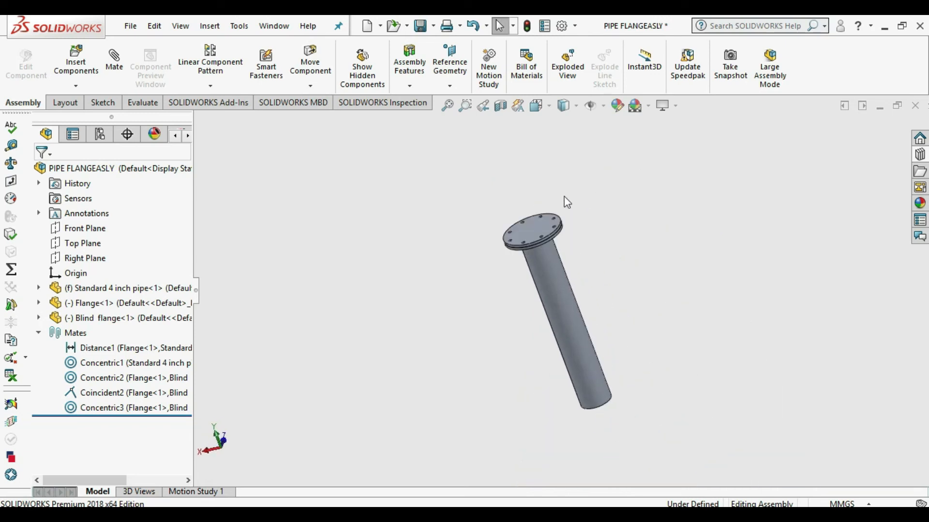
scroll(567, 202, "down", 3)
middle_click_drag(507, 315, 552, 324)
scroll(554, 329, "down", 3)
mouse_move(497, 251)
middle_mouse_down()
mouse_move(484, 265)
mouse_move(491, 258)
mouse_move(482, 256)
mouse_move(504, 247)
mouse_move(491, 333)
middle_mouse_up()
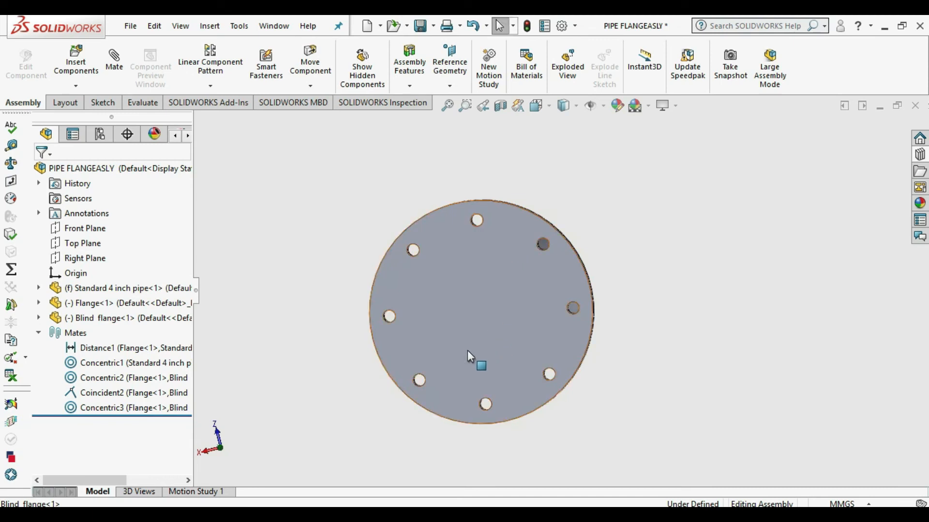
key("ctrl+7")
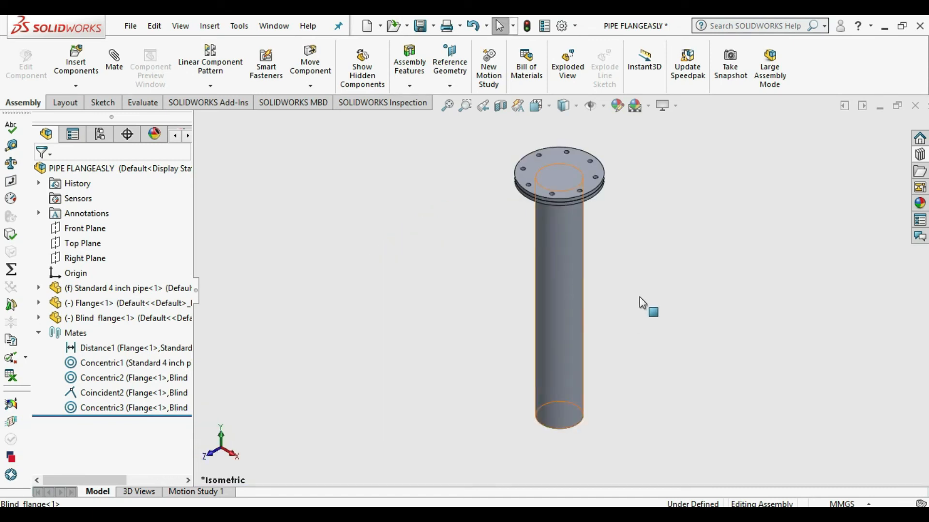
scroll(615, 152, "down", 3)
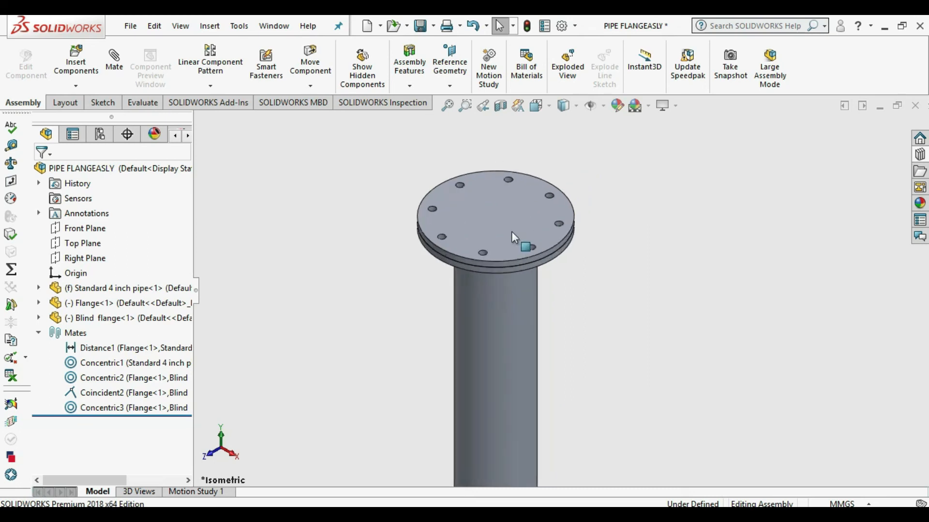
middle_click_drag(501, 254, 759, 271)
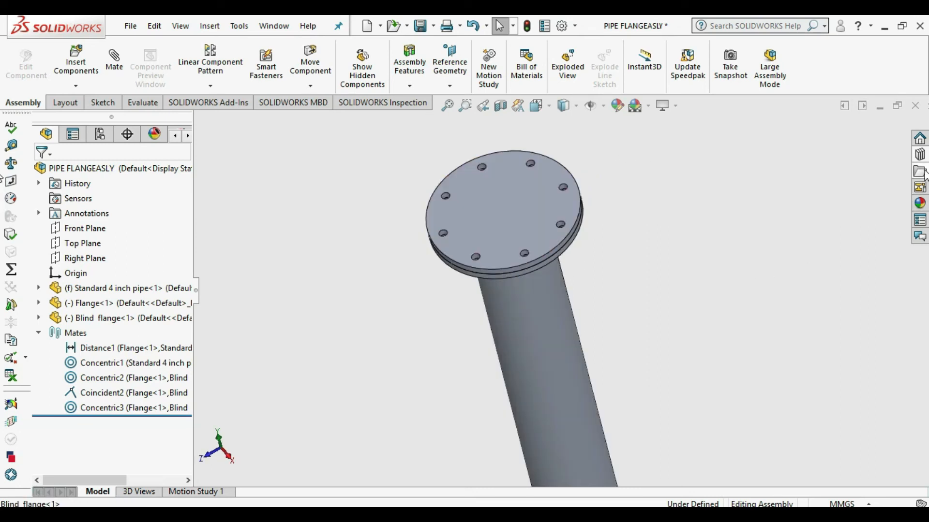
- Add in the Toolbox from the Design Library
left_click(920, 154)
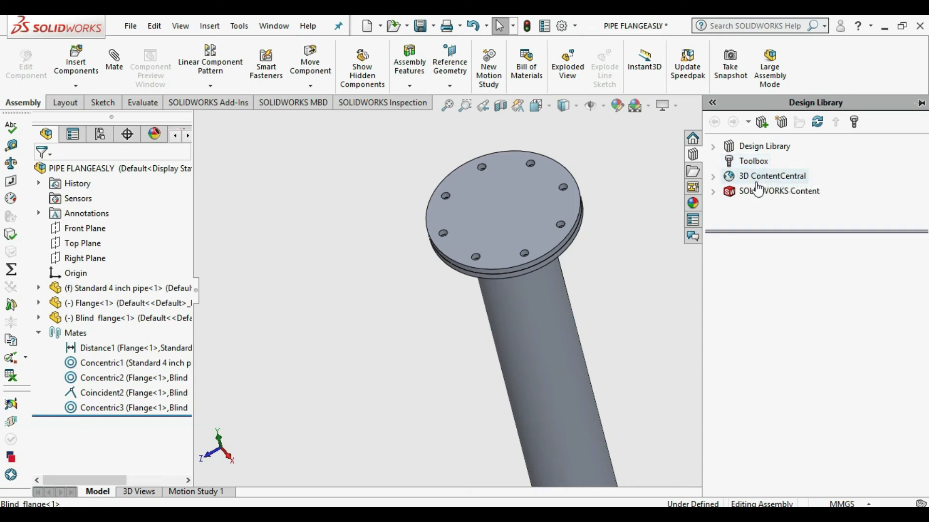
left_click(750, 161)
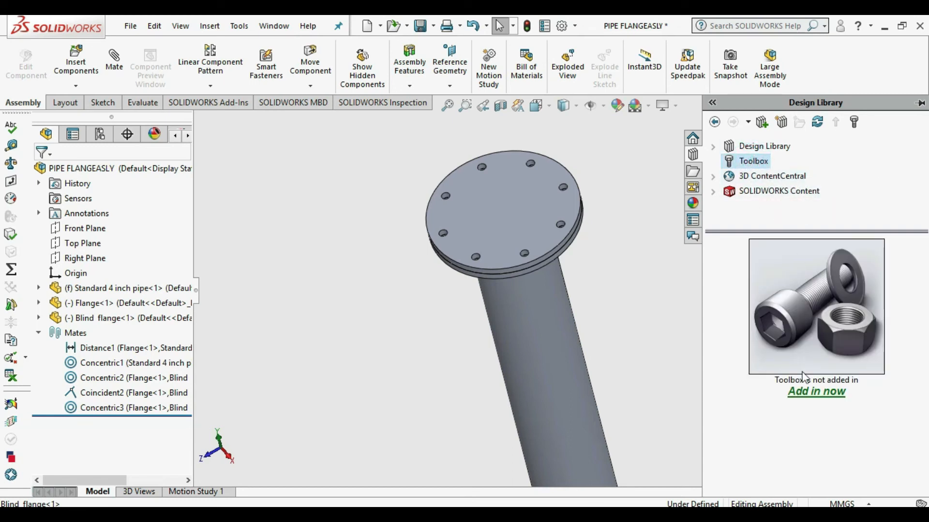
left_click(811, 294)
left_click(812, 399)
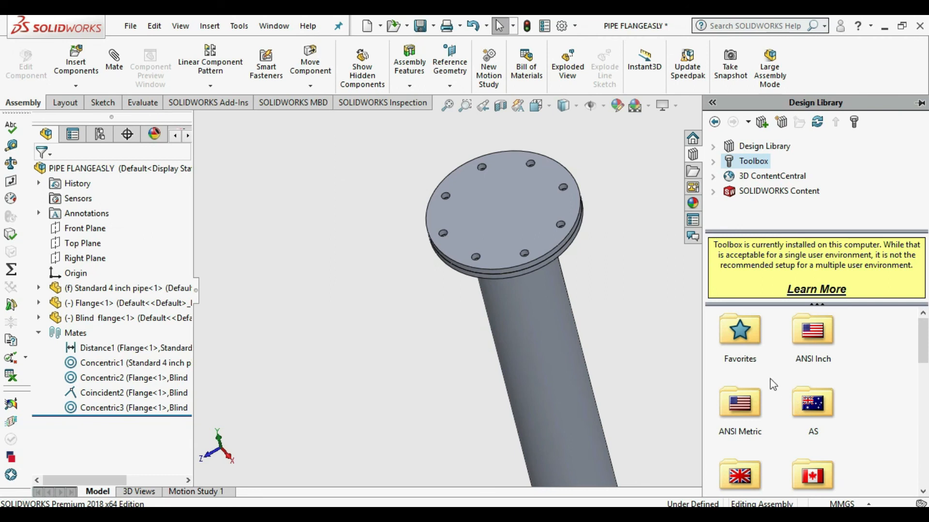
- Browse the Toolbox to the hex head bolts and screws of the IS standard
left_click_drag(925, 342, 924, 388)
left_click(738, 433)
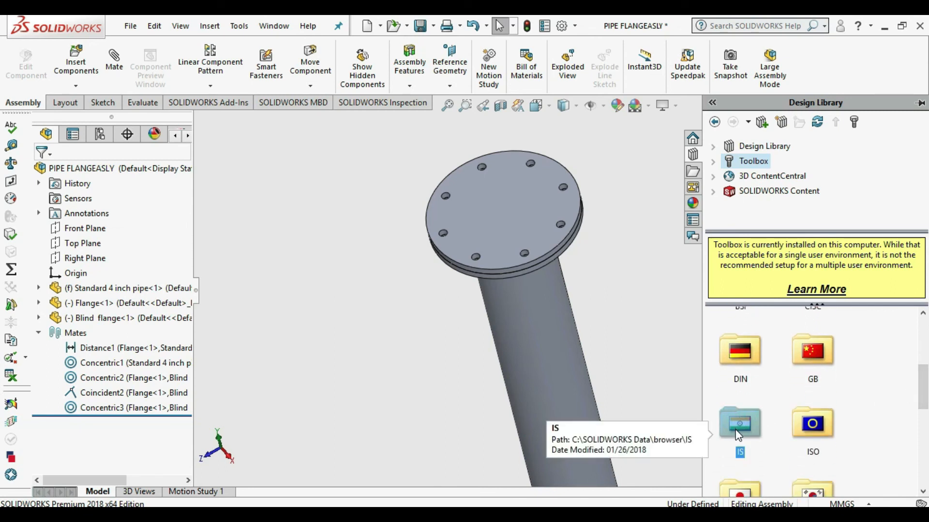
double_click(738, 433)
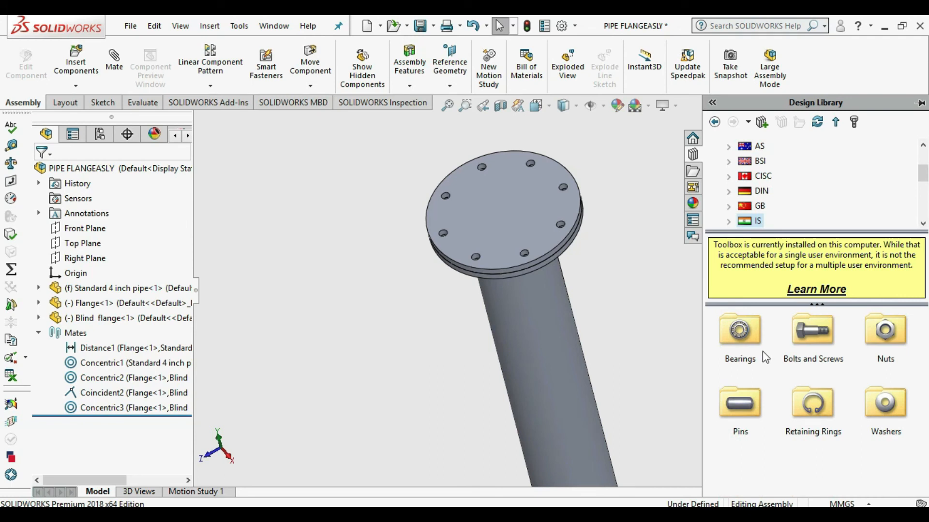
double_click(819, 349)
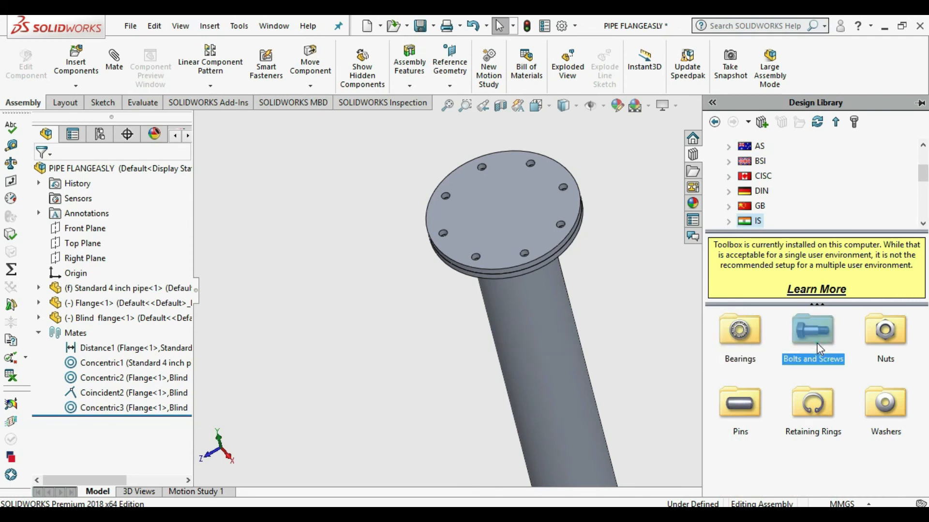
left_click(864, 384)
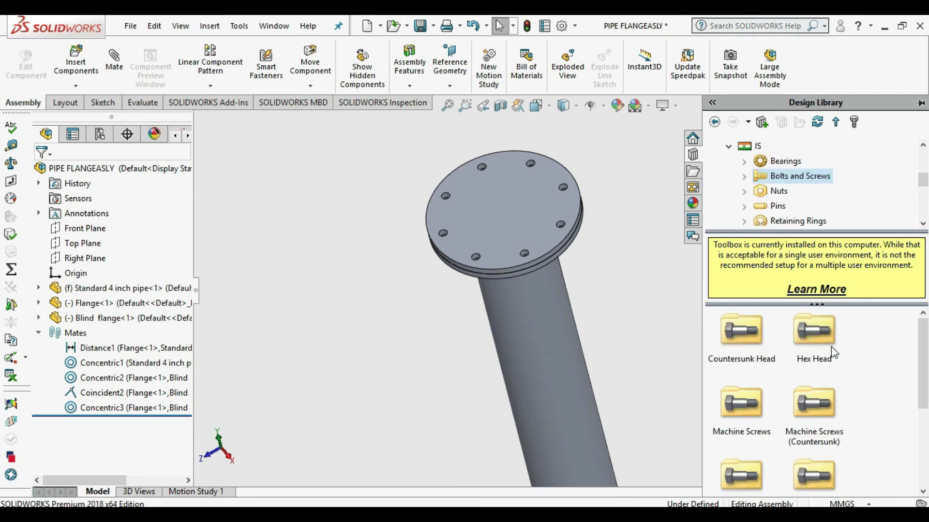
scroll(786, 417, "down", 5)
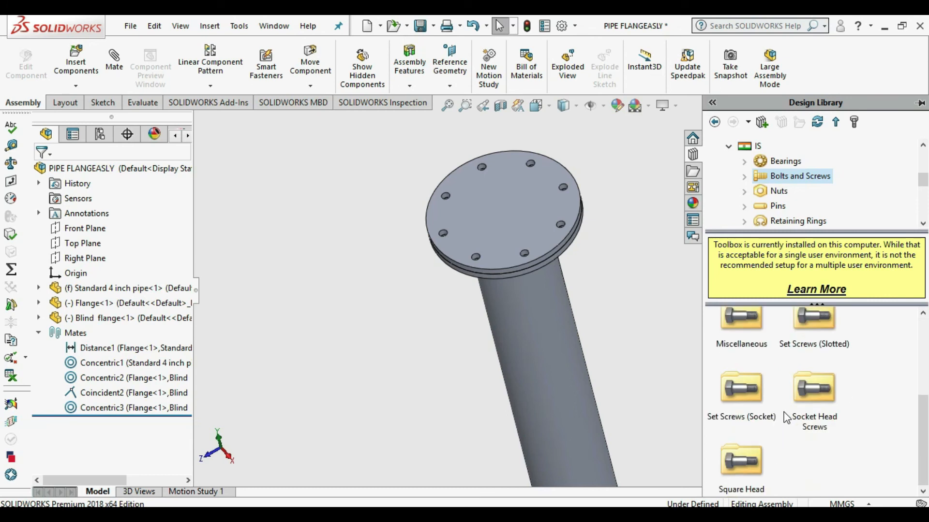
scroll(786, 417, "up", 3)
double_click(819, 333)
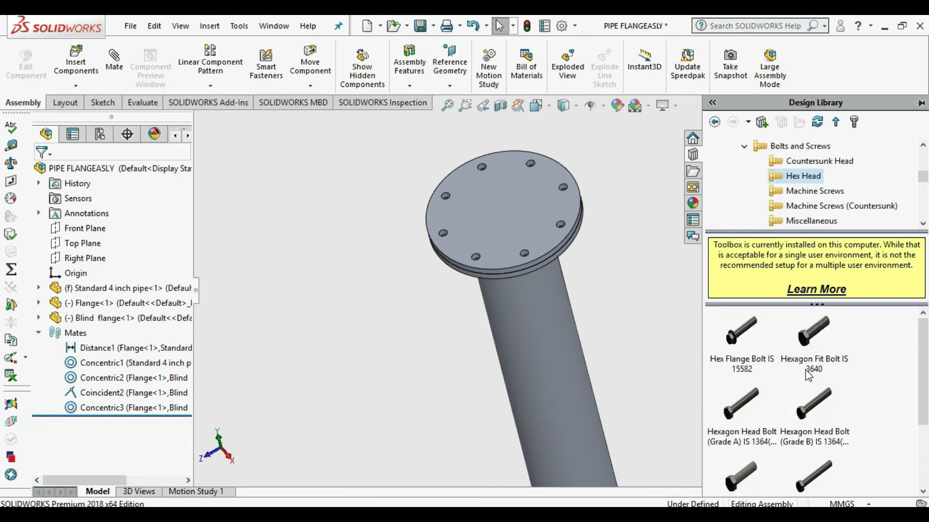
- Insert a Hexagon Head Bolt (Grade B) IS 1364(Part1) into one bolt hole on the blind flange's outer face
mouse_move(813, 341)
mouse_move(745, 401)
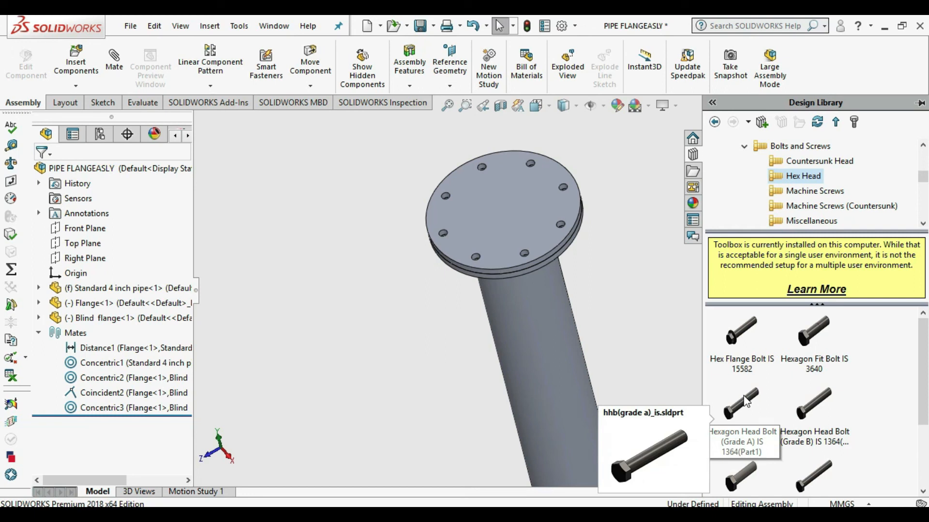
mouse_move(818, 415)
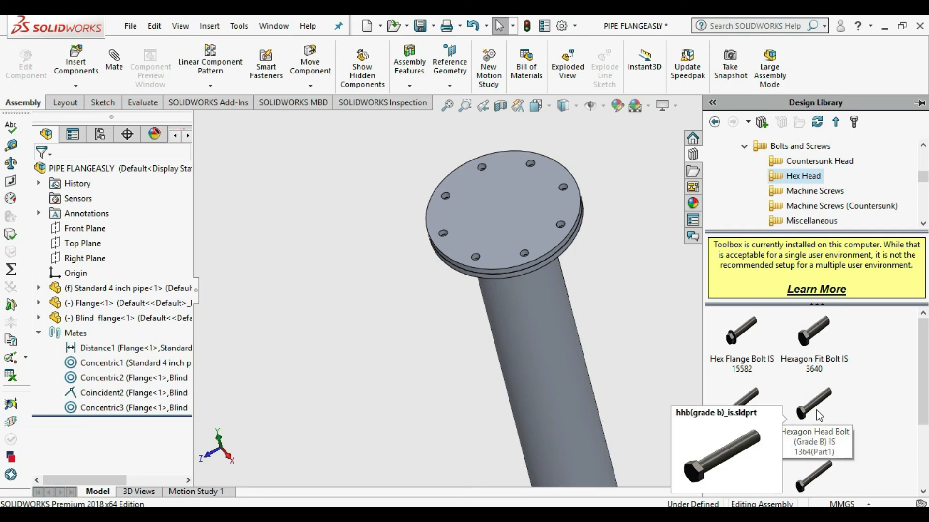
left_click(817, 412)
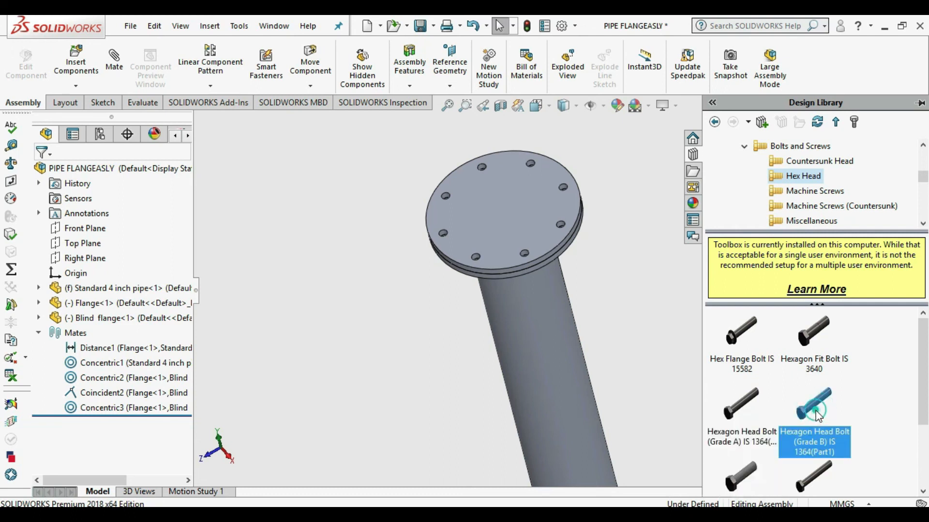
left_click_drag(816, 412, 563, 227)
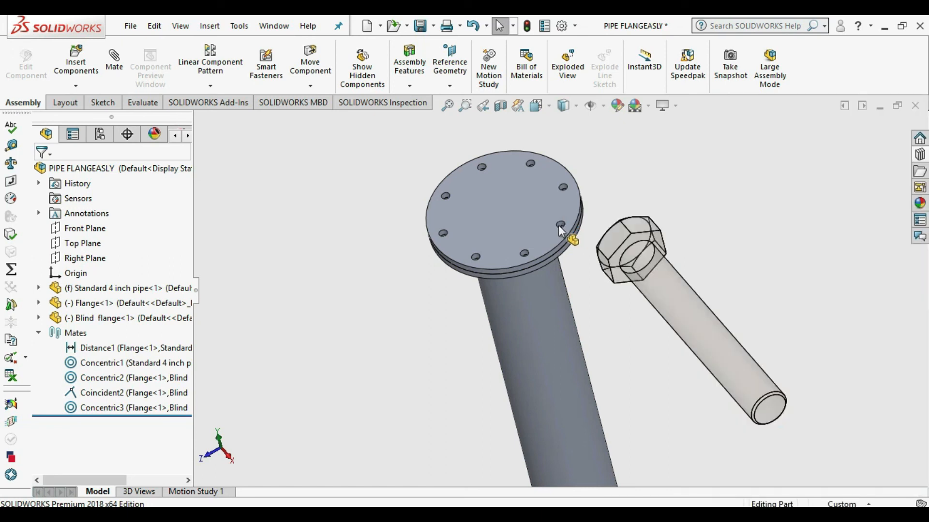
left_click_drag(564, 227, 562, 226)
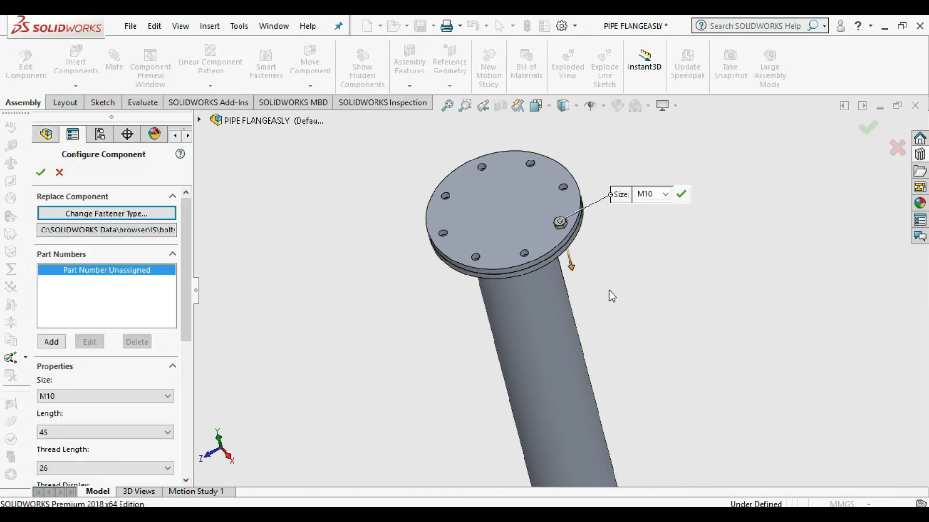
- Open the IS hex nuts in the Toolbox and try to place a Hexagon Nut Style 1 IS 1364(Part3) on the bolt's protruding shank
mouse_move(592, 198)
middle_mouse_down()
mouse_move(586, 179)
mouse_move(576, 196)
middle_mouse_up()
scroll(561, 190, "up", 4)
scroll(491, 162, "down", 6)
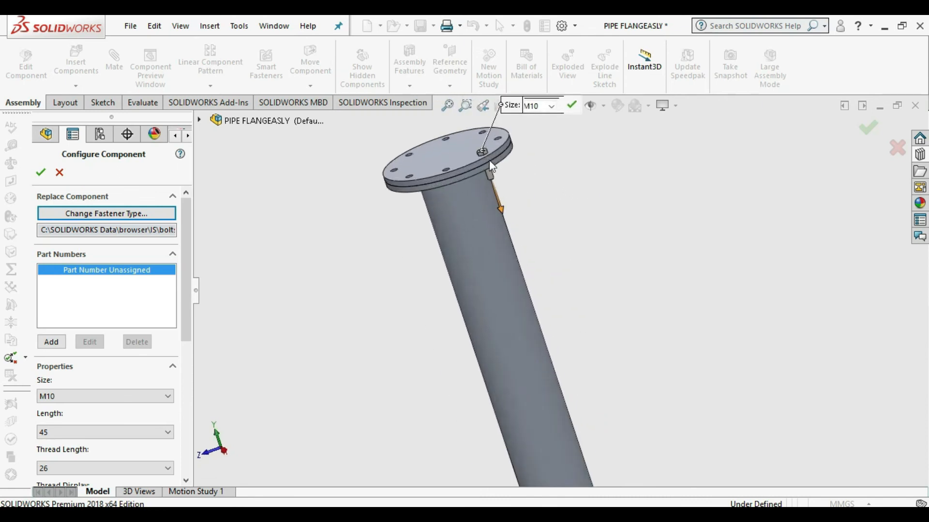
middle_click_drag(492, 175, 520, 236)
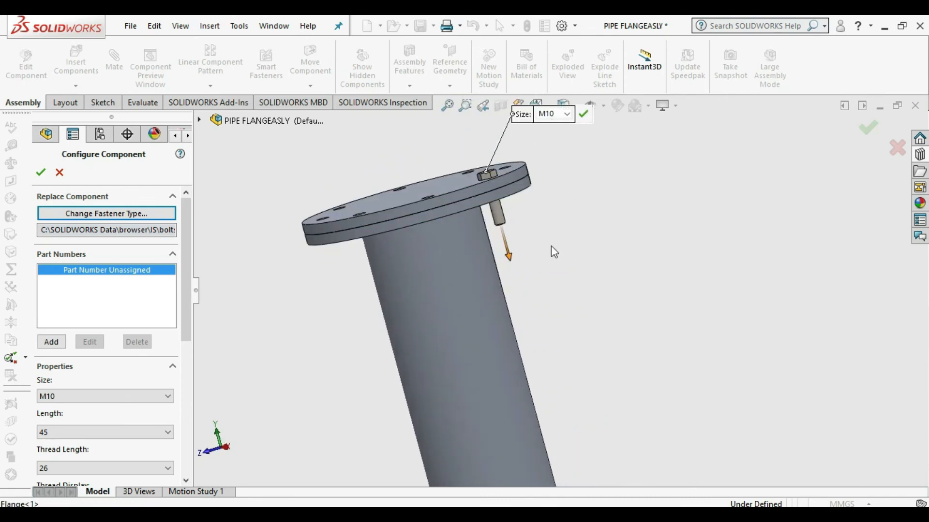
left_click(920, 155)
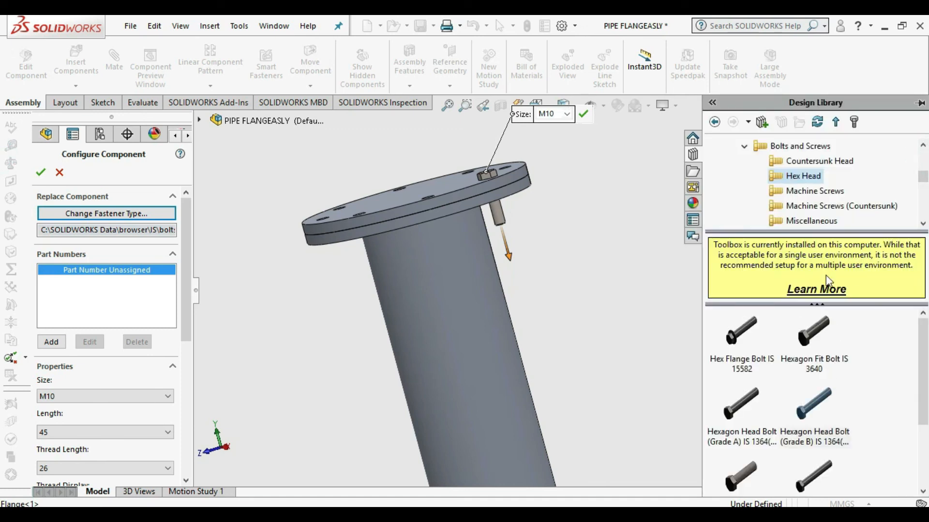
left_click(745, 147)
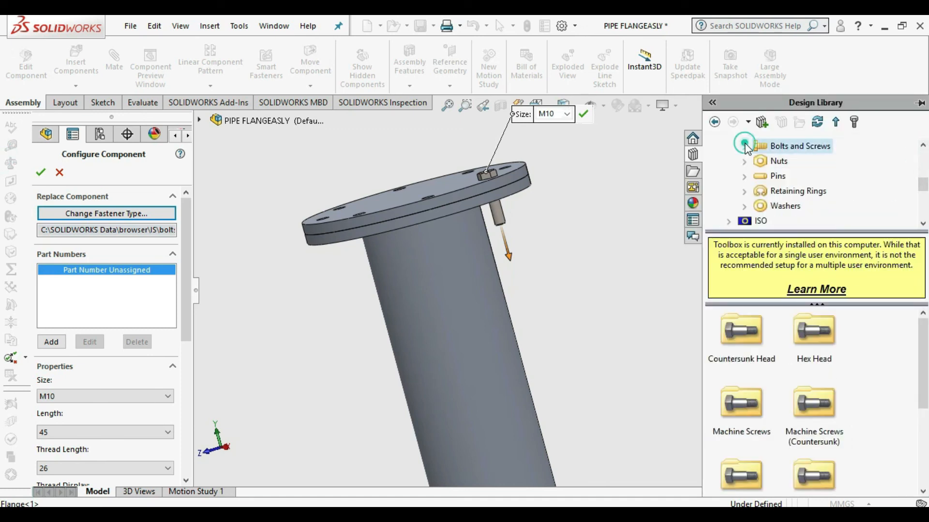
left_click(776, 161)
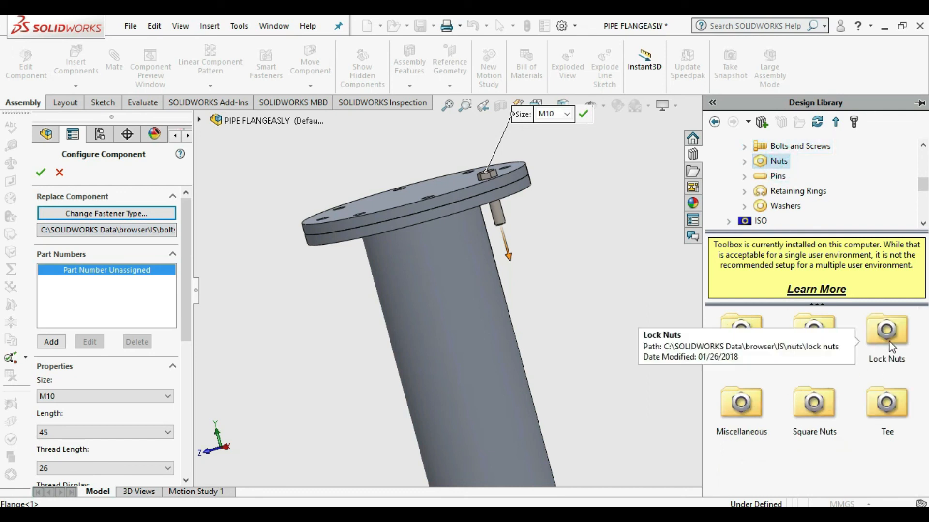
double_click(759, 342)
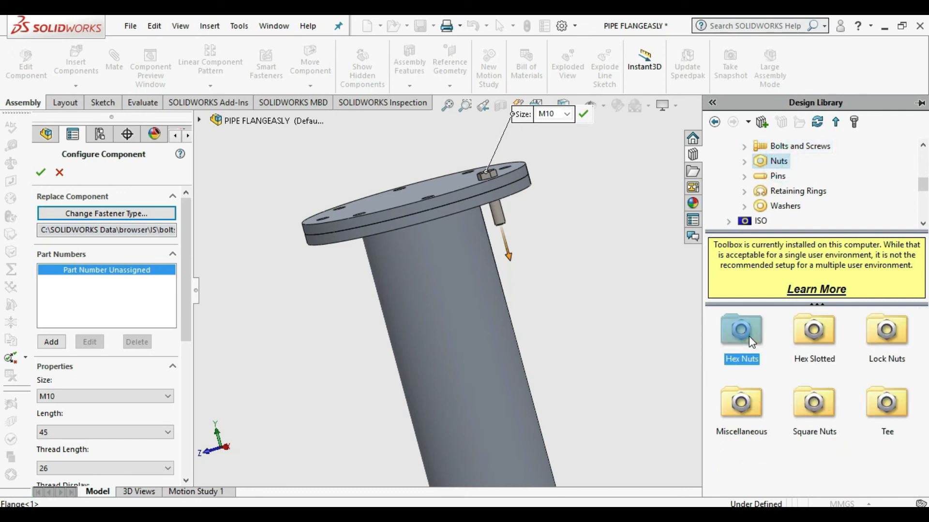
left_click_drag(820, 335, 497, 212)
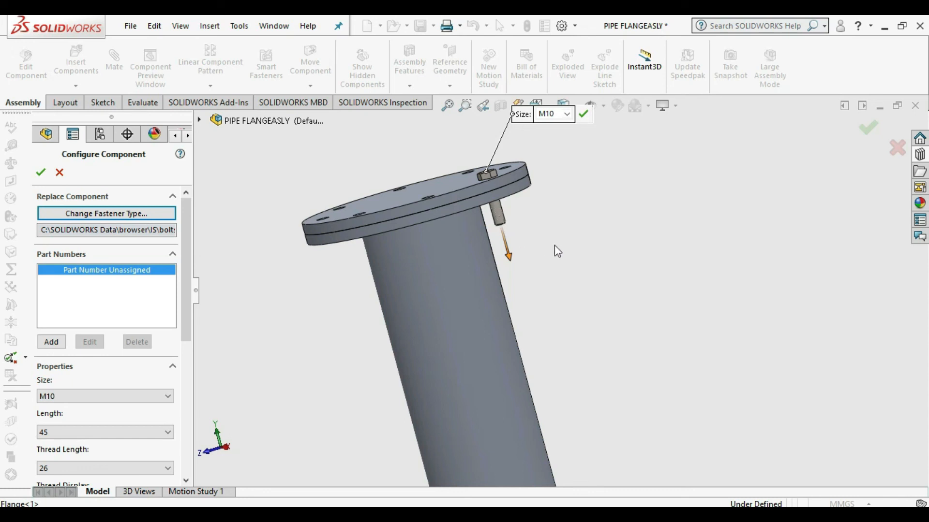
- Place a Hexagon Nut IS 1363(Part2) on the bolt's shank and accept the bolt configuration with size M10 and length 45
left_click(919, 155)
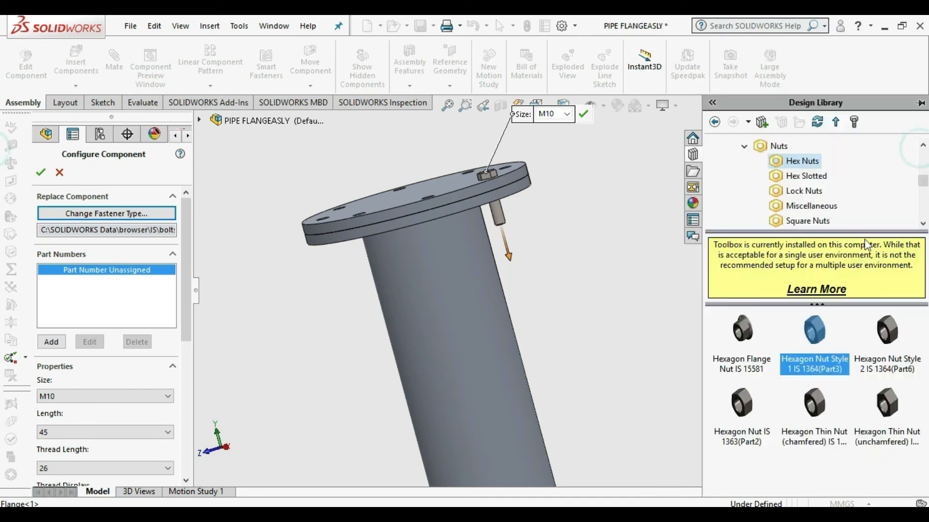
mouse_move(816, 332)
left_click(740, 408)
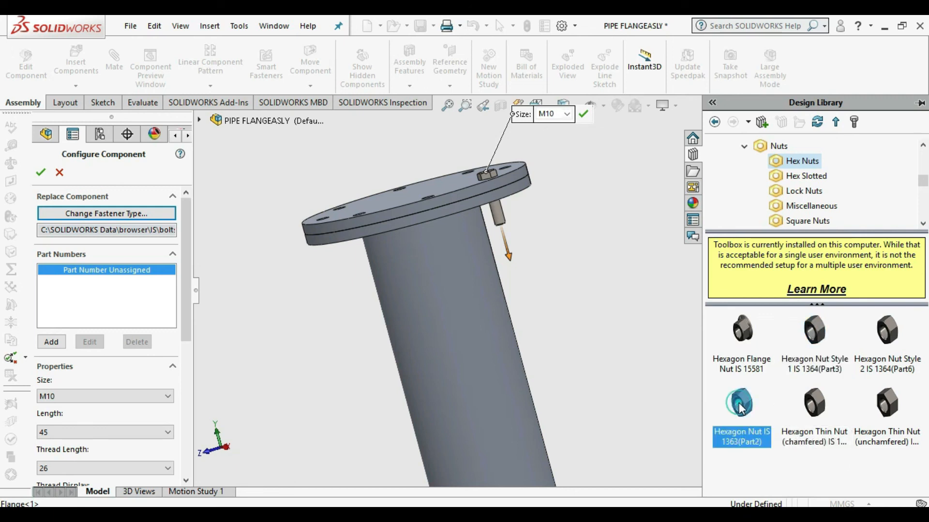
mouse_move(741, 409)
left_click_drag(741, 407, 492, 215)
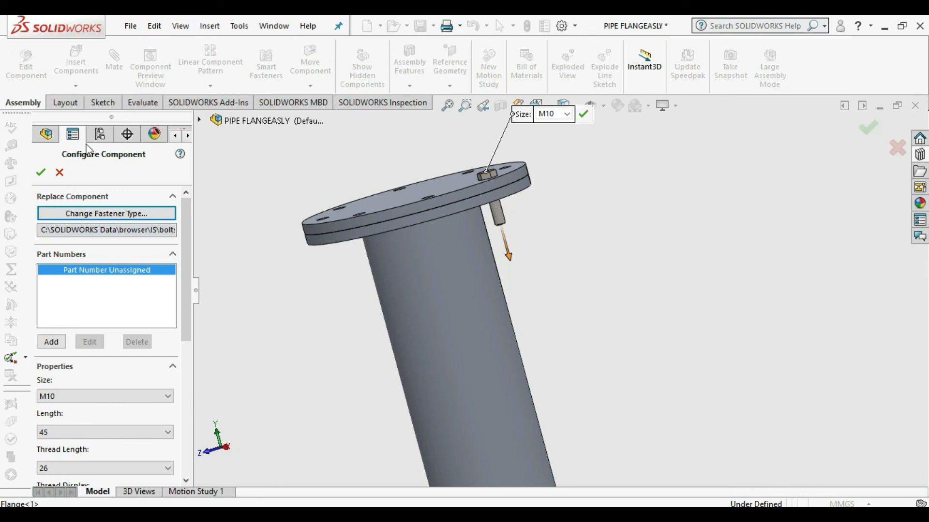
left_click(40, 172)
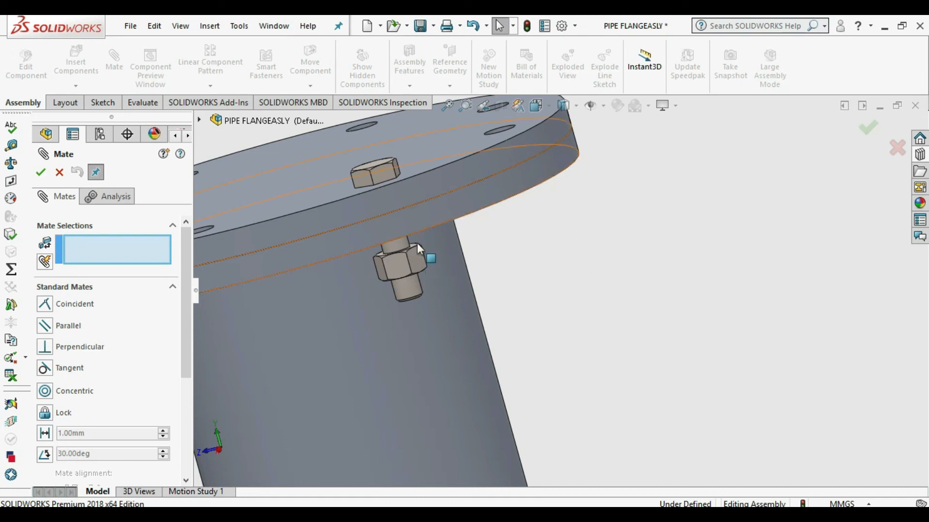
- Mate the nut's upper face coincident with the flange's underside so the nut seats against it, and finish mating
scroll(417, 244, "down", 5)
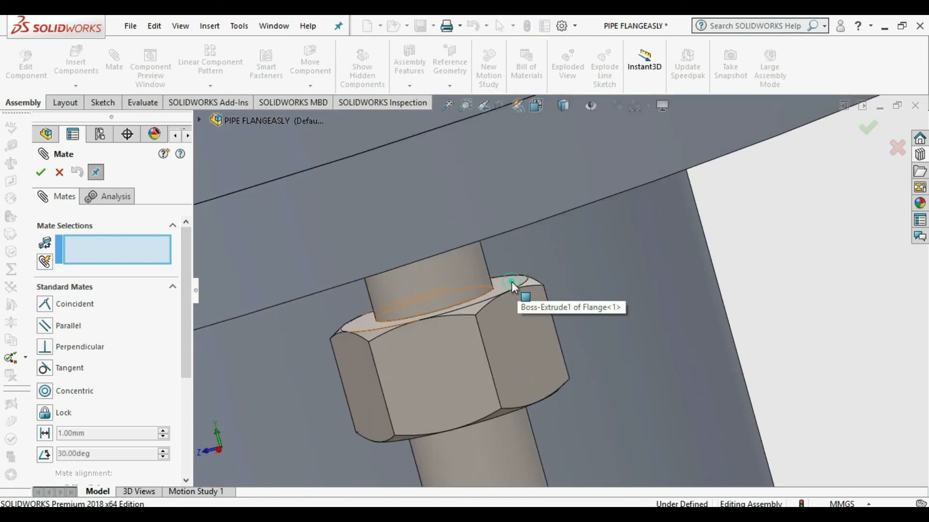
left_click(511, 282)
scroll(513, 301, "up", 3)
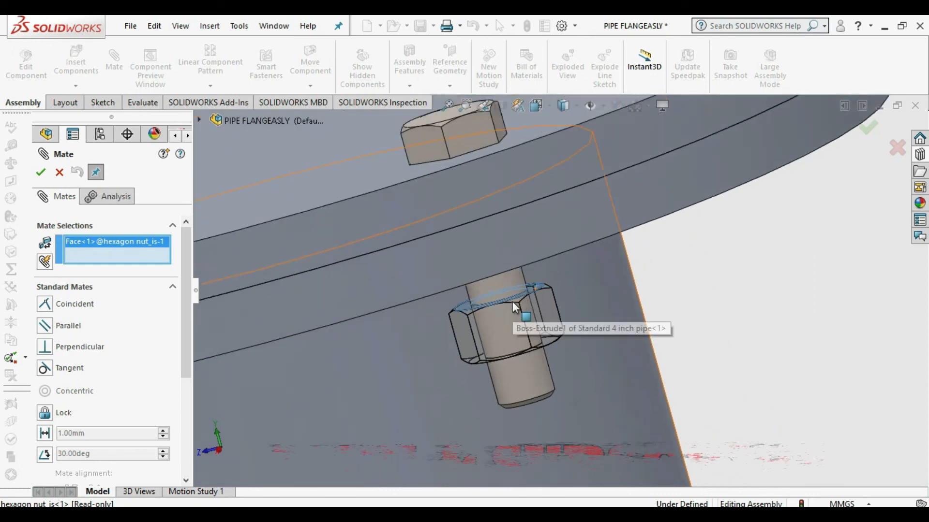
scroll(513, 300, "up", 3)
middle_click_drag(512, 301, 578, 187)
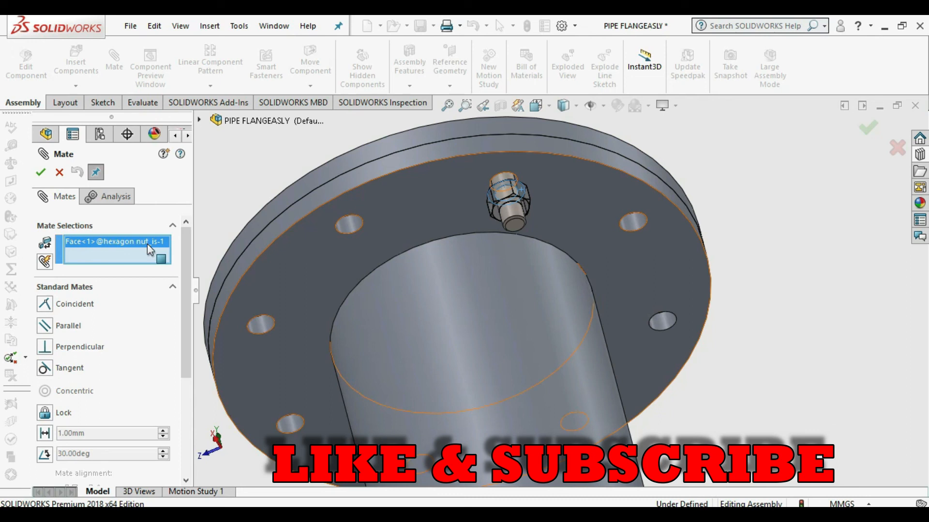
left_click(41, 173)
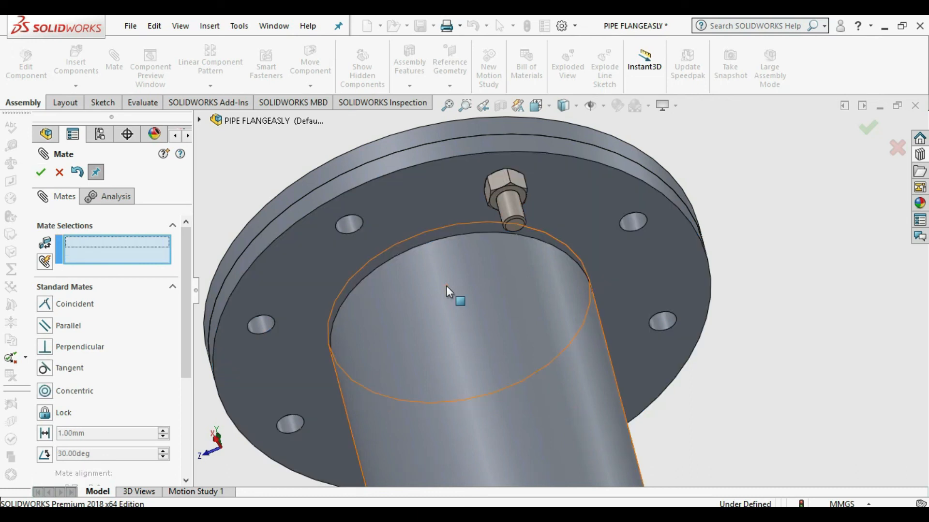
scroll(521, 290, "up", 4)
middle_click_drag(526, 292, 525, 387)
left_click(55, 170)
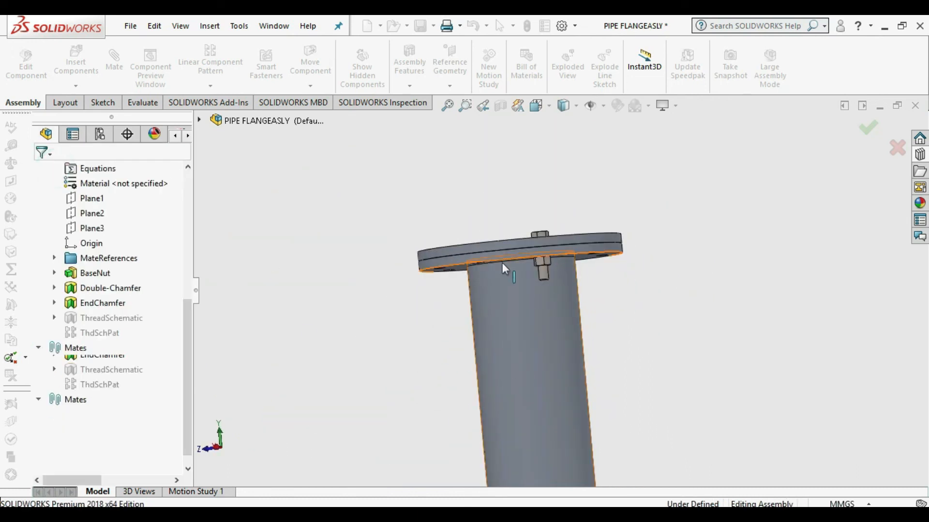
- Start a Circular Component Pattern with the hex bolt and its hexagon nut as the components to pattern
scroll(571, 213, "down", 5)
scroll(545, 329, "up", 3)
middle_click_drag(484, 262, 428, 286)
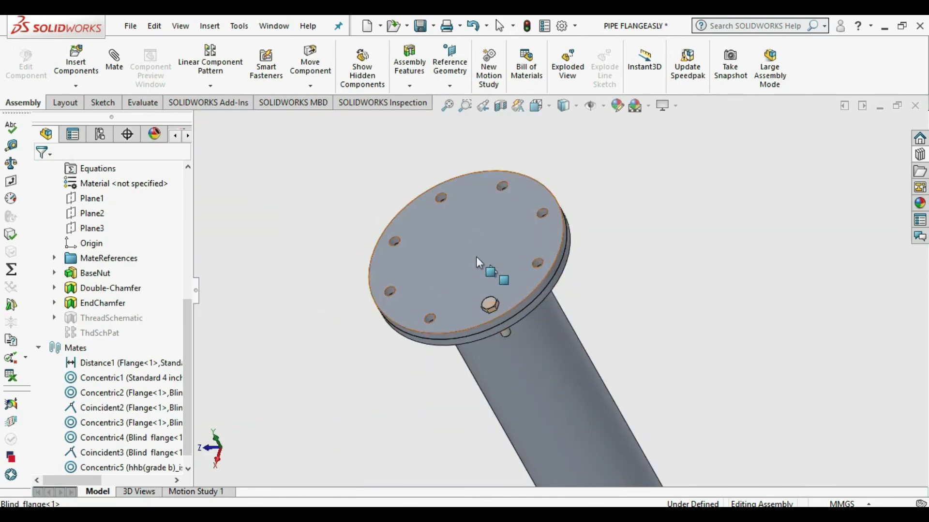
middle_click_drag(476, 256, 492, 222)
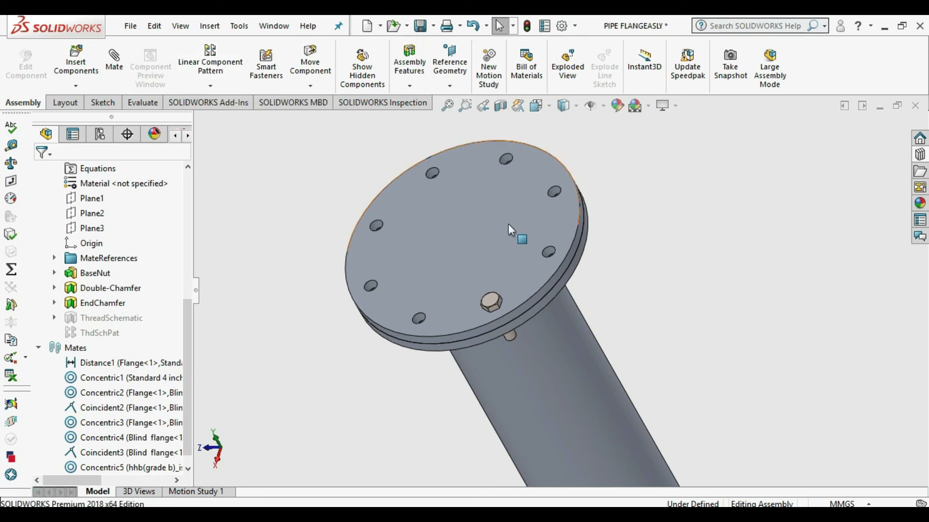
scroll(668, 239, "up", 1)
scroll(668, 242, "down", 1)
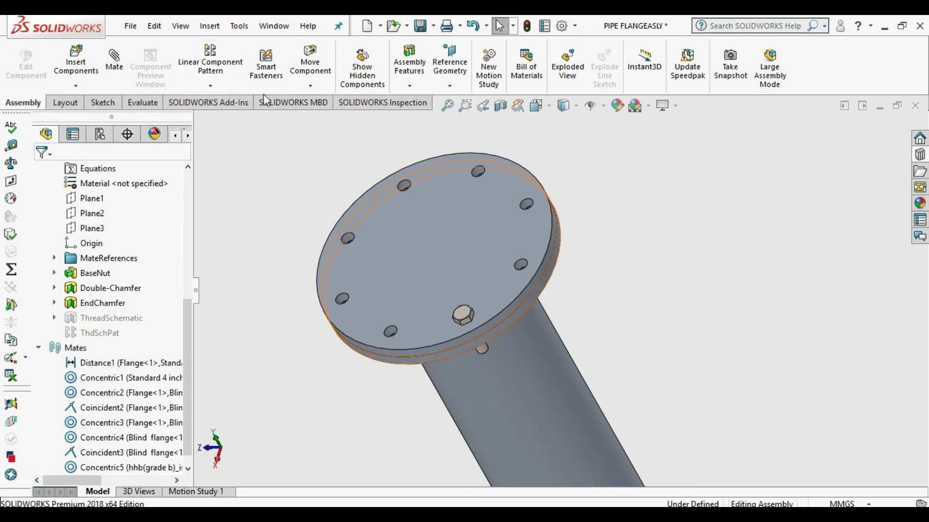
left_click(215, 89)
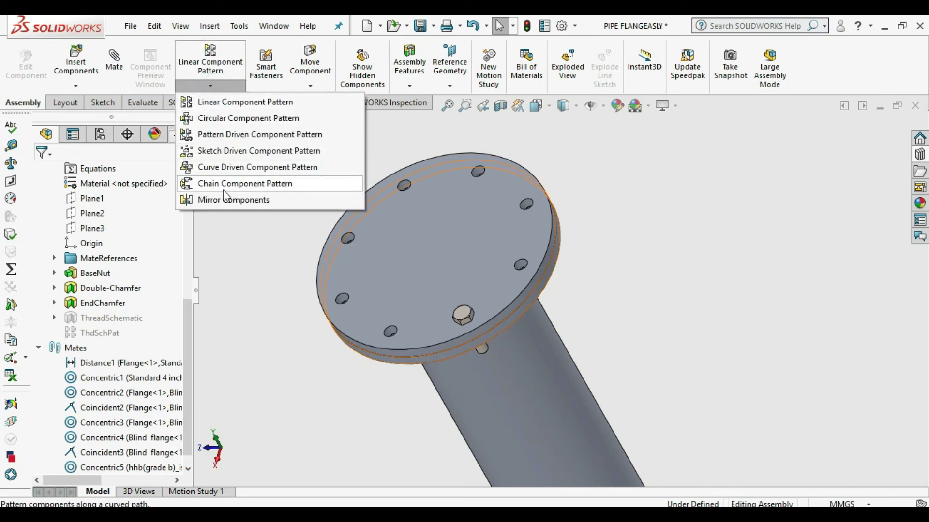
left_click(216, 119)
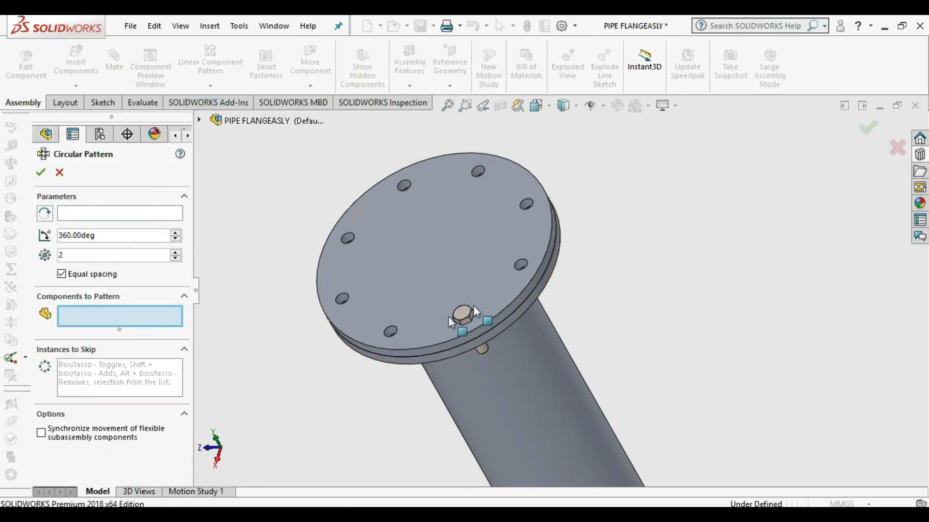
middle_click_drag(592, 297, 581, 247)
scroll(494, 336, "down", 3)
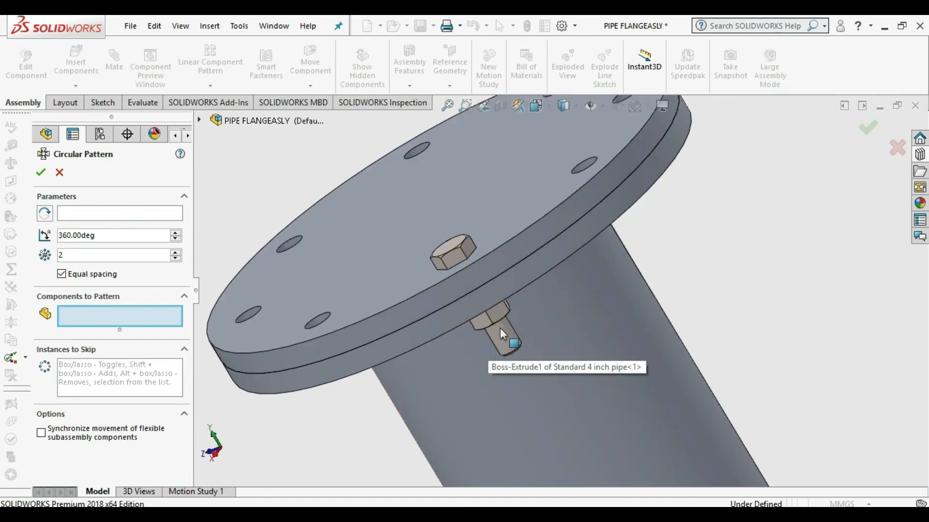
left_click(500, 328)
left_click(495, 316)
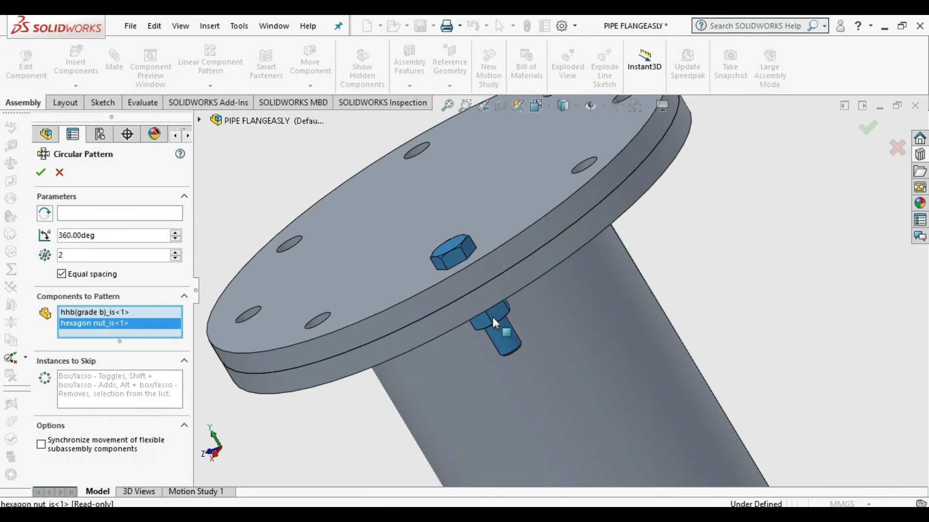
- Pattern the bolt and nut around the blind flange's outer circular edge, equally spaced over 360 degrees to fill every bolt hole
left_click(88, 212)
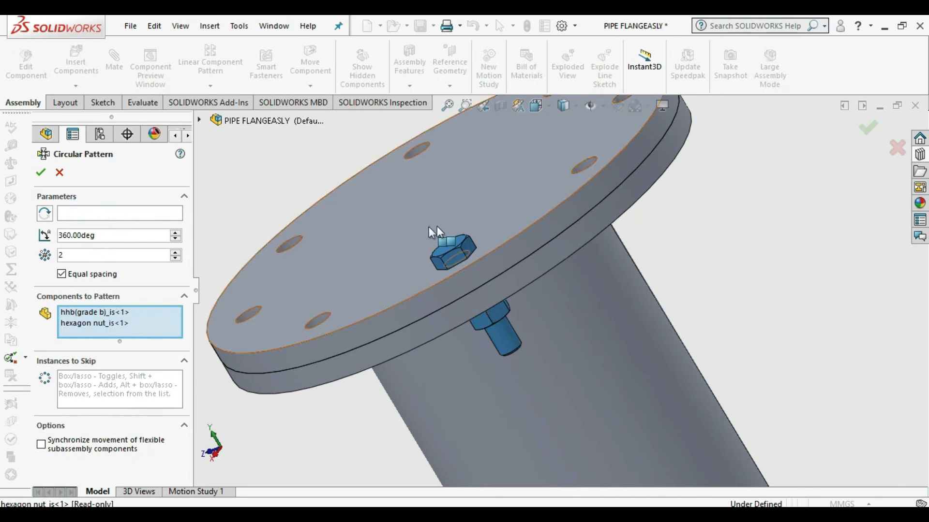
left_click(542, 216)
left_click(78, 257)
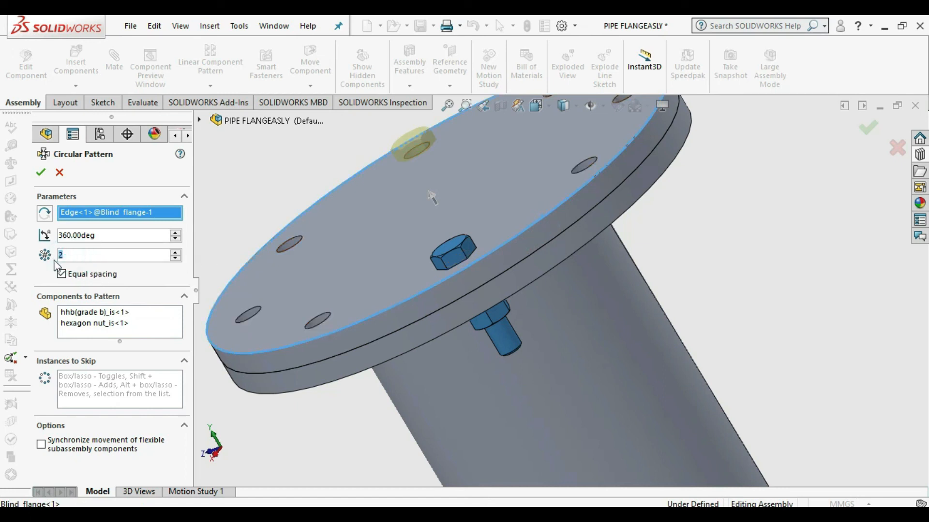
left_click(41, 172)
left_click(280, 174)
- Examine the patterned bolts and nuts on the flange joint from above, from the side and from the underside
scroll(465, 276, "up", 5)
middle_click_drag(583, 312, 667, 321)
left_click(666, 320)
middle_click_drag(620, 310, 676, 218)
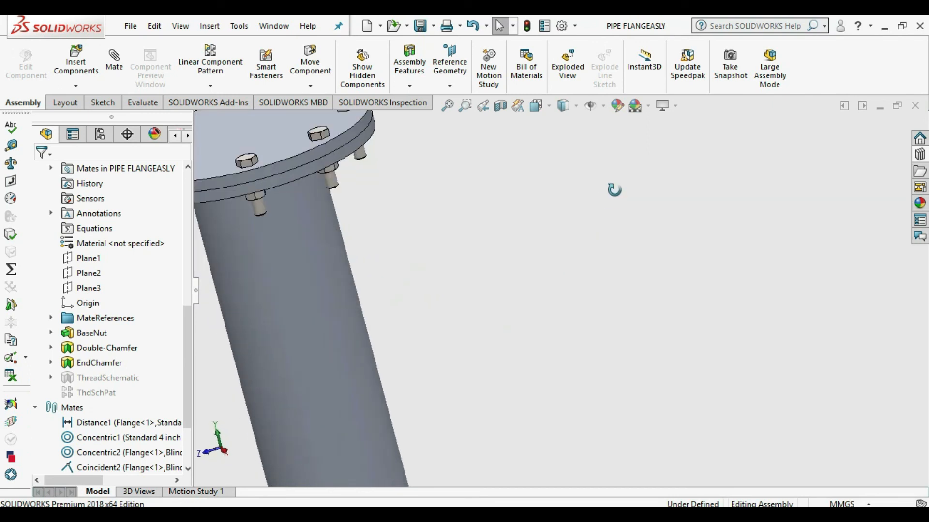
scroll(524, 224, "up", 5)
scroll(498, 223, "down", 3)
middle_click_drag(496, 241, 502, 273)
middle_click_drag(556, 264, 607, 247)
scroll(547, 190, "down", 5)
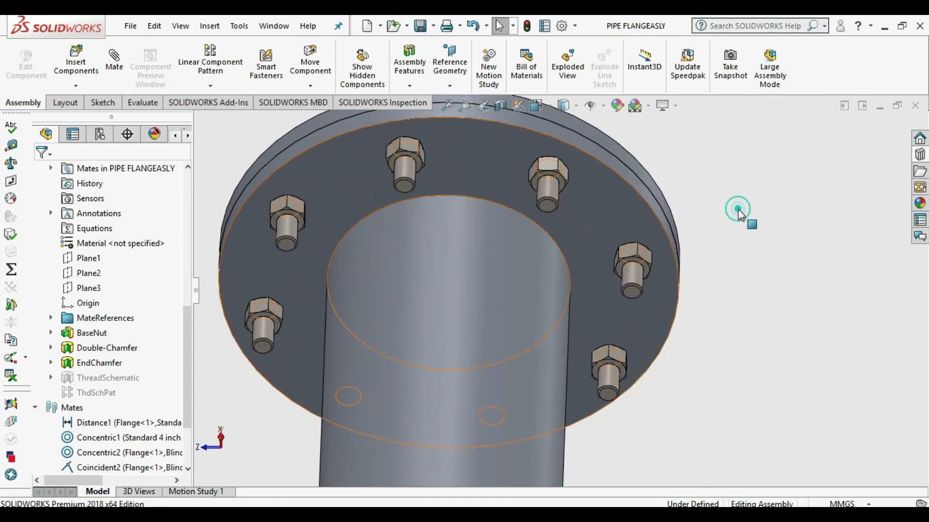
scroll(702, 212, "up", 5)
scroll(581, 280, "down", 3)
middle_click_drag(561, 299, 590, 272)
middle_click_drag(627, 310, 529, 307)
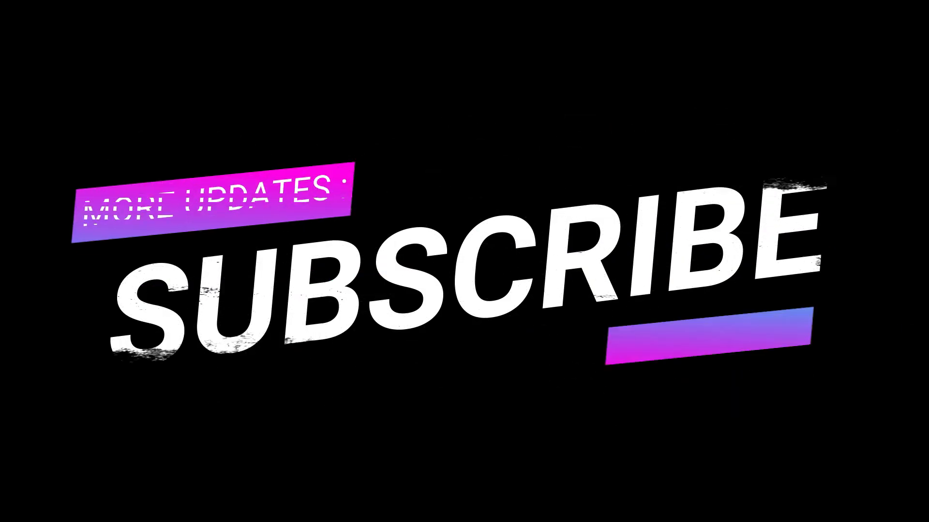